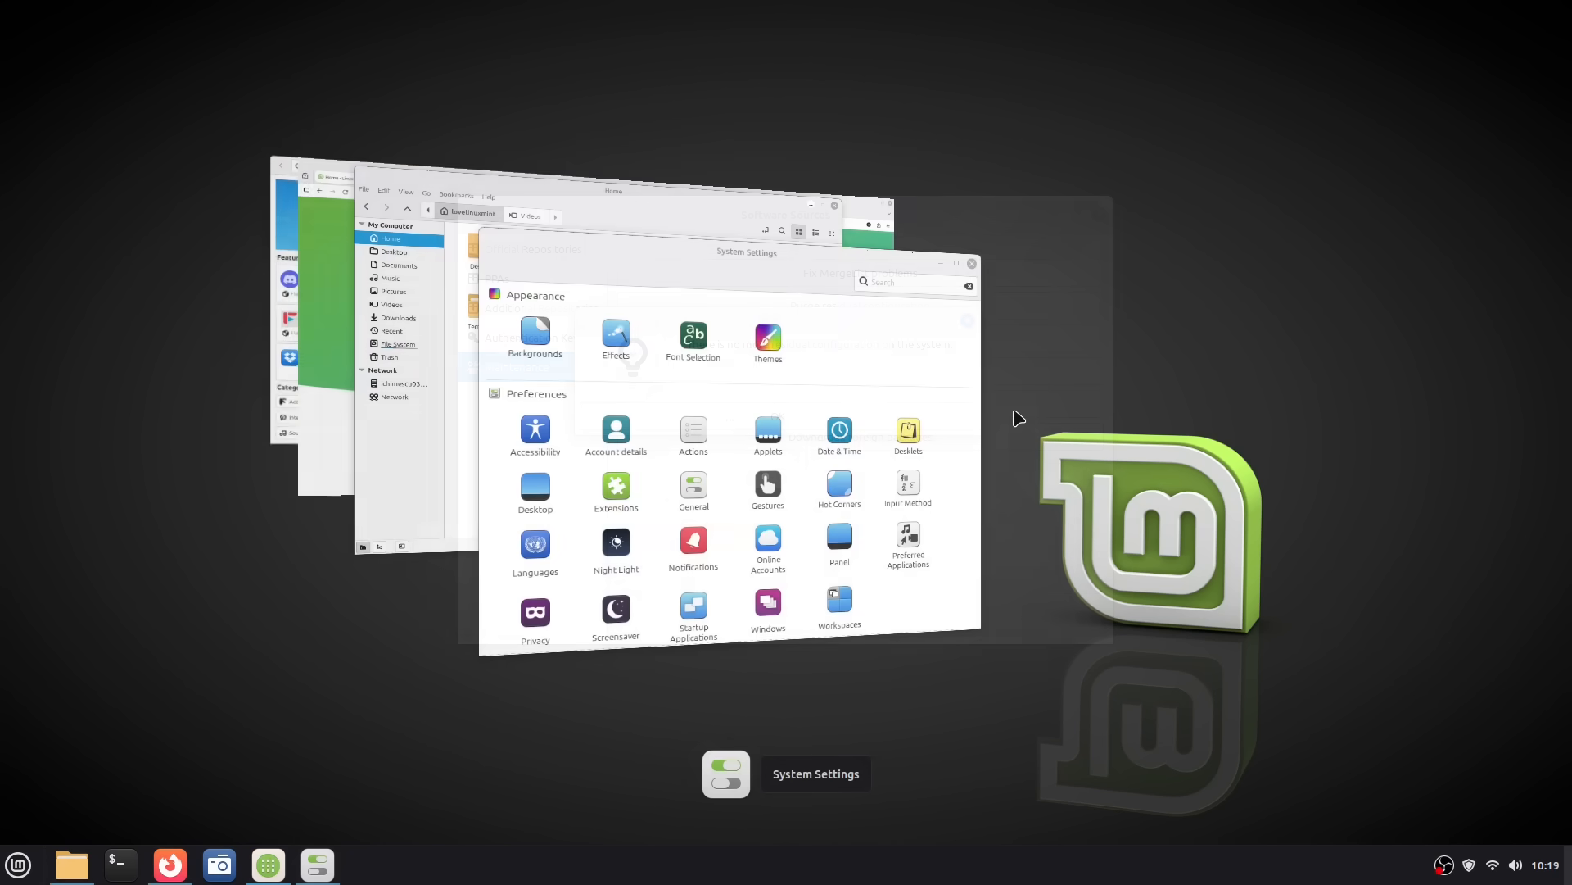
Step: Cycle through the open windows to preview the window switcher
{"action": "key", "text": "alt+Tab"}
{"action": "key", "text": "alt+Tab"}
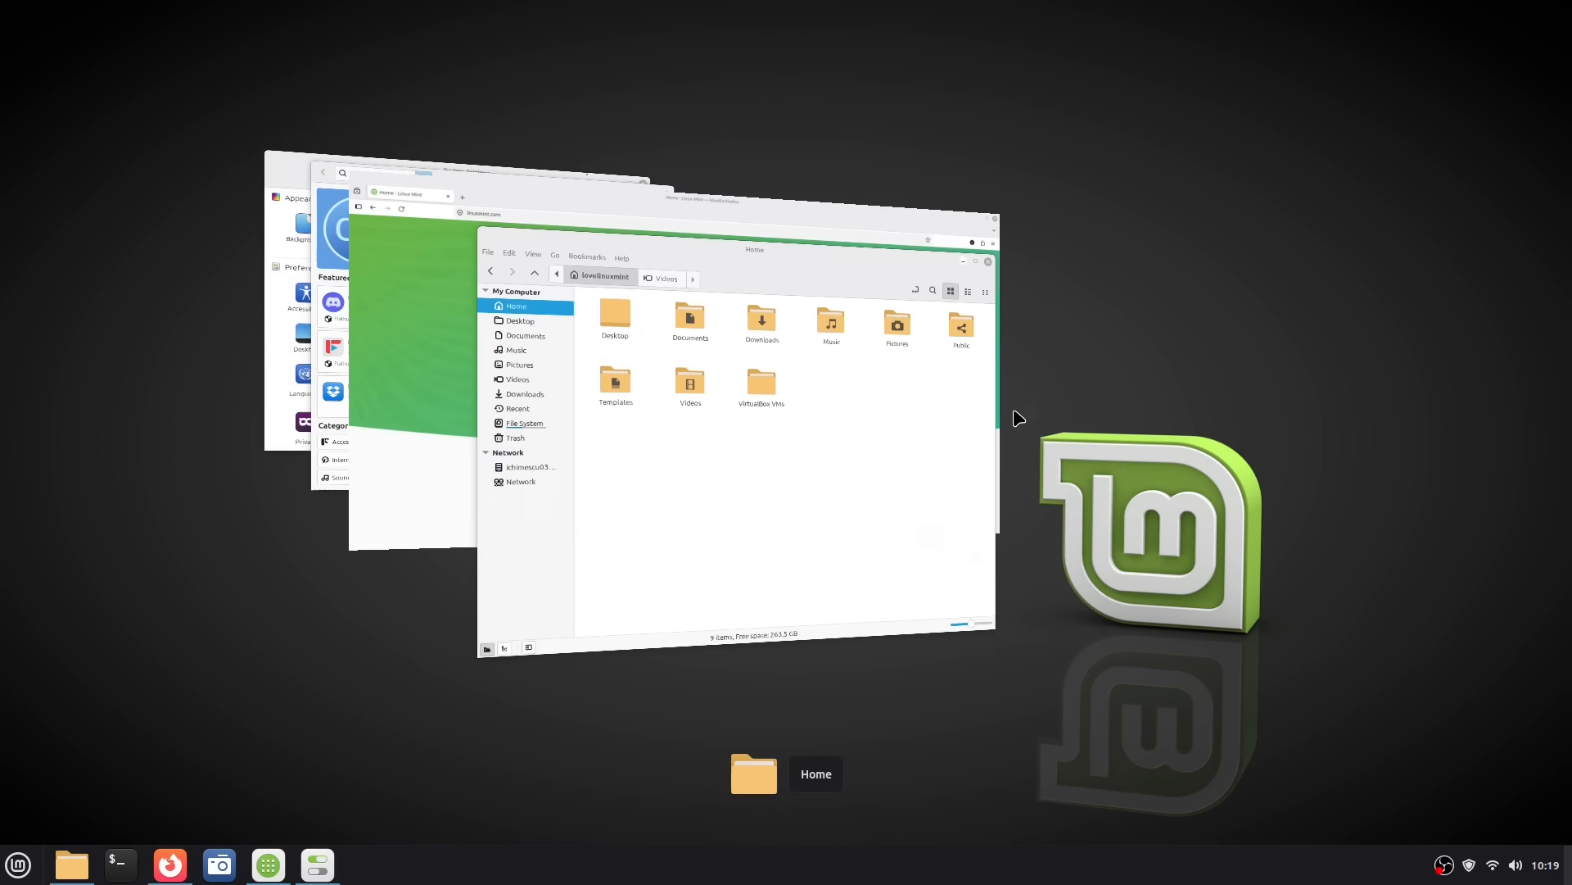
{"action": "key", "text": "alt+Tab"}
{"action": "key", "text": "alt+Tab"}
{"action": "key", "text": "alt+Tab"}
{"action": "key", "text": "alt+Tab"}
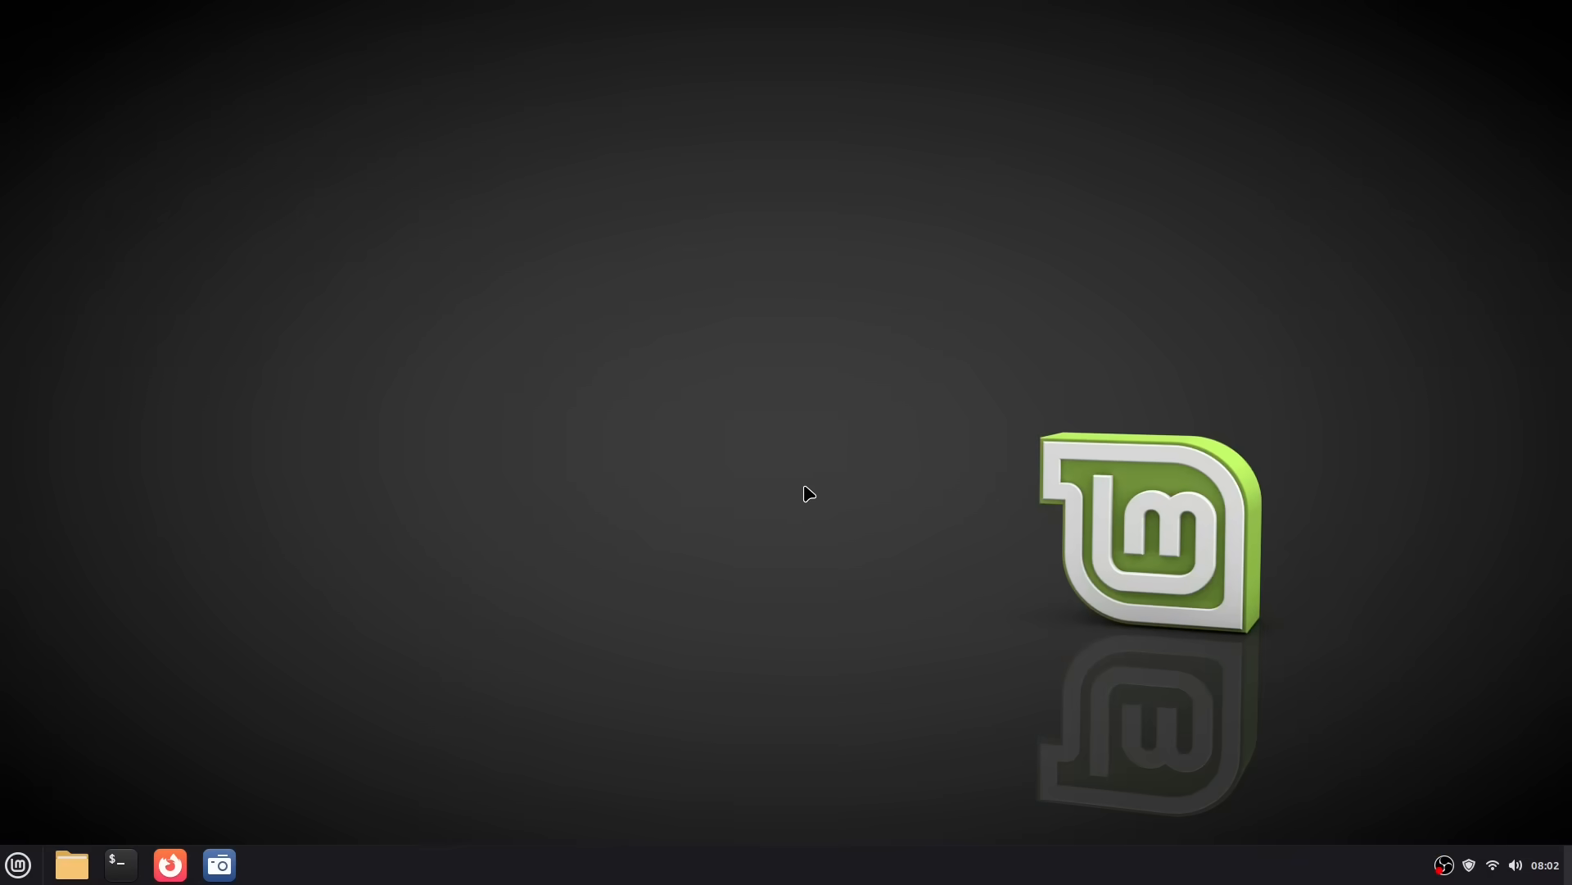
Step: Open the Login Window settings from System Settings and enter the account password to authenticate
{"action": "left_click", "coordinate": [17, 866]}
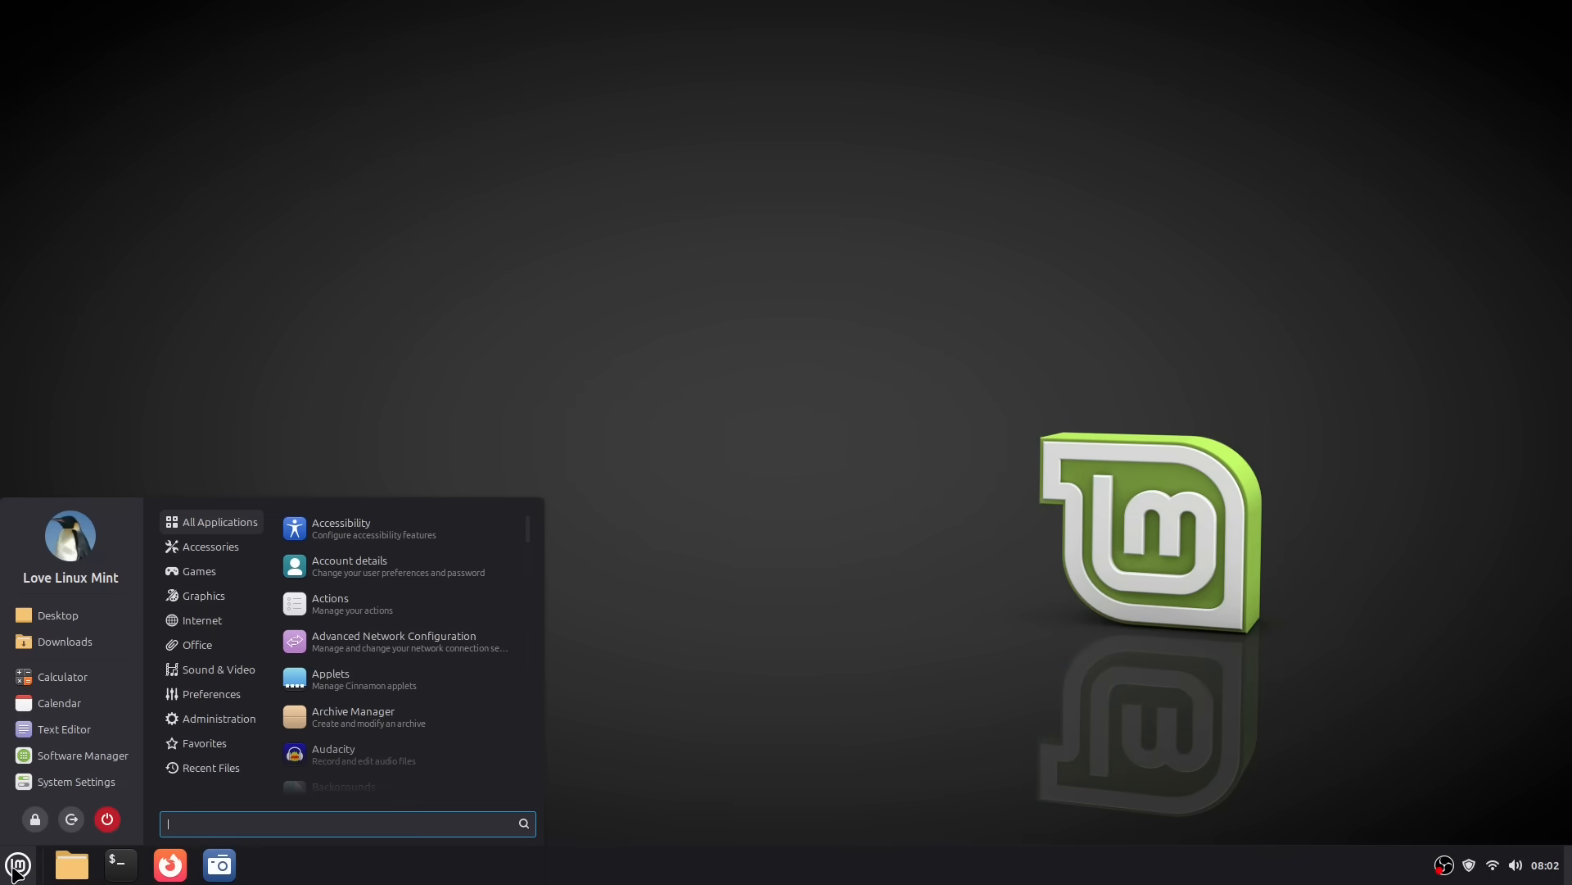
{"action": "left_click", "coordinate": [115, 788]}
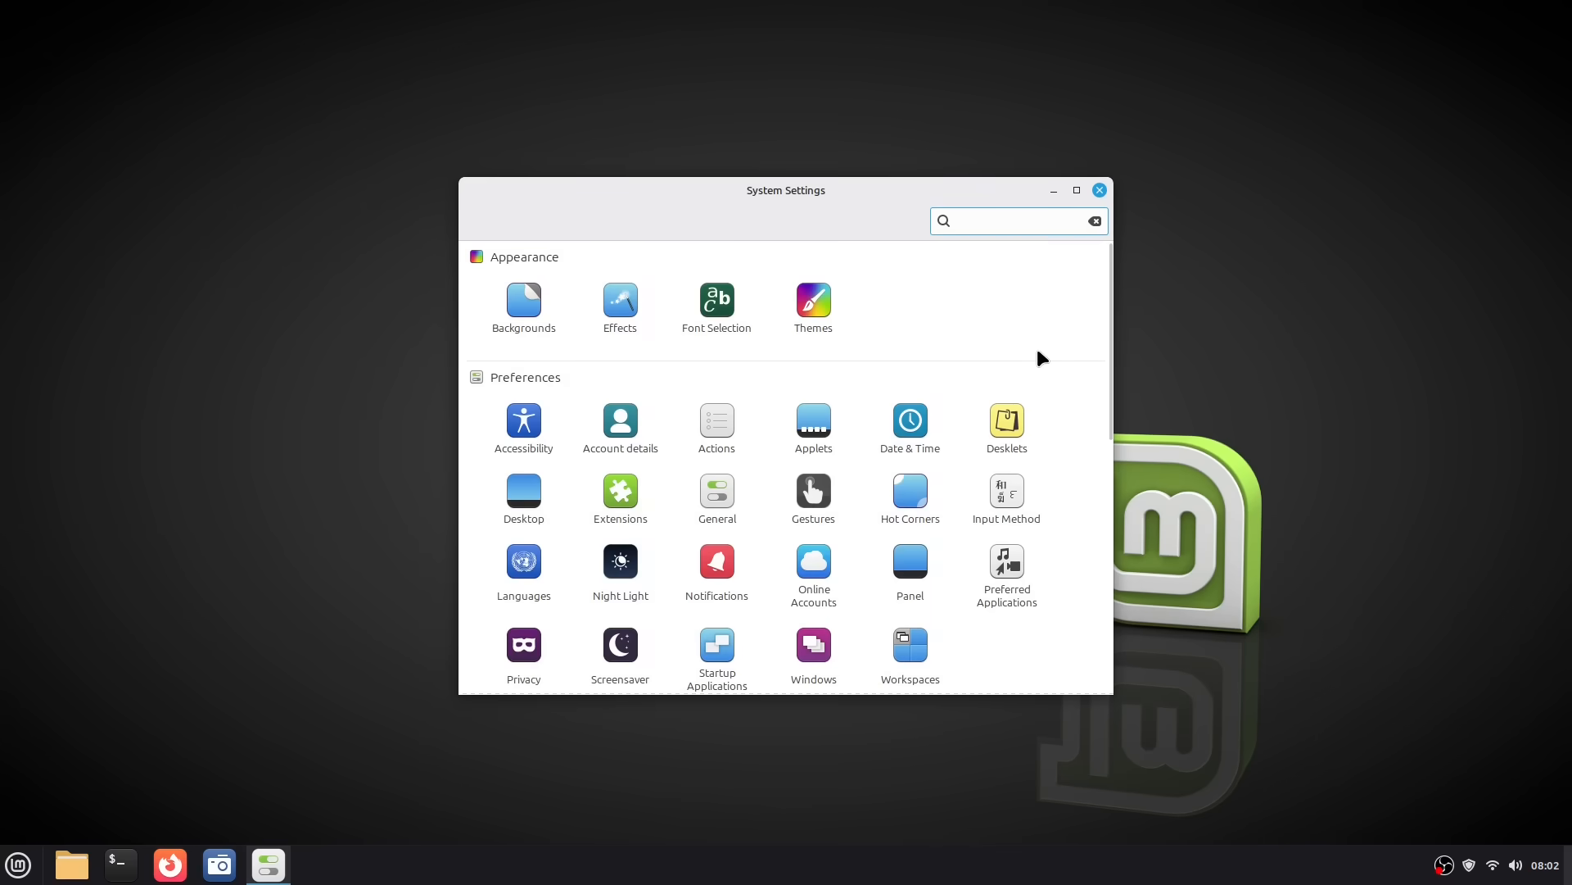
{"action": "scroll", "coordinate": [1038, 353], "scroll_direction": "down", "scroll_amount": 10}
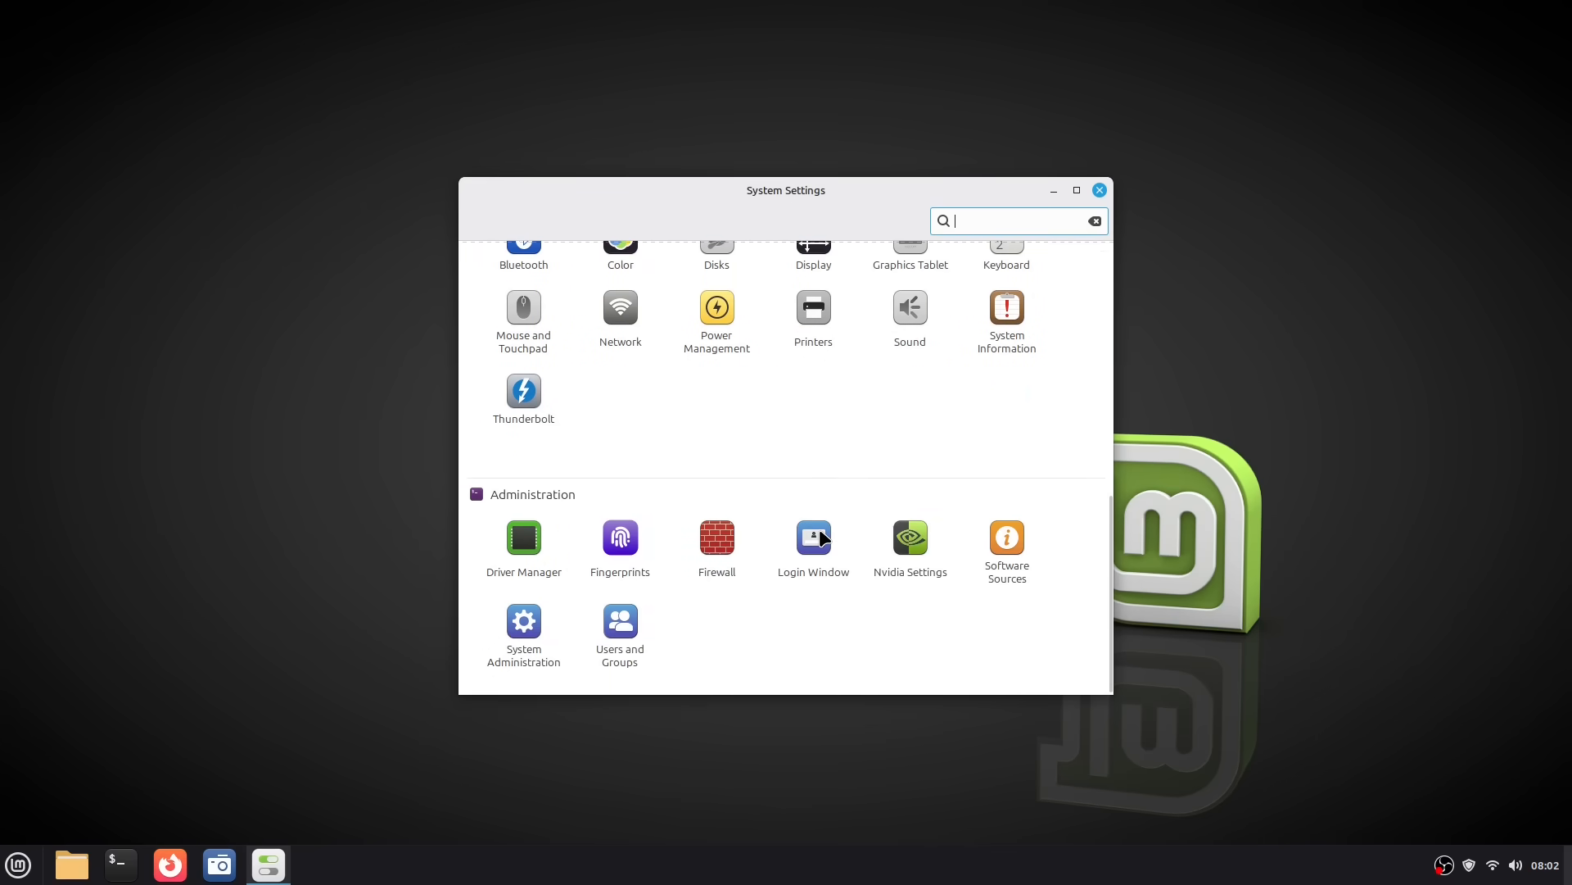
{"action": "left_click", "coordinate": [820, 533]}
{"action": "type", "text": "•••"}
{"action": "key", "text": "Return"}
Step: Allow guest sessions in the Users section of the Login Window settings
{"action": "left_click_drag", "start_coordinate": [558, 61], "coordinate": [975, 176]}
{"action": "left_click", "coordinate": [800, 199]}
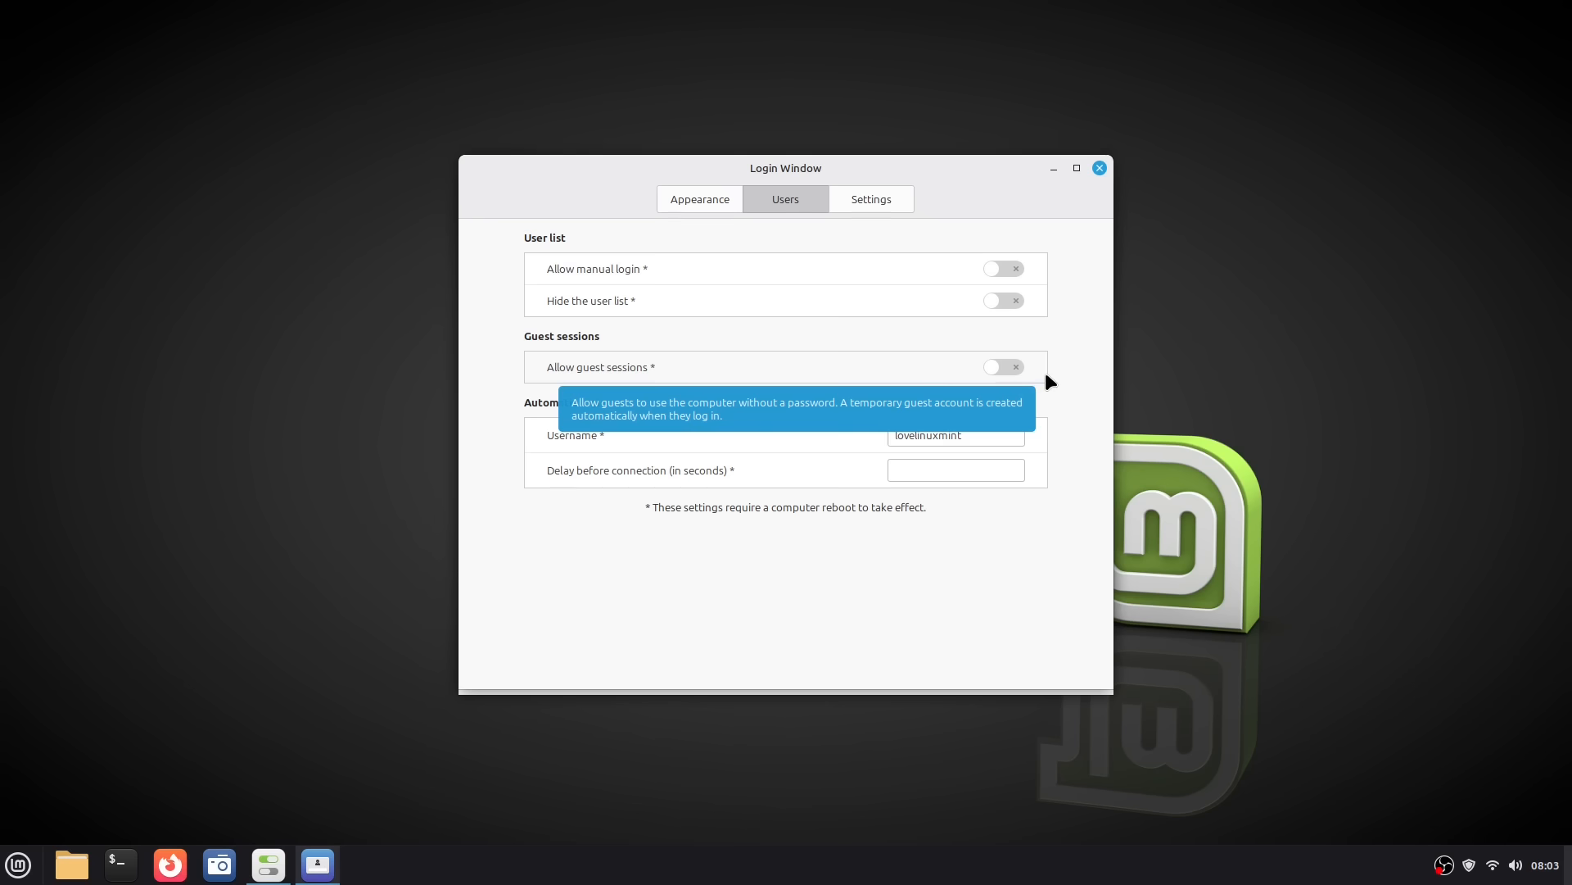
{"action": "left_click", "coordinate": [1012, 367]}
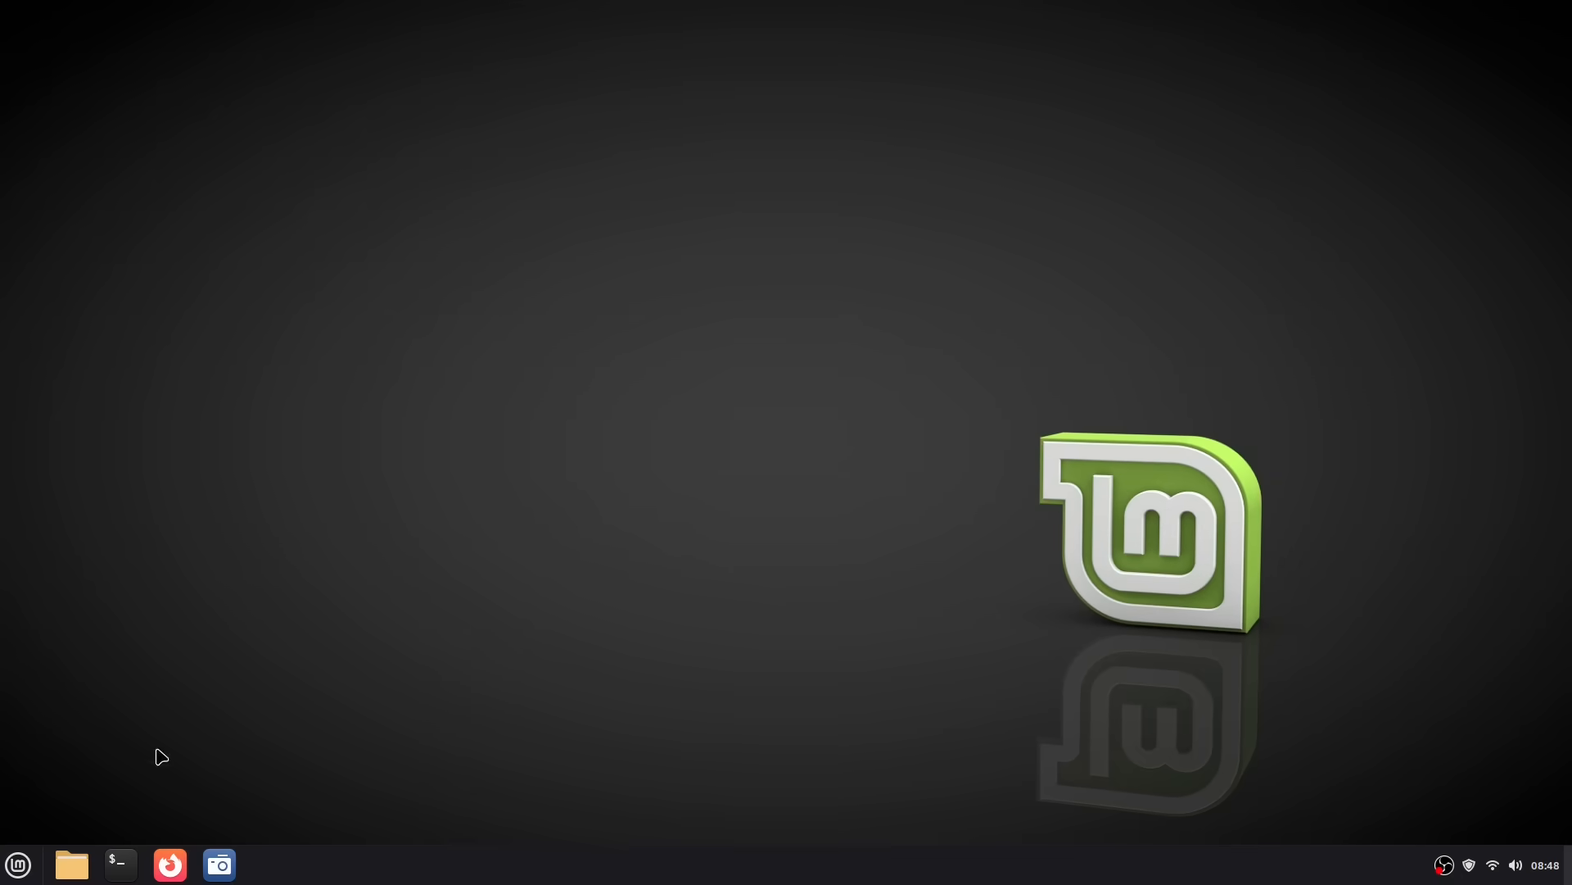
Step: In the keyboard accessibility settings, enable the visual indicator on Caps and Num Lock and close System Settings
{"action": "left_click", "coordinate": [10, 870]}
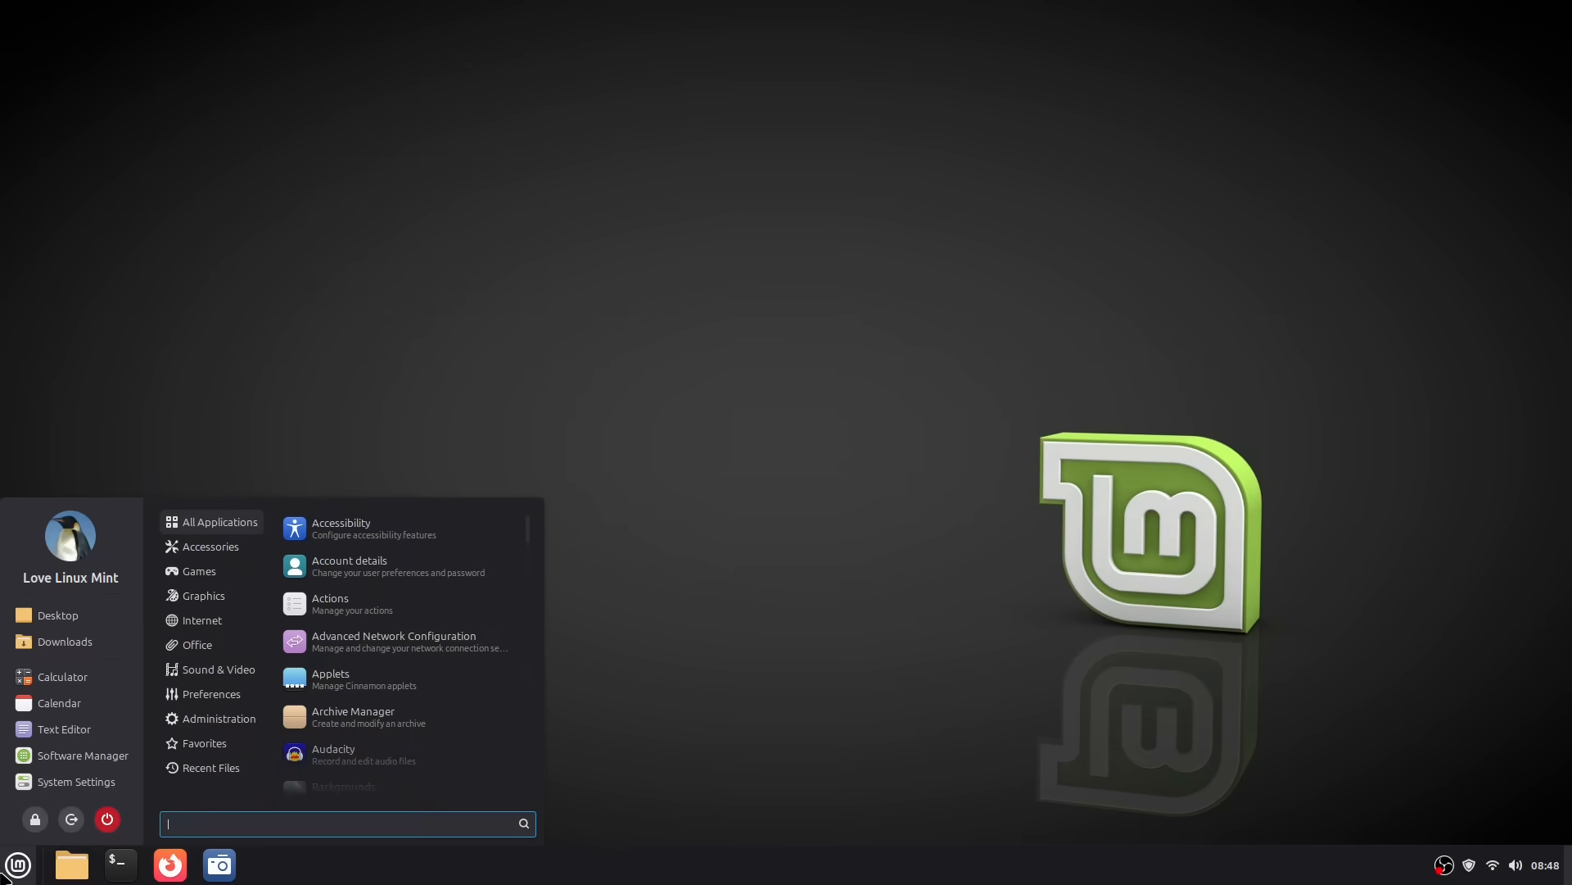
{"action": "left_click", "coordinate": [110, 790]}
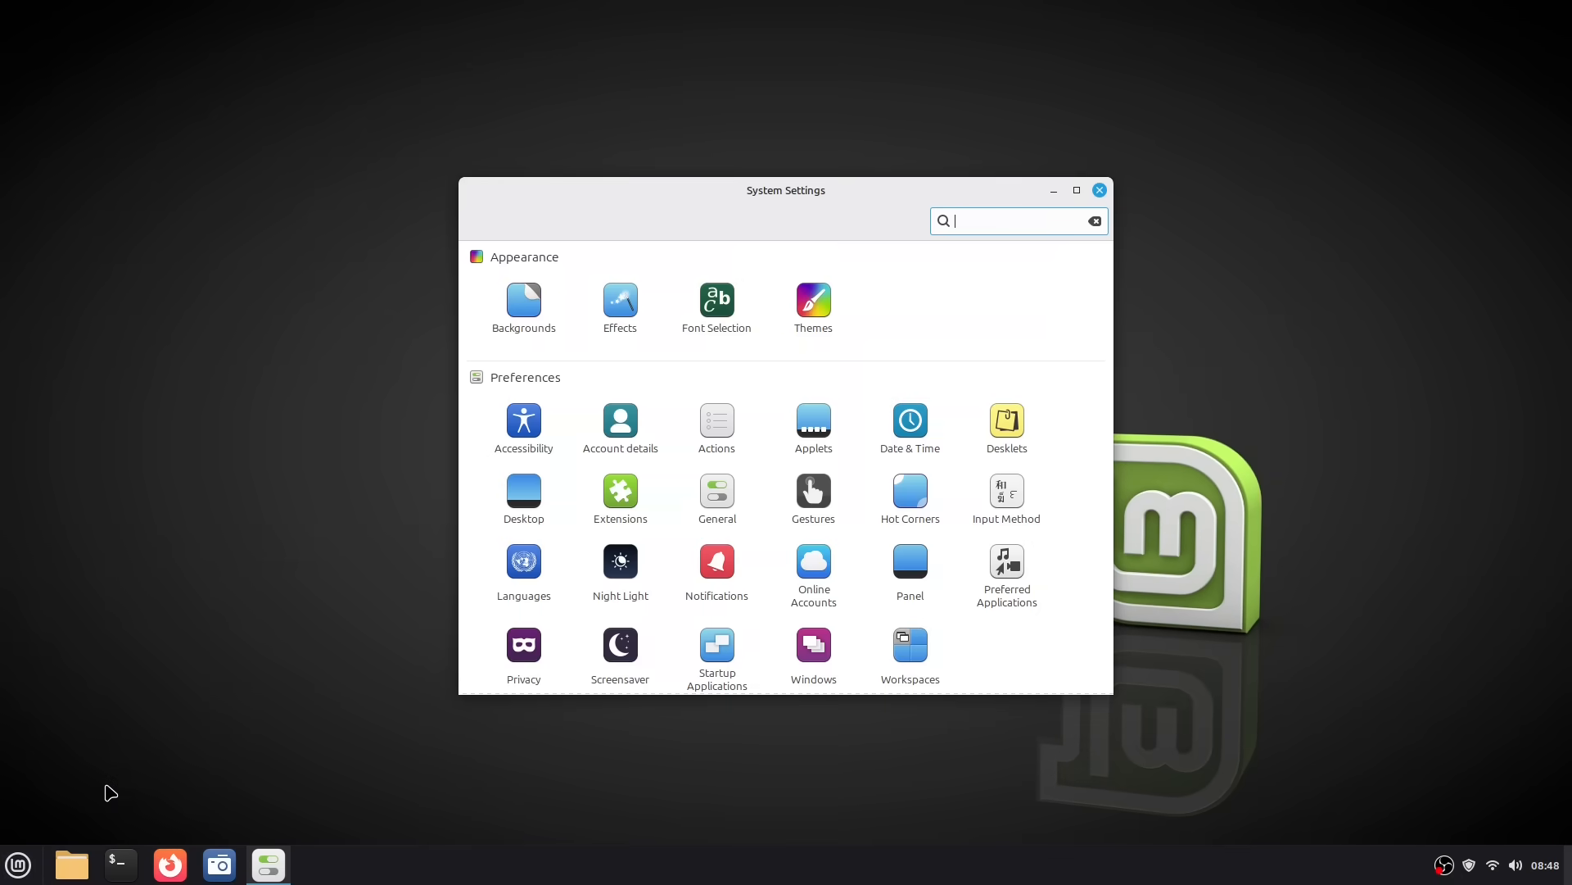
{"action": "left_click", "coordinate": [538, 423]}
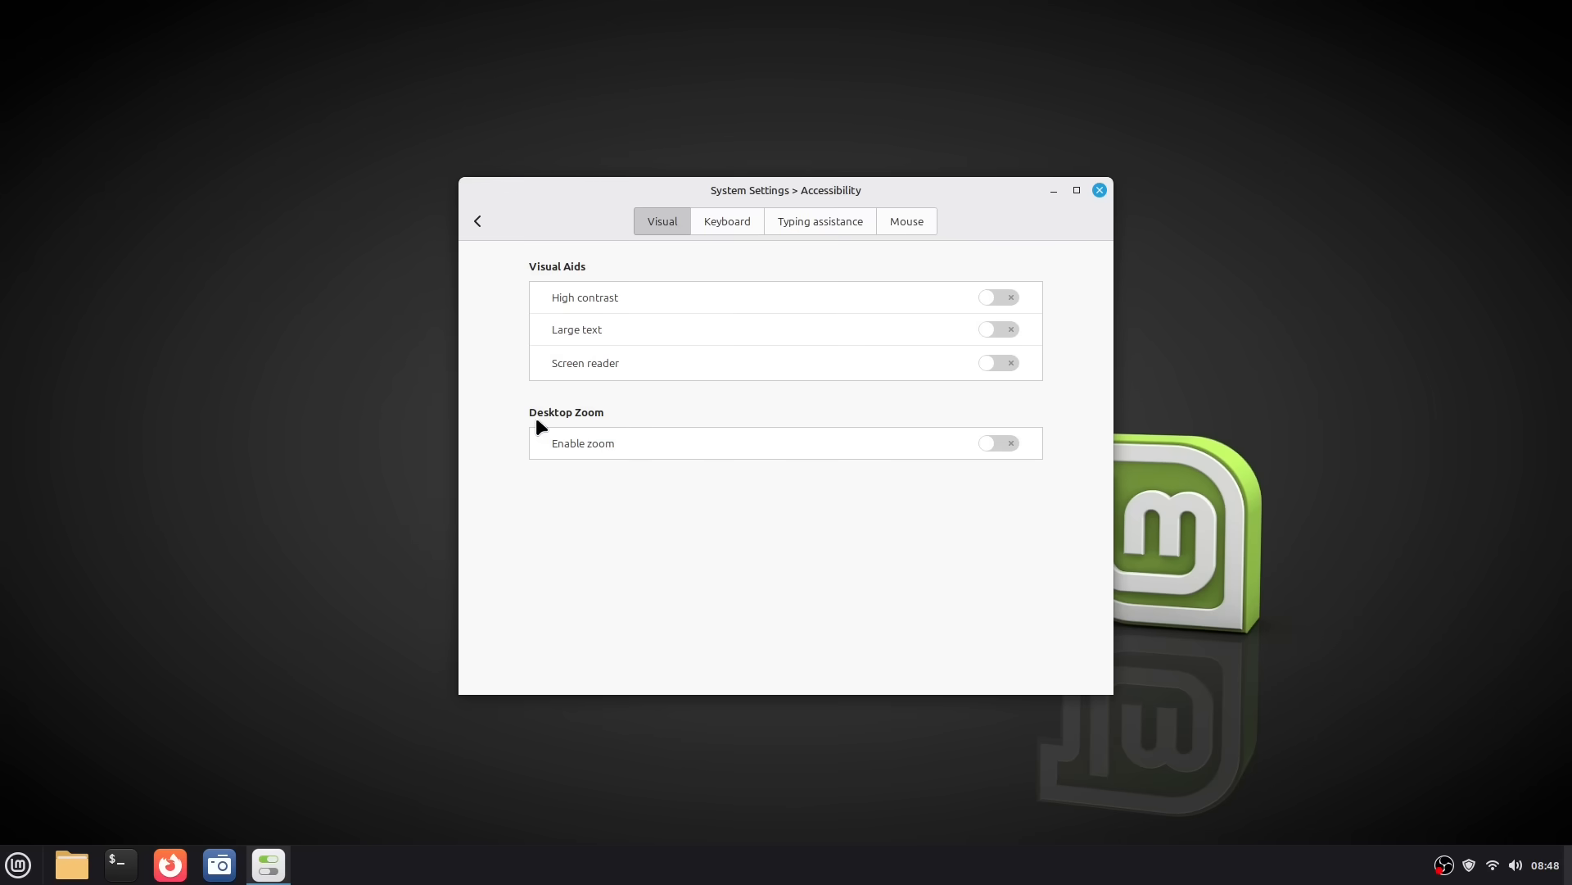
{"action": "left_click", "coordinate": [750, 221]}
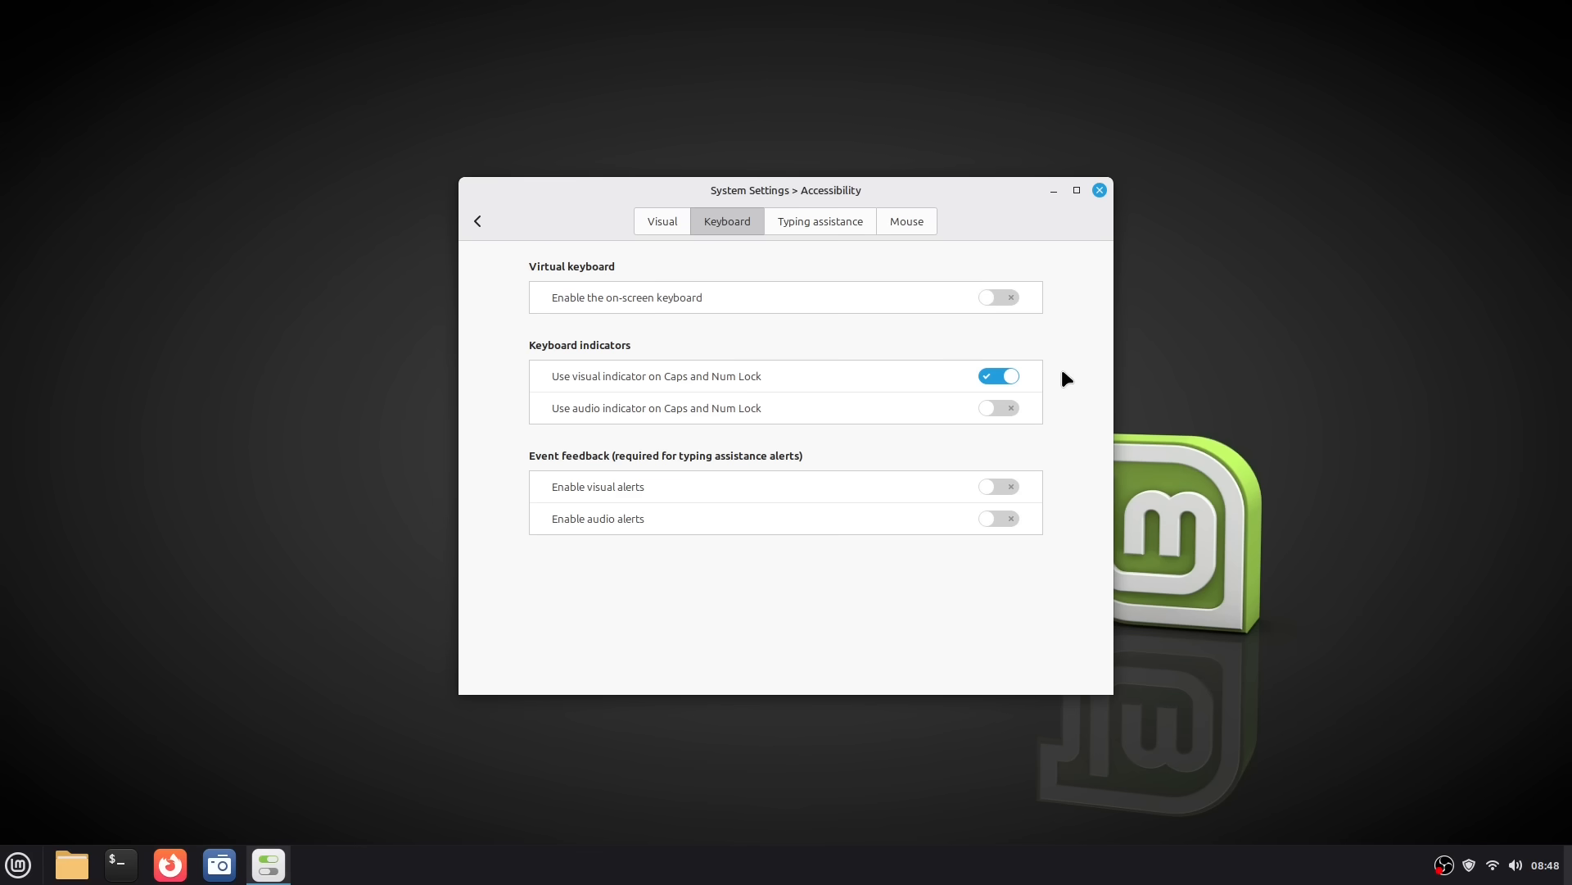
{"action": "key", "text": "alt+F4"}
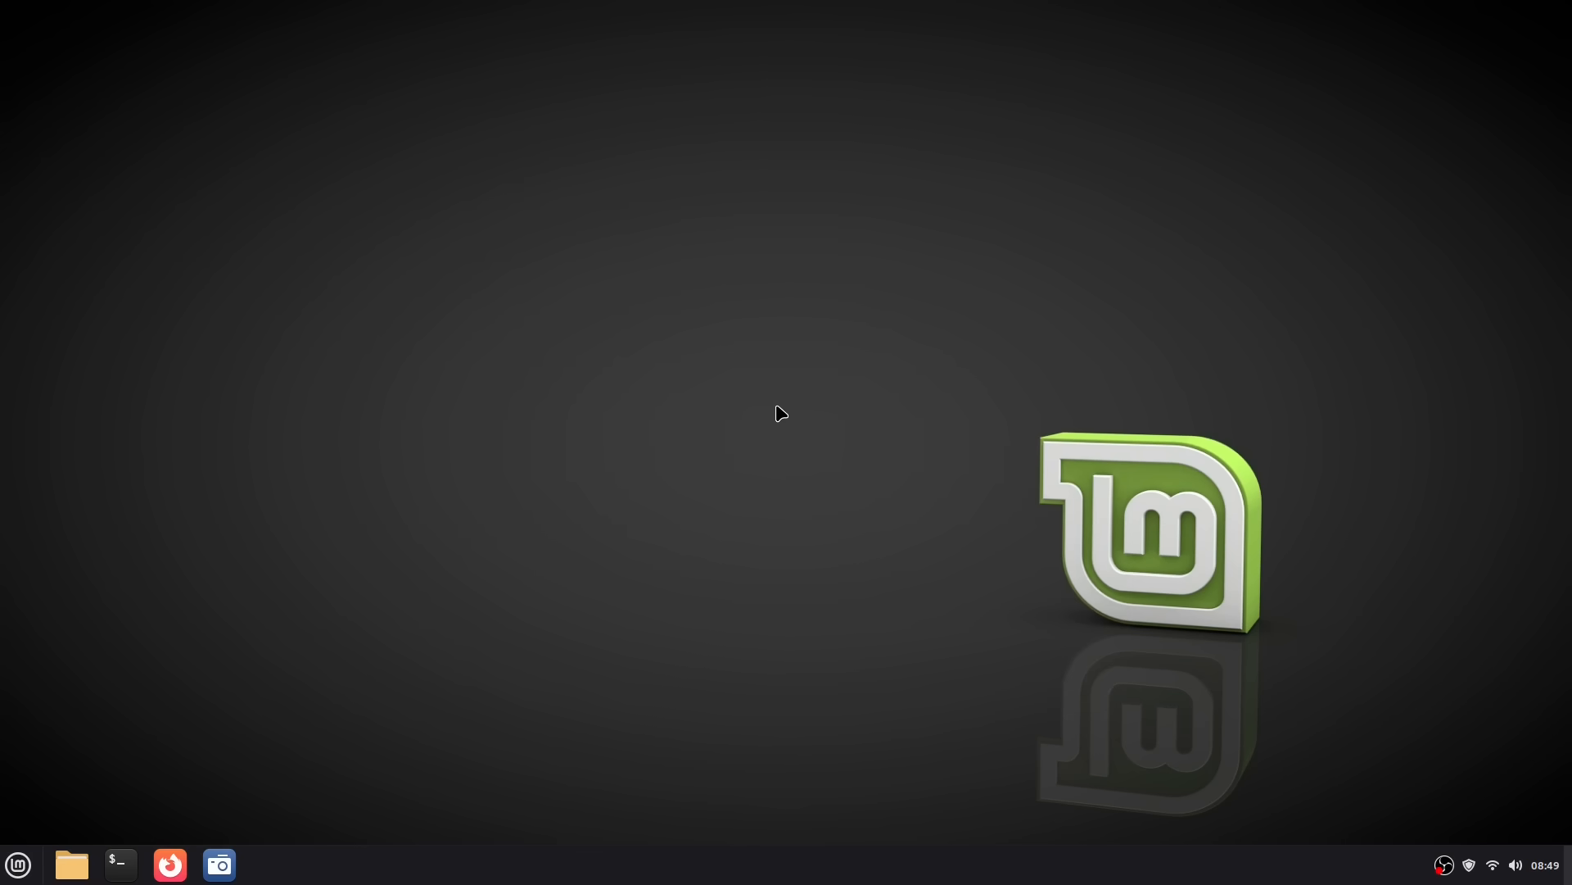
Step: Test the visual indicator by toggling Caps Lock and Num Lock several times
{"action": "key", "text": "Caps_Lock"}
{"action": "key", "text": "Caps_Lock"}
{"action": "key", "text": "Caps_Lock"}
{"action": "key", "text": "Caps_Lock"}
{"action": "key", "text": "Caps_Lock"}
{"action": "key", "text": "Num_Lock"}
{"action": "key", "text": "Num_Lock"}
{"action": "key", "text": "Num_Lock"}
{"action": "key", "text": "Num_Lock"}
{"action": "key", "text": "Num_Lock"}
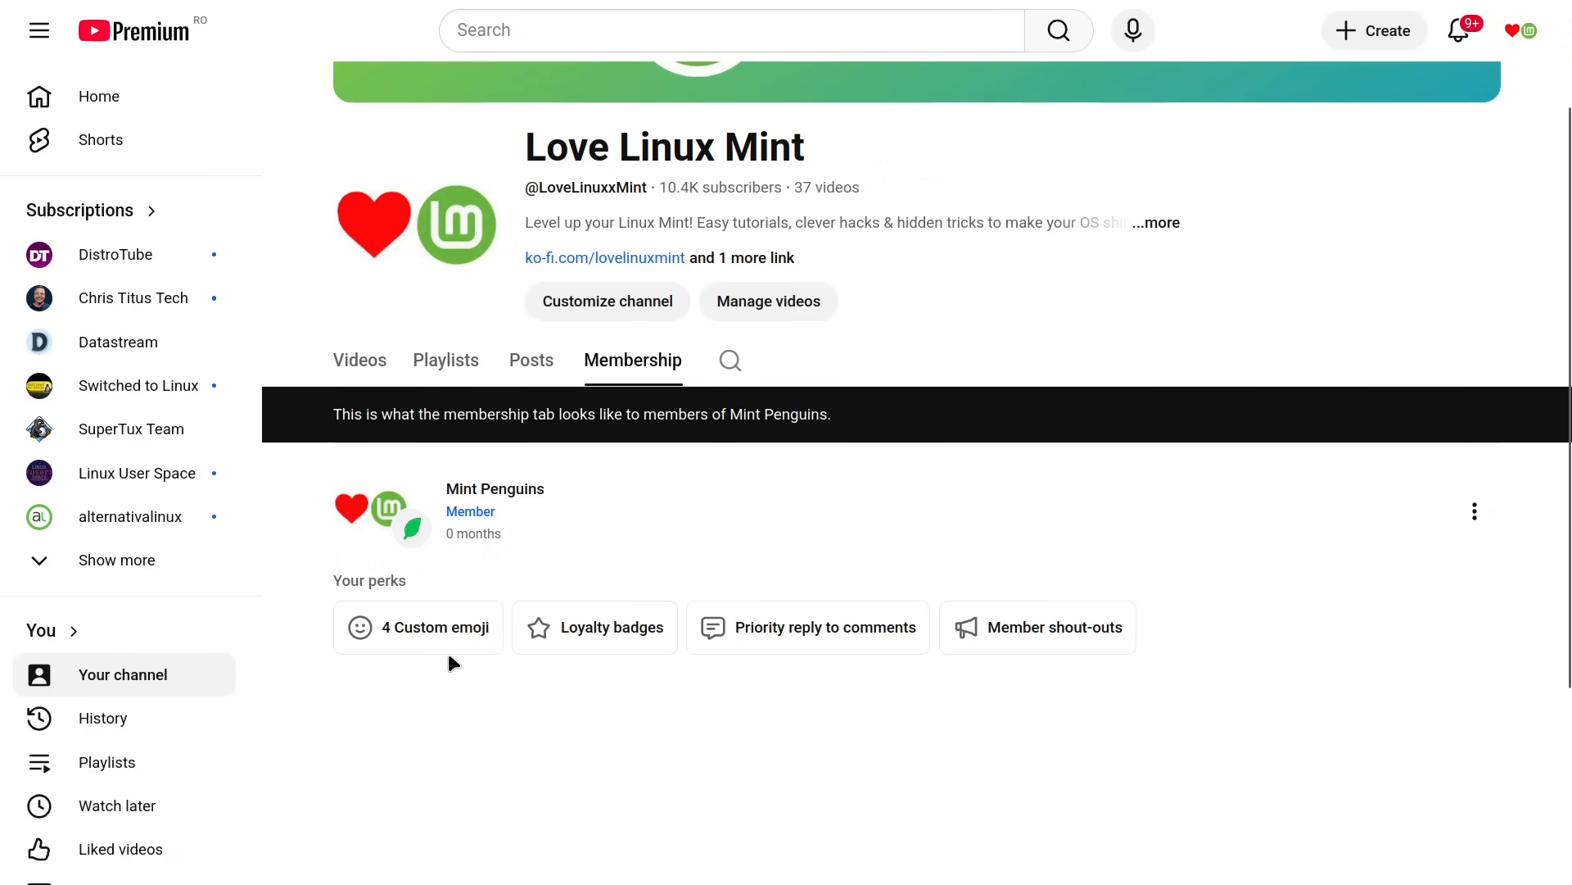
Step: Open the custom emoji perk on the YouTube channel's membership page
{"action": "left_click", "coordinate": [426, 631]}
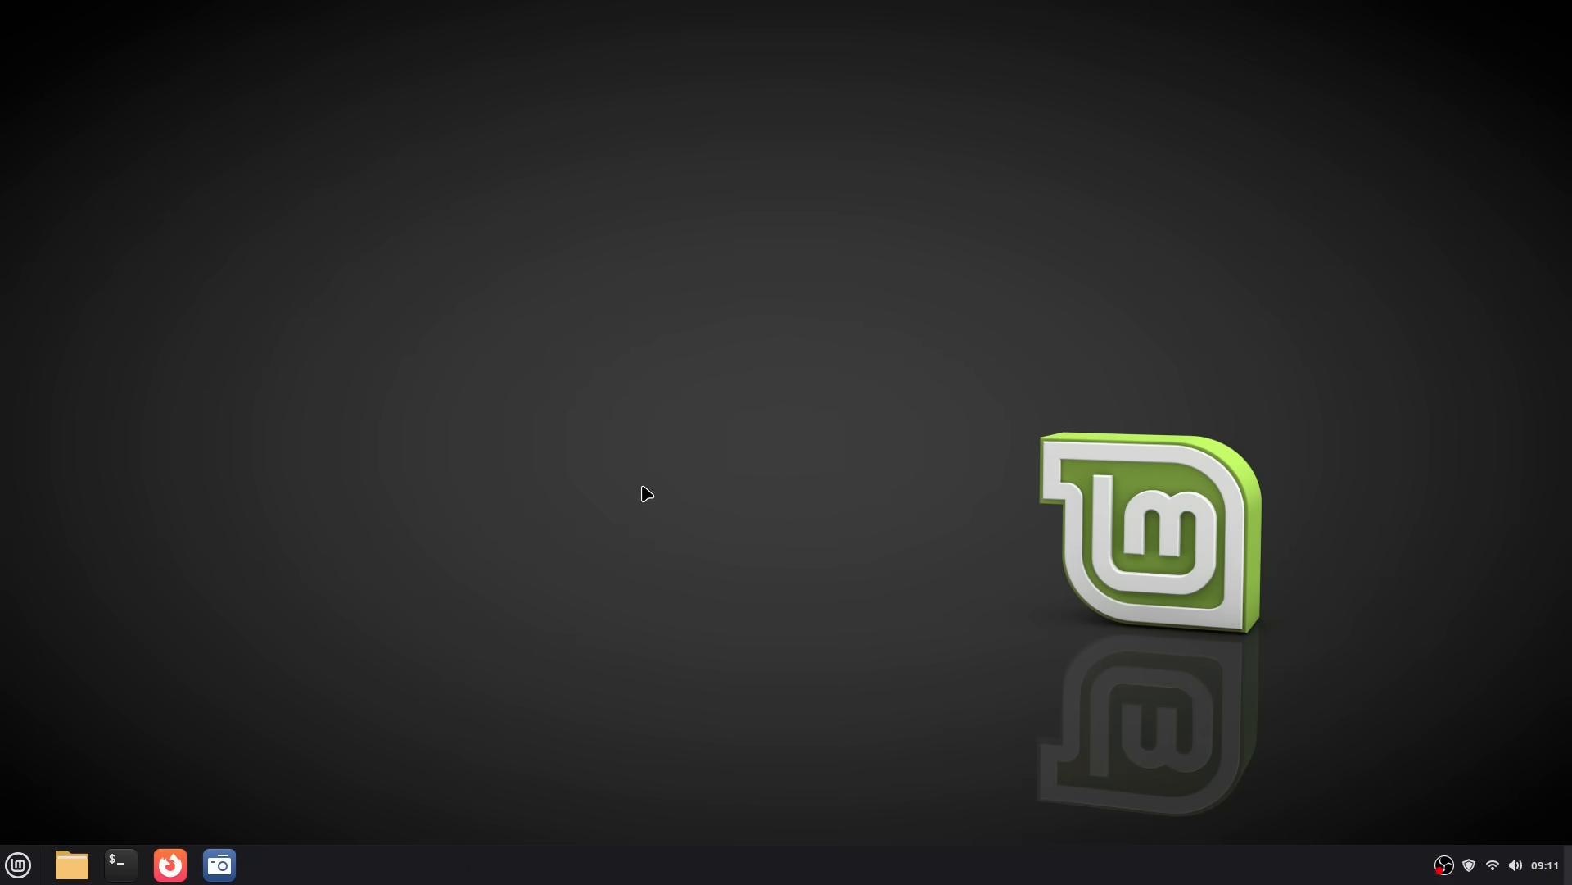
Step: Open the file manager and view the contents of the Pictures folder
{"action": "left_click", "coordinate": [74, 870]}
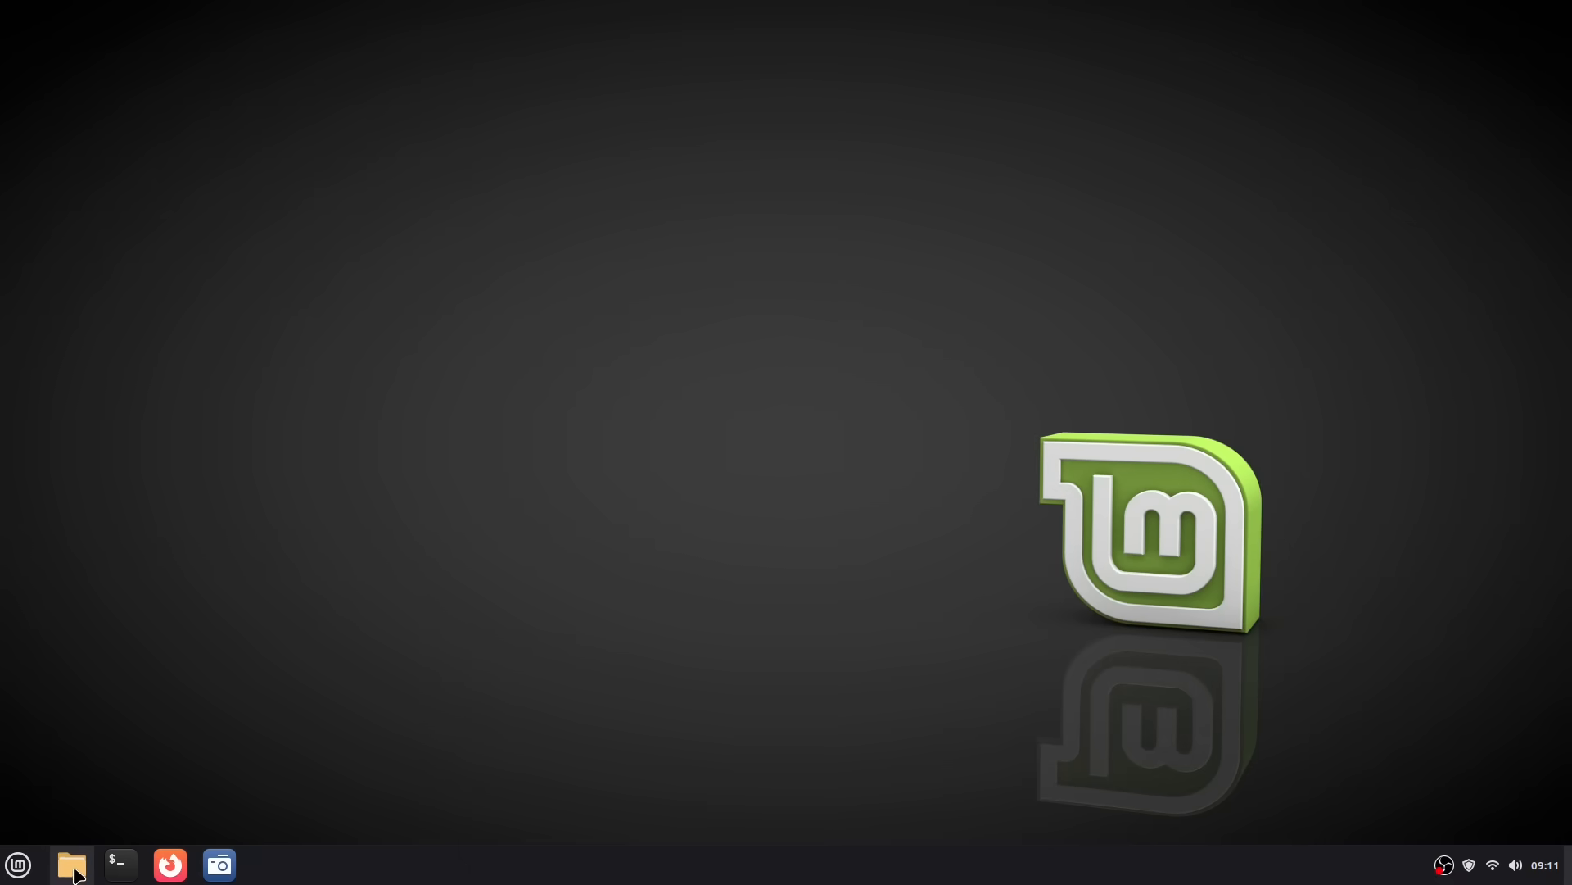
{"action": "left_click_drag", "start_coordinate": [752, 81], "coordinate": [753, 90]}
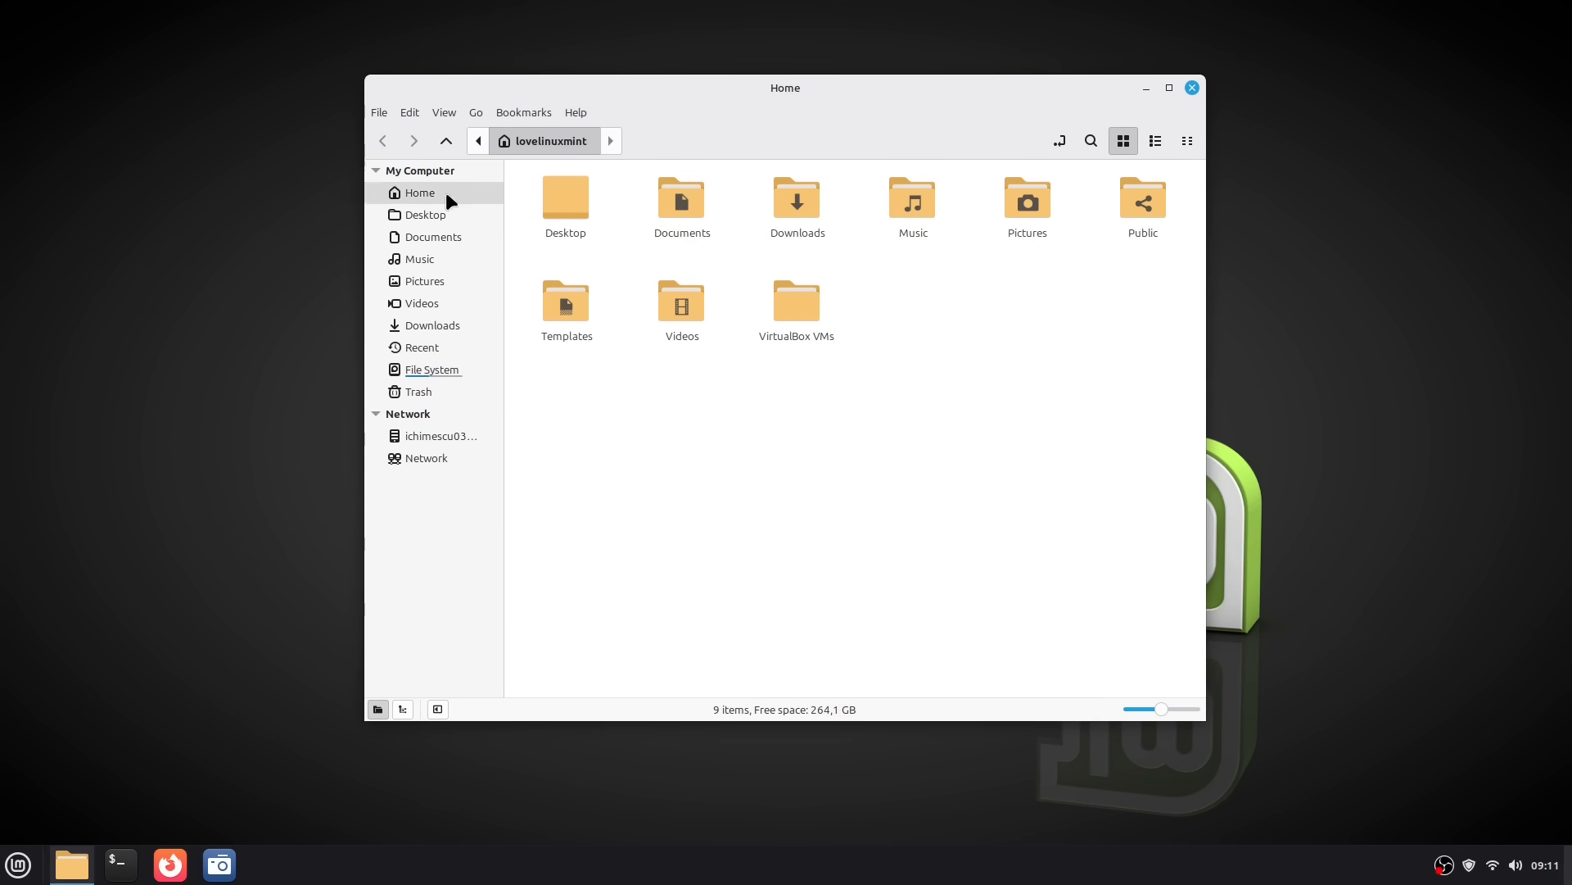
{"action": "left_click", "coordinate": [452, 283]}
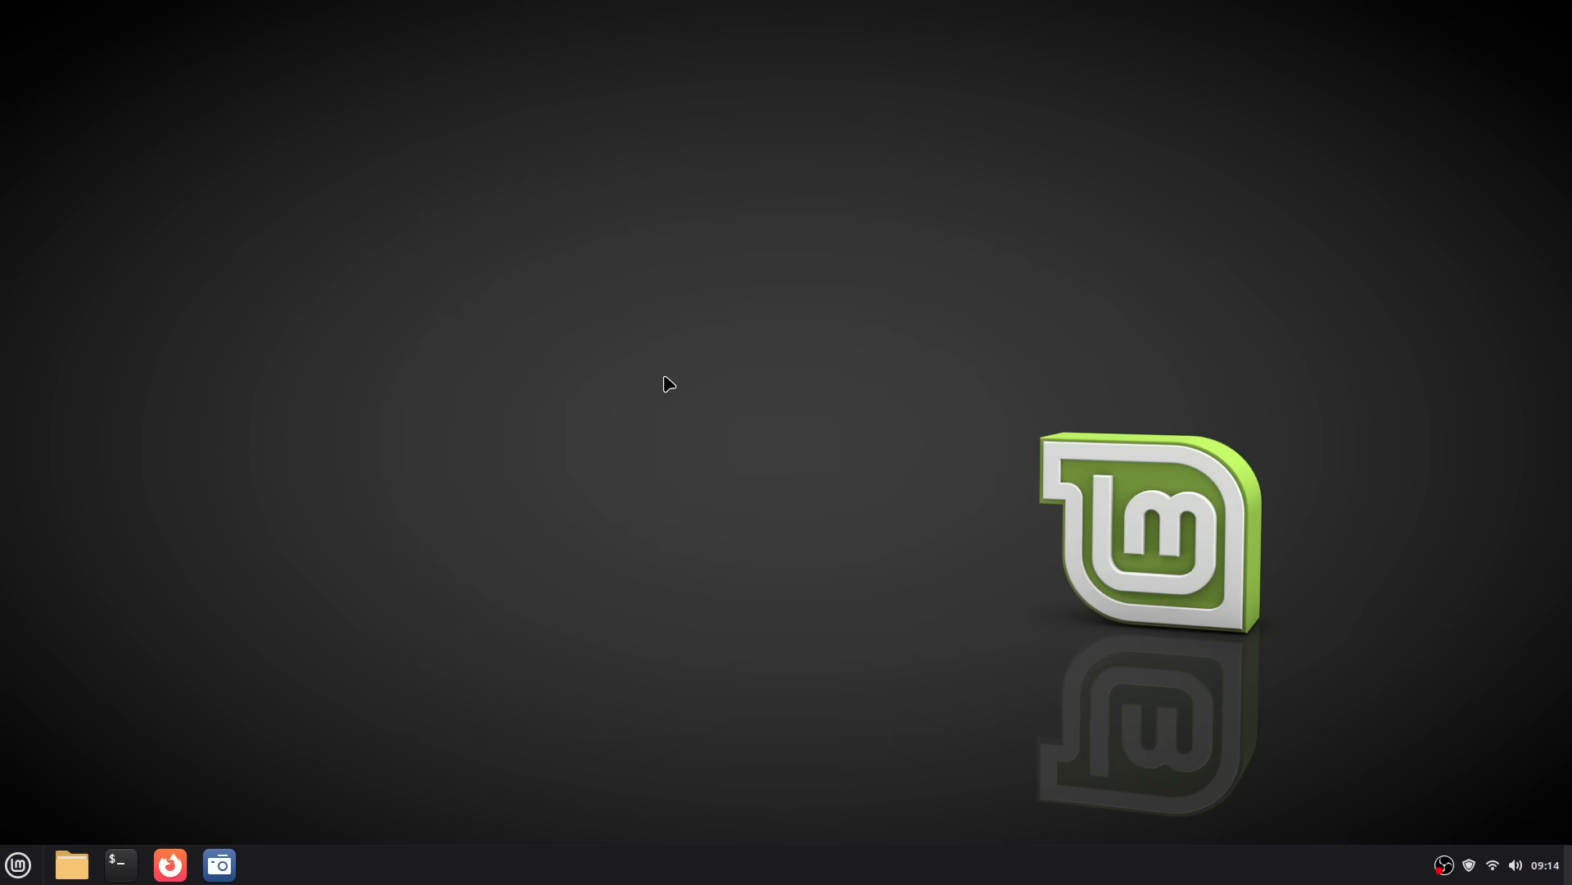
Step: Open the desktop background settings, show the images in the Pictures folder and open the option to add another folder
{"action": "right_click", "coordinate": [665, 377]}
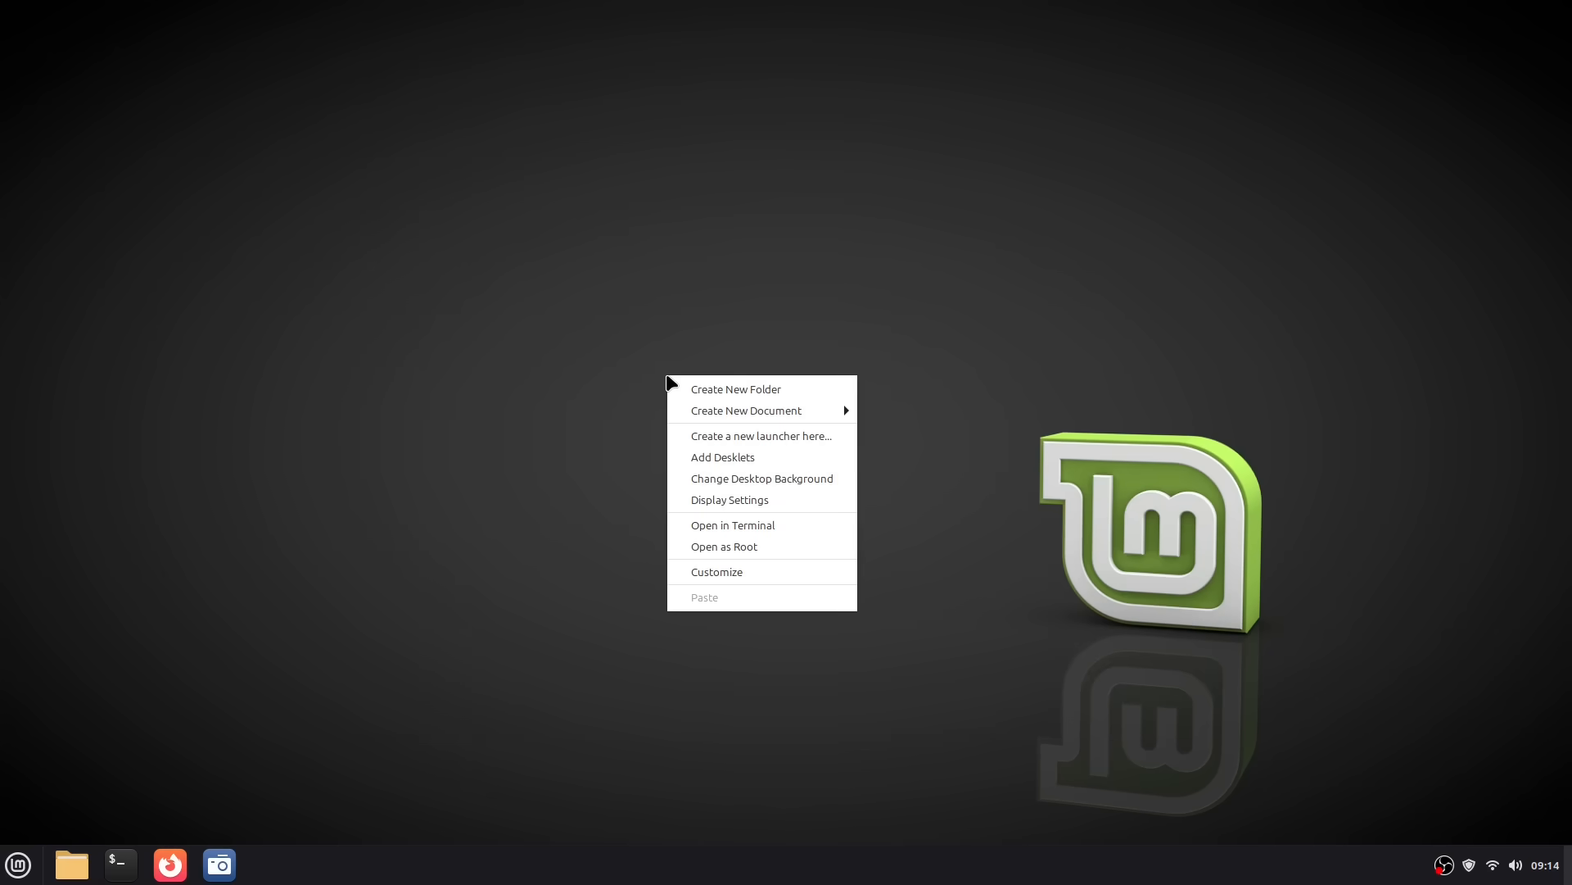
{"action": "left_click", "coordinate": [775, 483]}
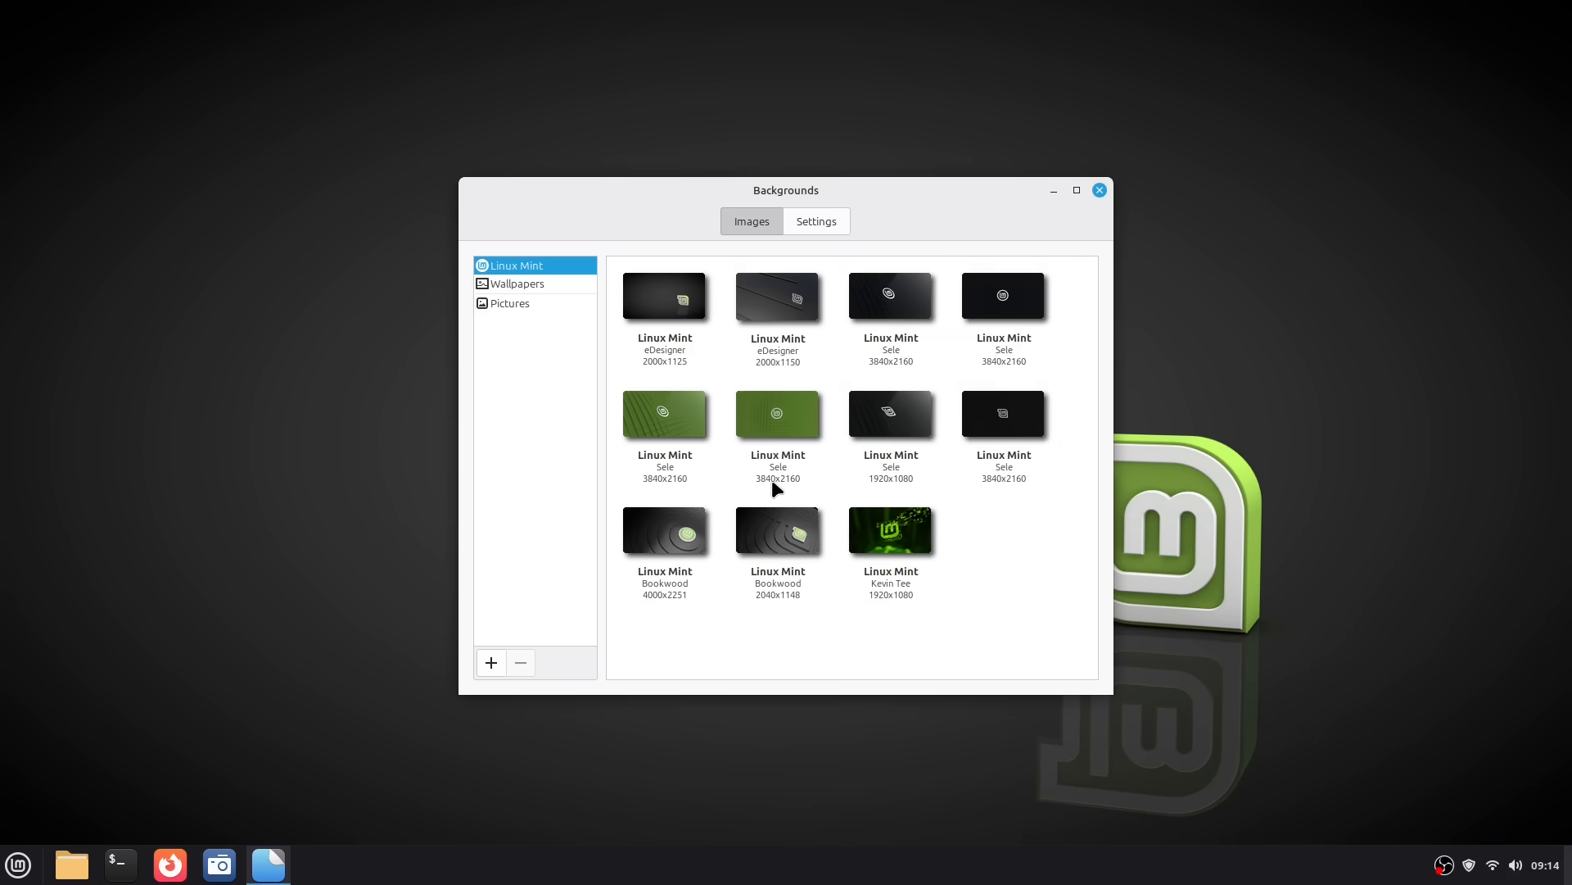
{"action": "left_click", "coordinate": [524, 303]}
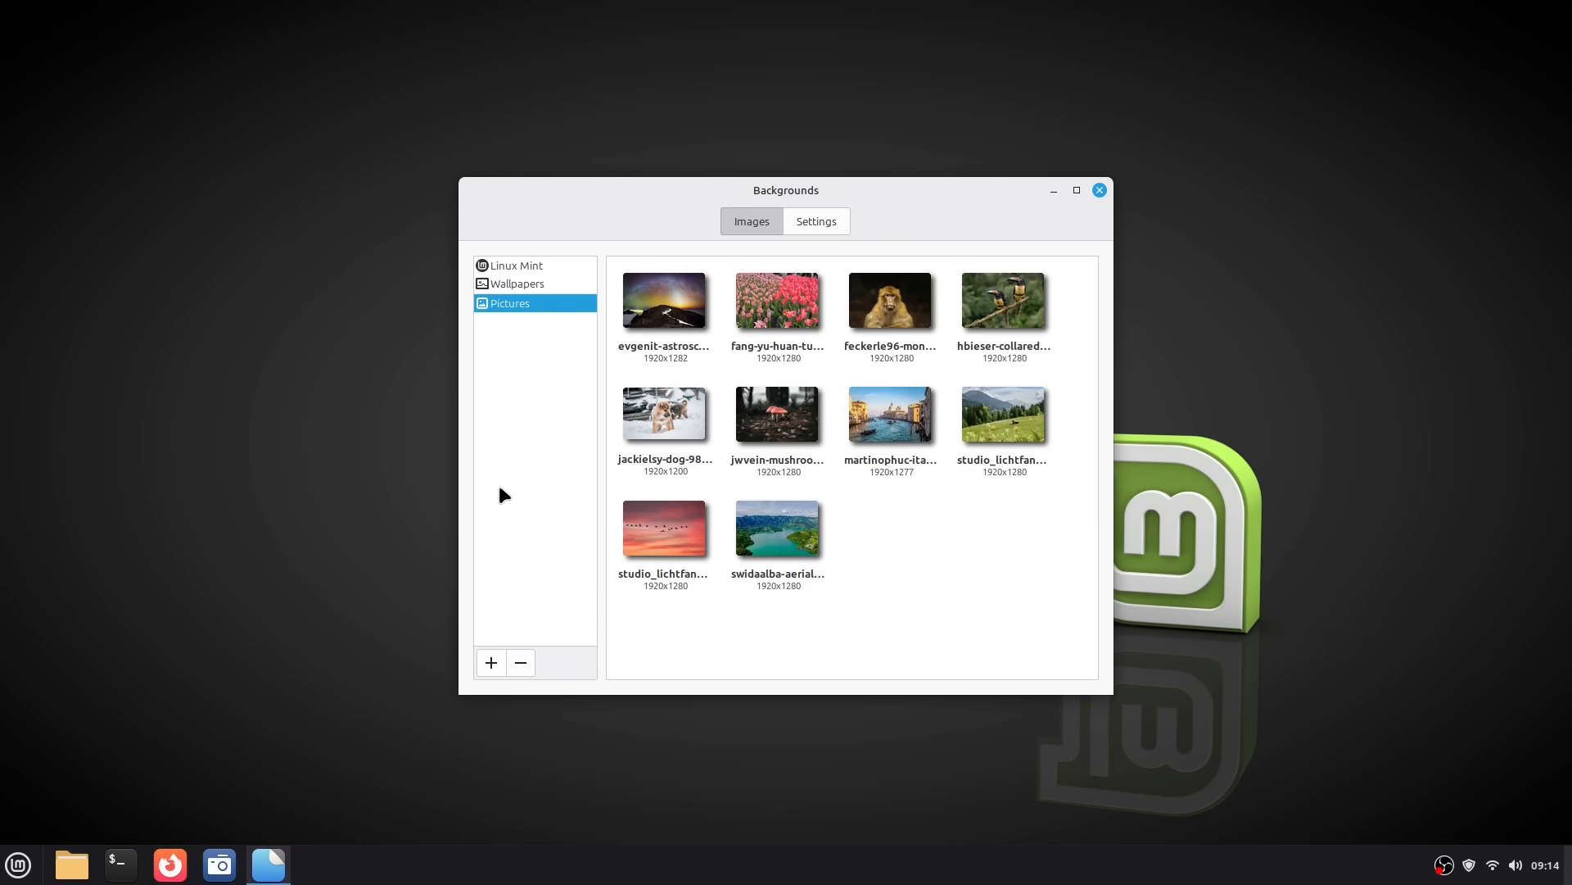
{"action": "left_click", "coordinate": [491, 663]}
Step: Play the backgrounds as a slideshow and set the delay to 5 minutes
{"action": "left_click", "coordinate": [835, 219]}
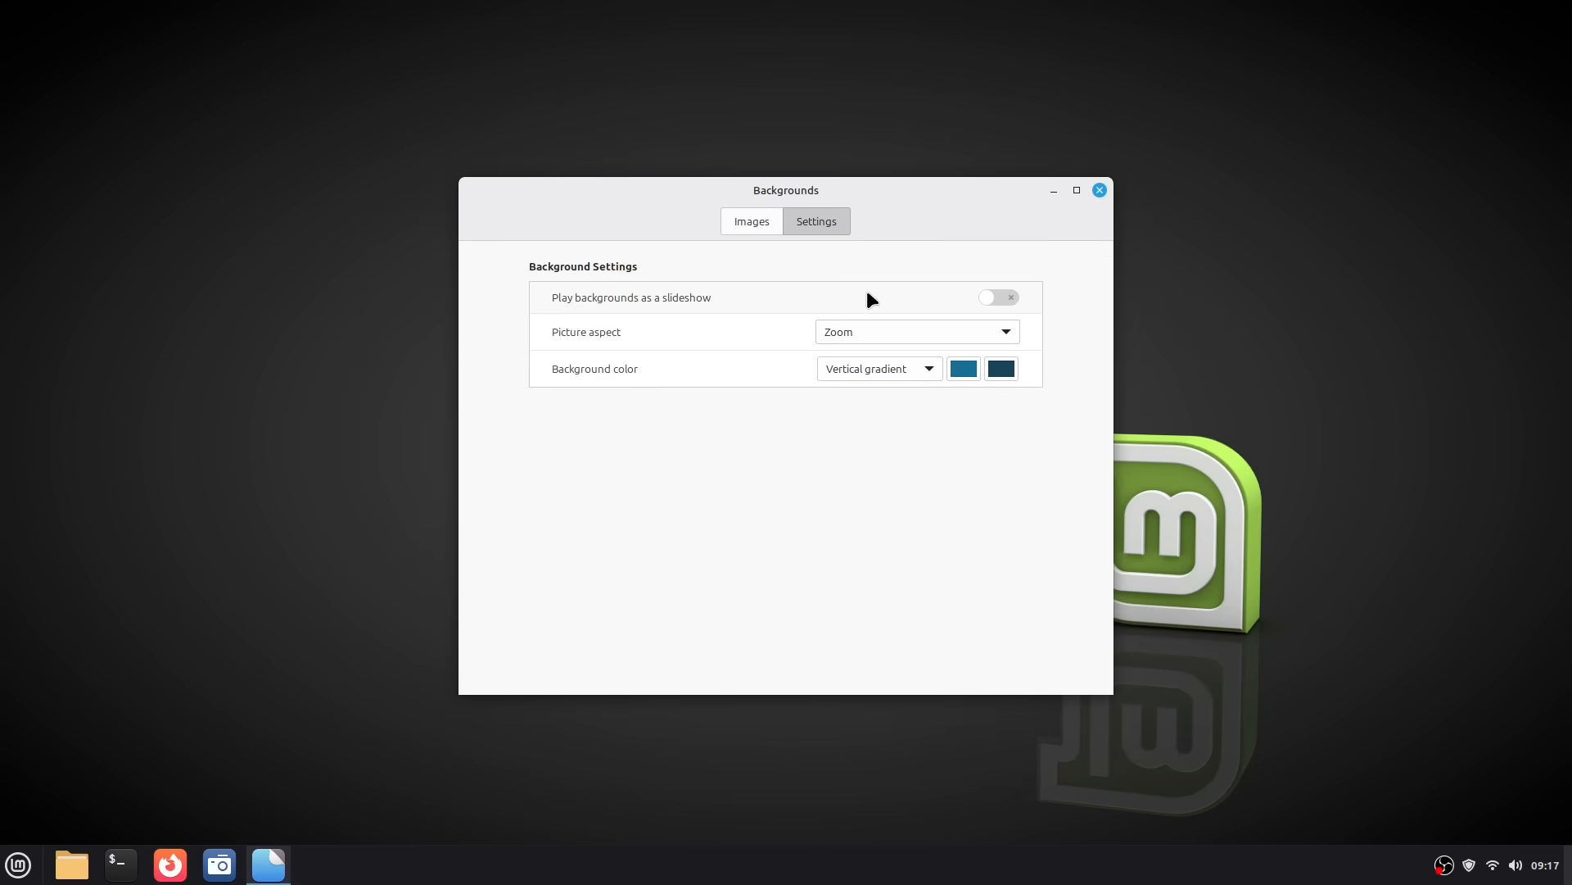
{"action": "left_click", "coordinate": [1010, 293]}
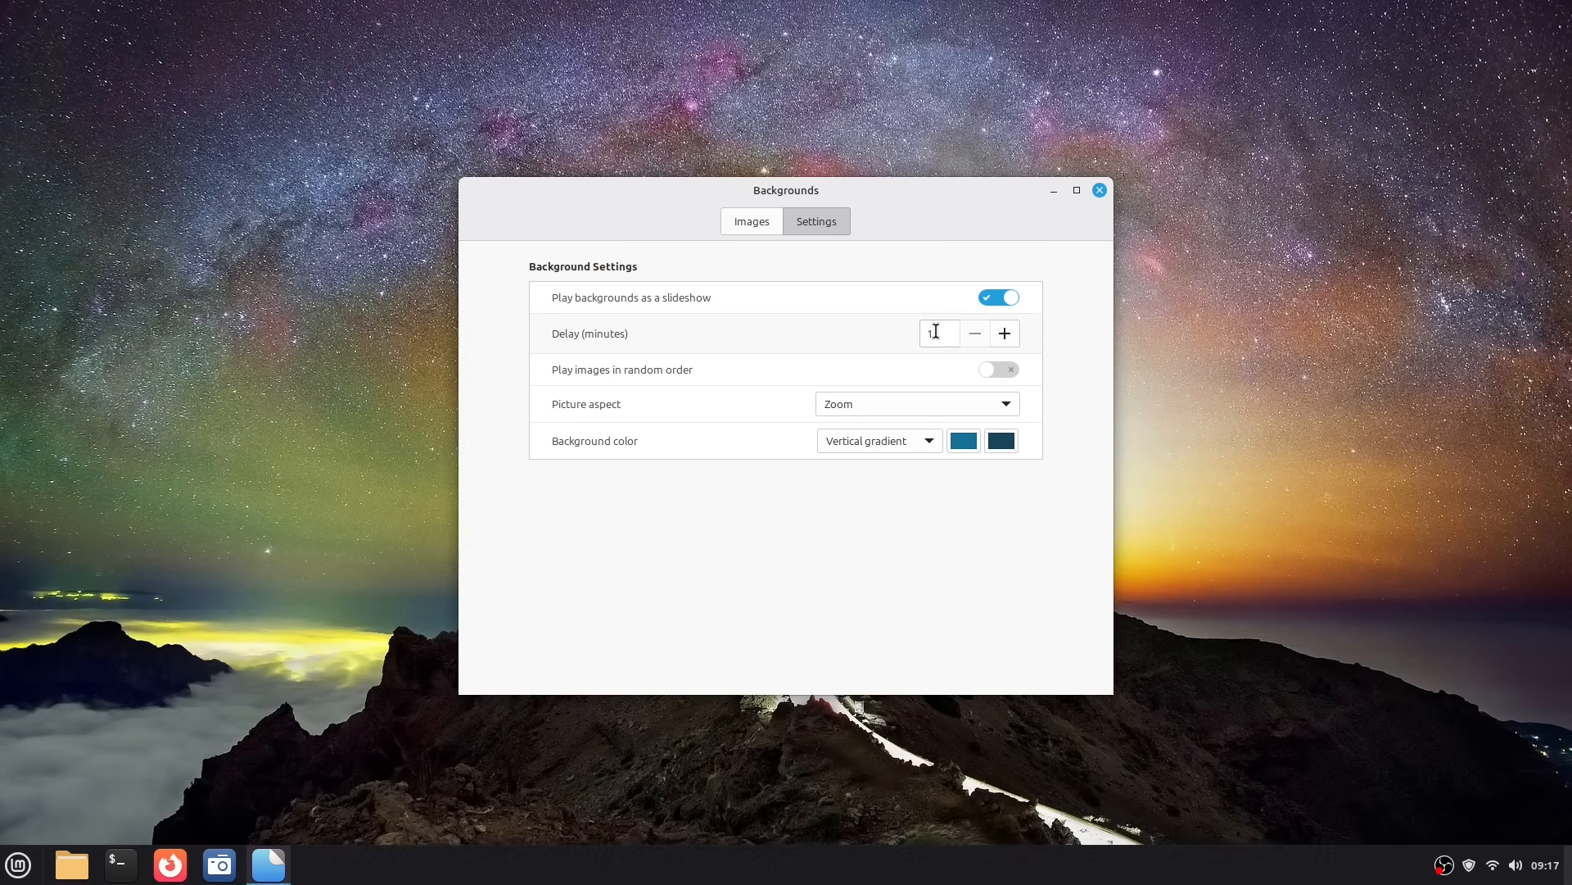
{"action": "left_click", "coordinate": [936, 332]}
{"action": "type", "text": "5"}
{"action": "left_click", "coordinate": [1142, 389]}
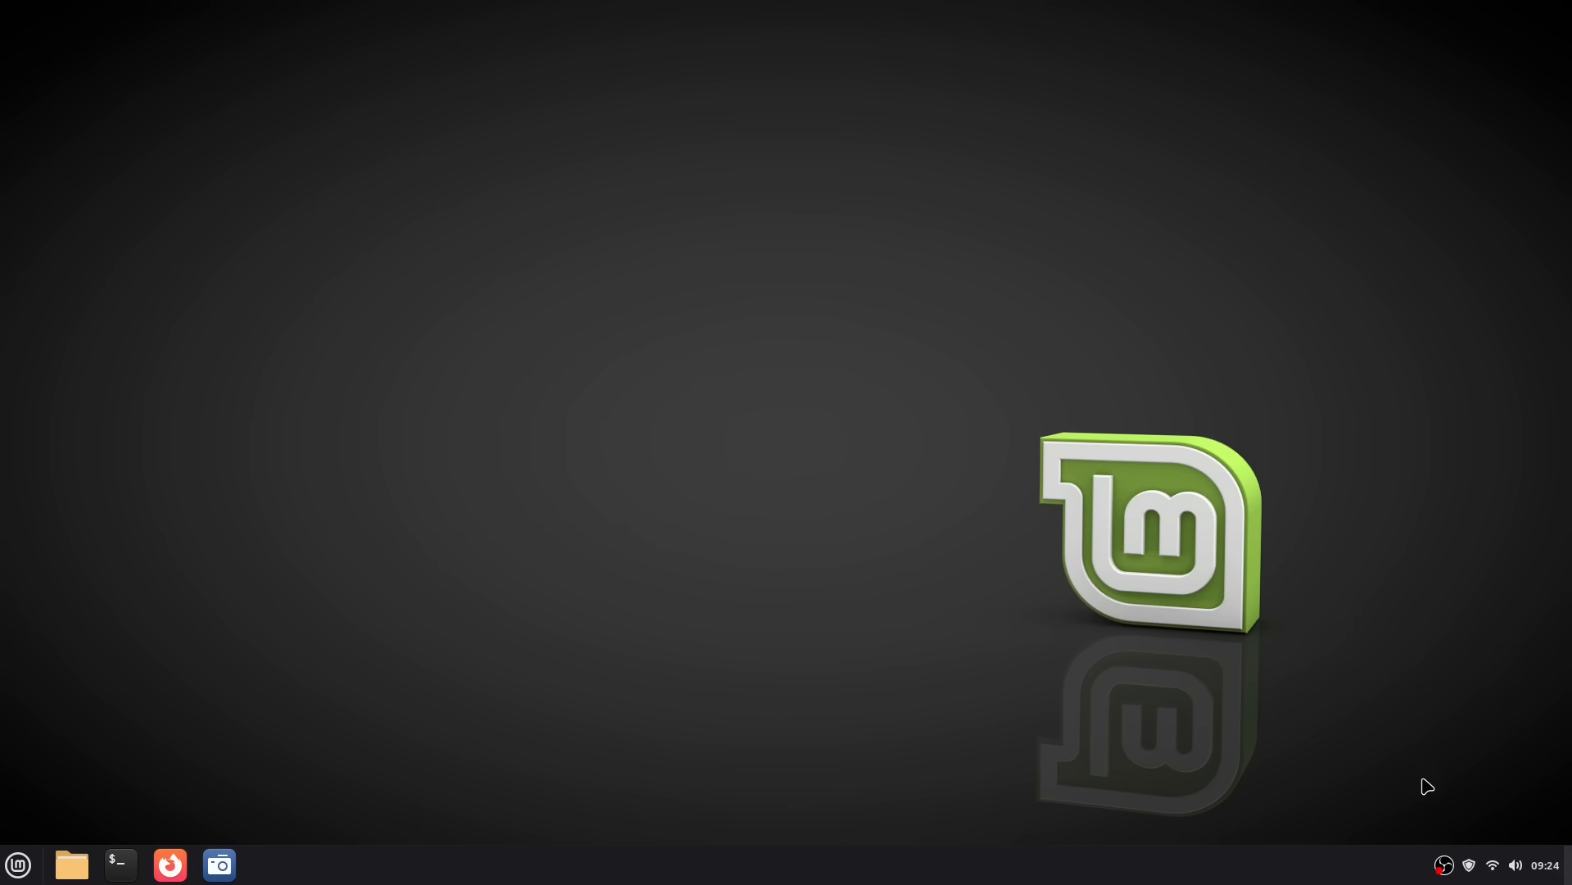
Step: Open the Update Manager and bring up the maintenance tools of its Software Sources
{"action": "left_click", "coordinate": [1469, 866]}
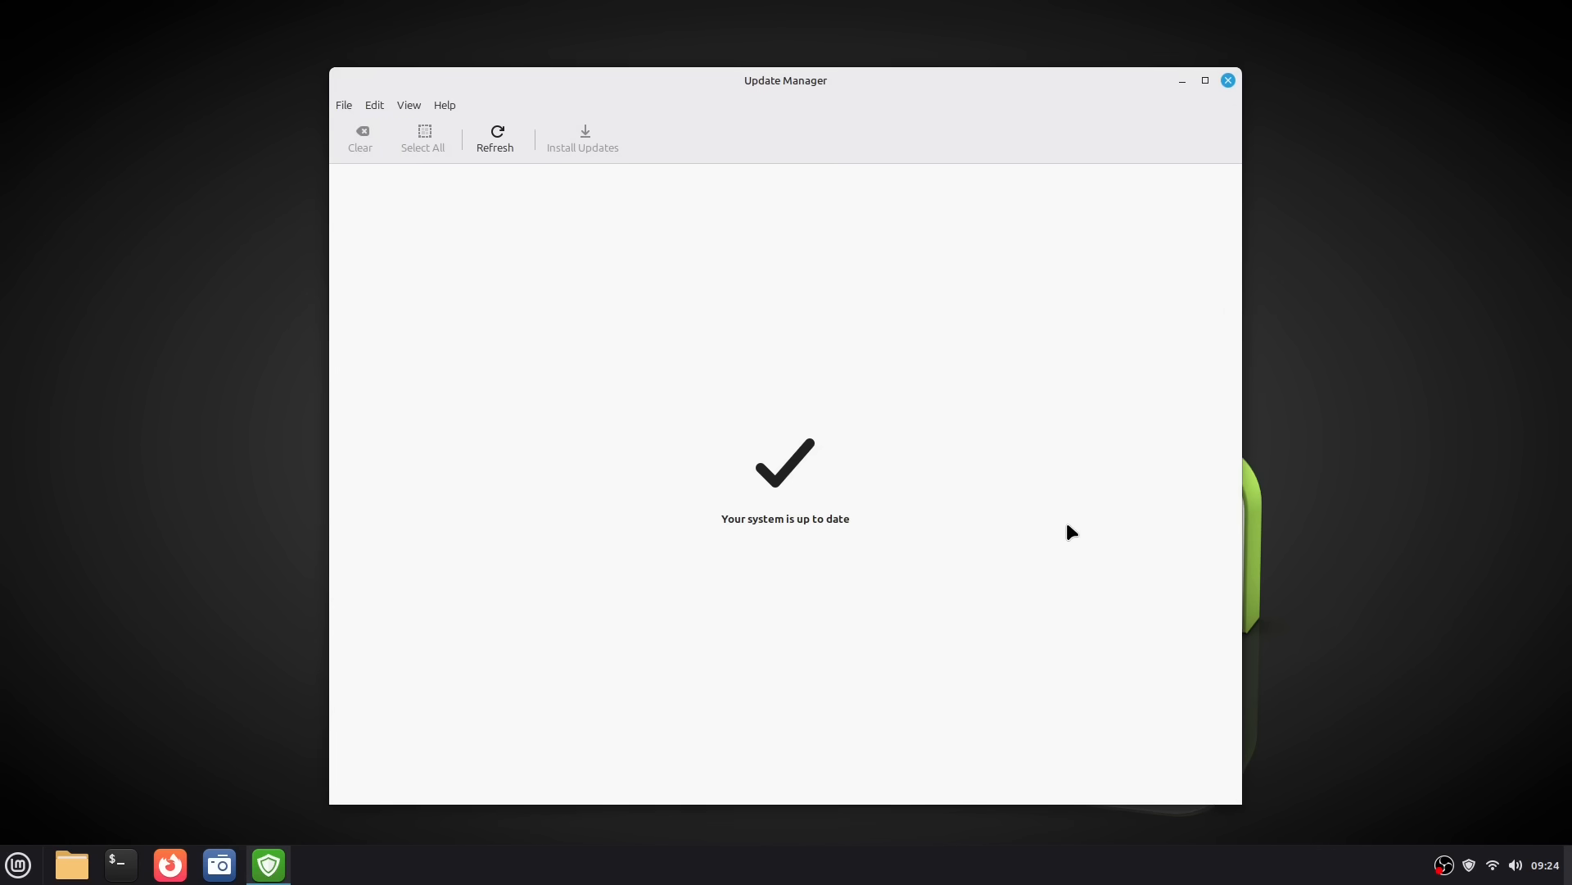
{"action": "left_click", "coordinate": [377, 104]}
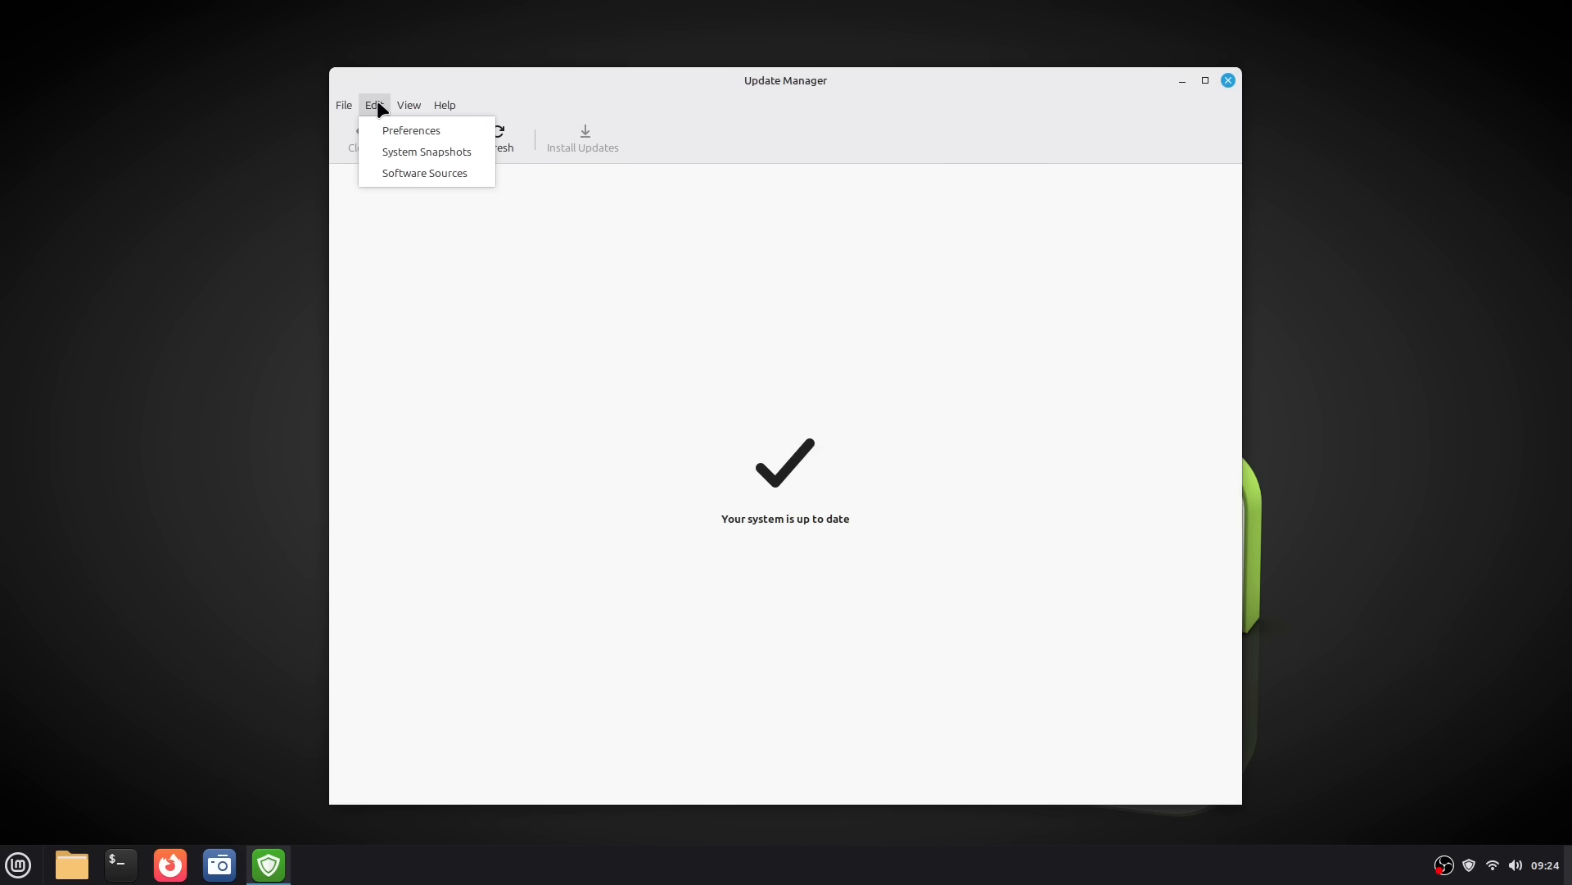
{"action": "left_click", "coordinate": [437, 172]}
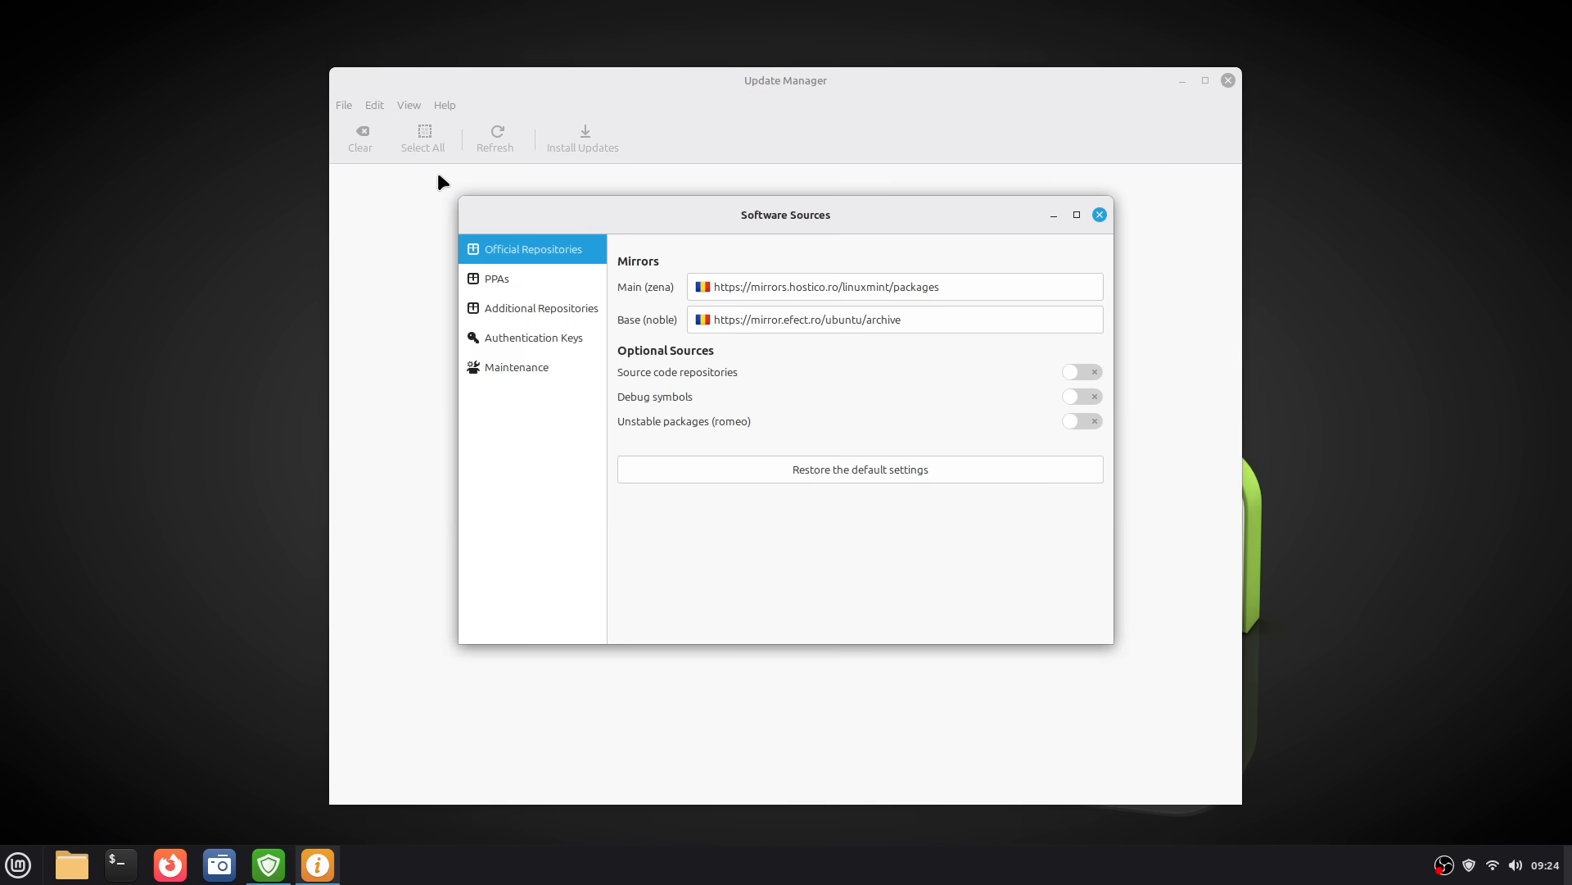
{"action": "left_click", "coordinate": [533, 369]}
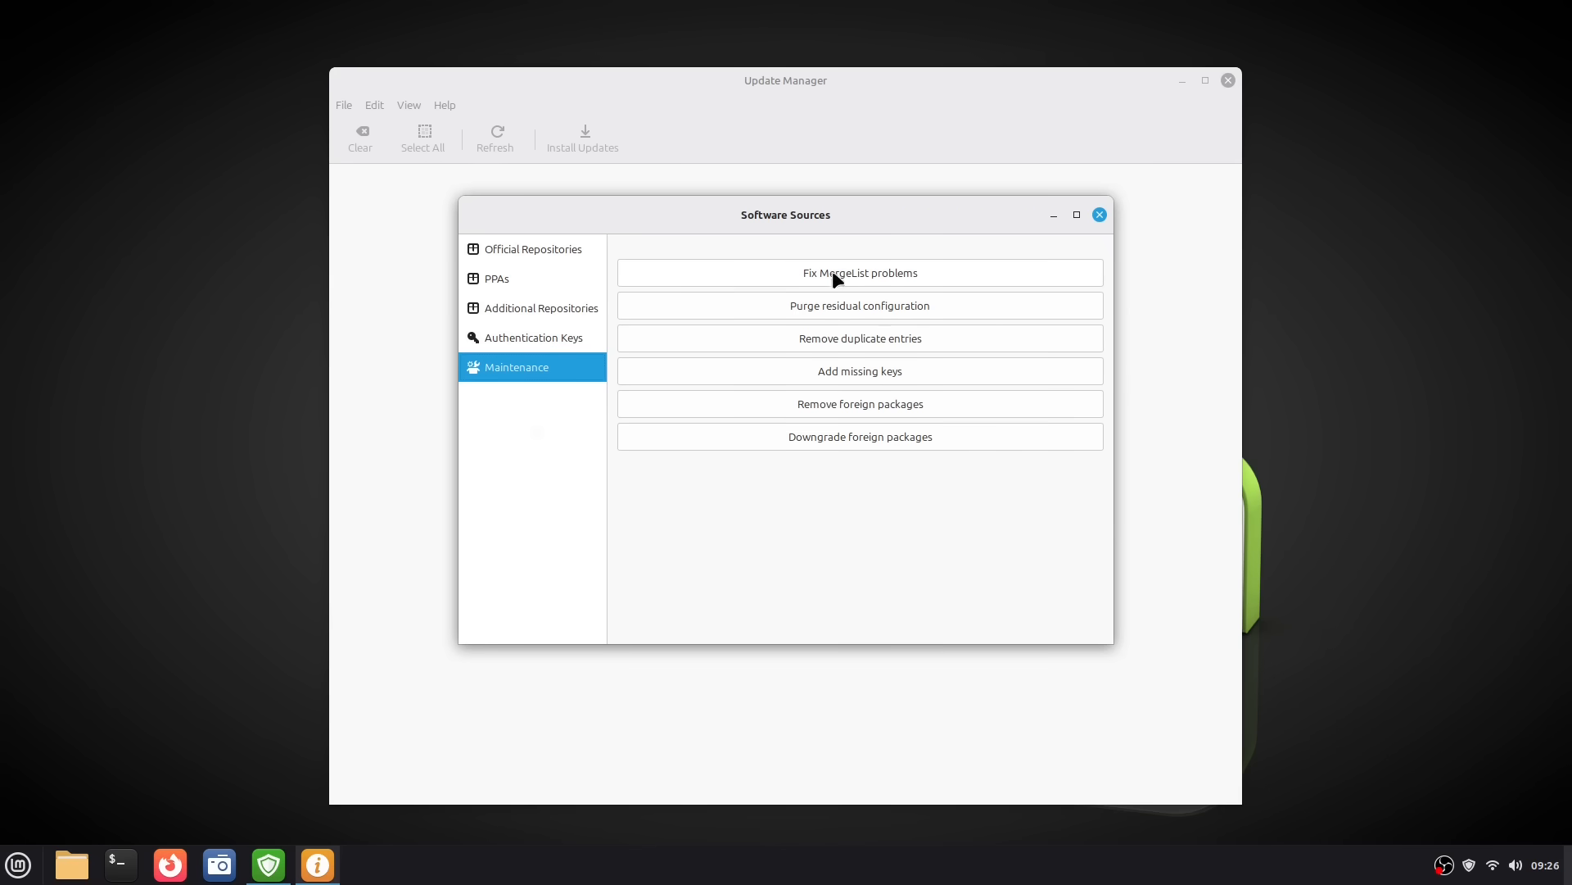
Step: Run the MergeList problems fix and update the APT cache
{"action": "left_click", "coordinate": [903, 274]}
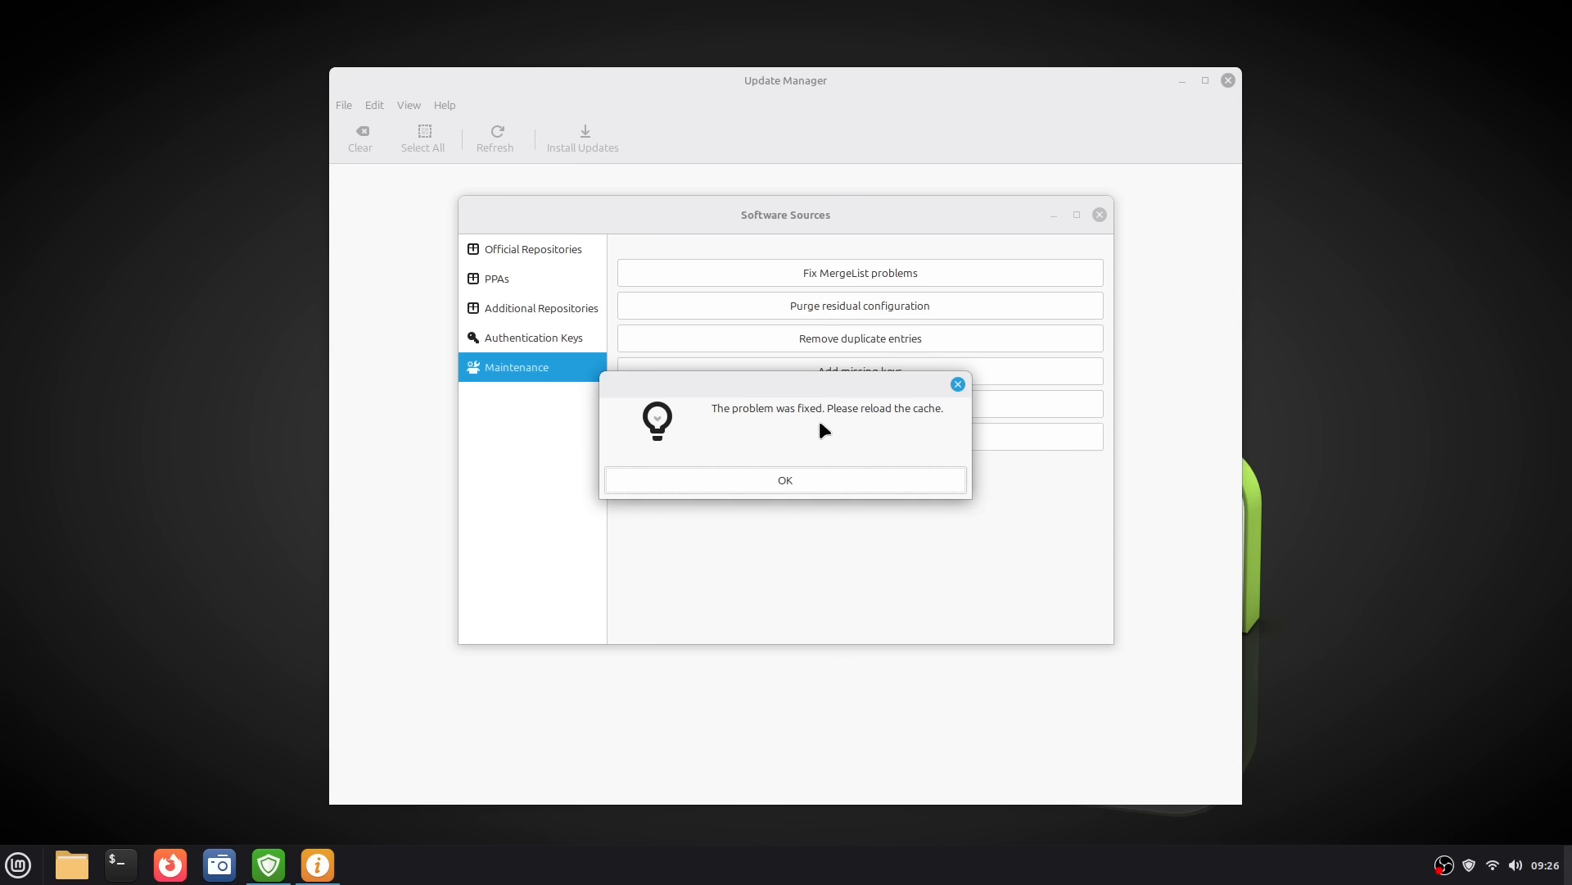
{"action": "left_click", "coordinate": [804, 483]}
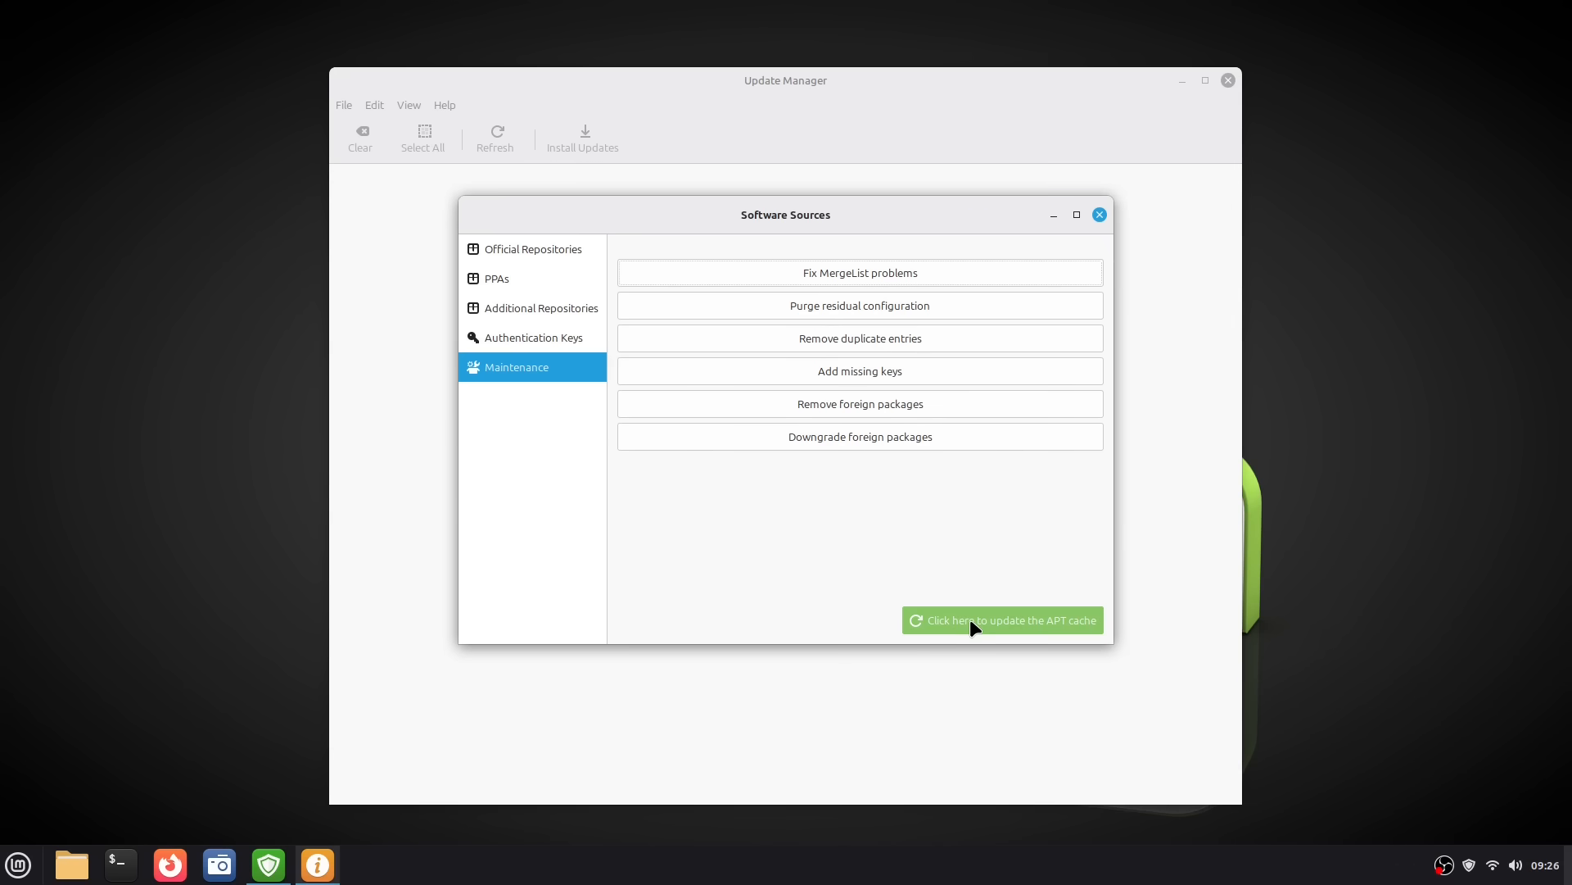
{"action": "left_click", "coordinate": [970, 621]}
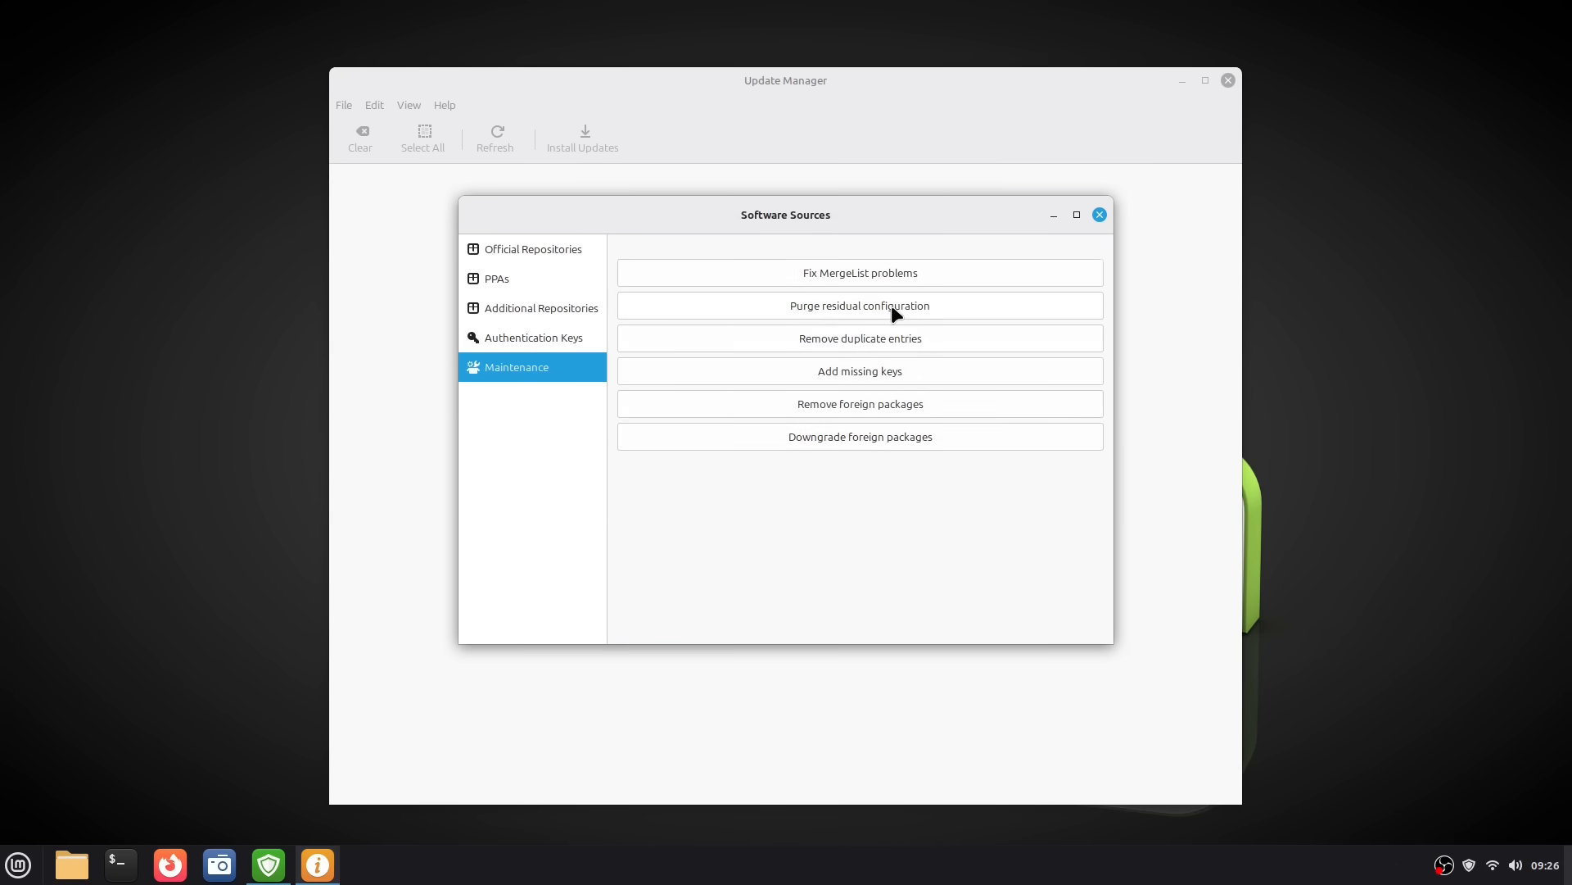
Step: Purge residual configuration and remove duplicate entries with the Software Sources maintenance tools
{"action": "left_click", "coordinate": [853, 302]}
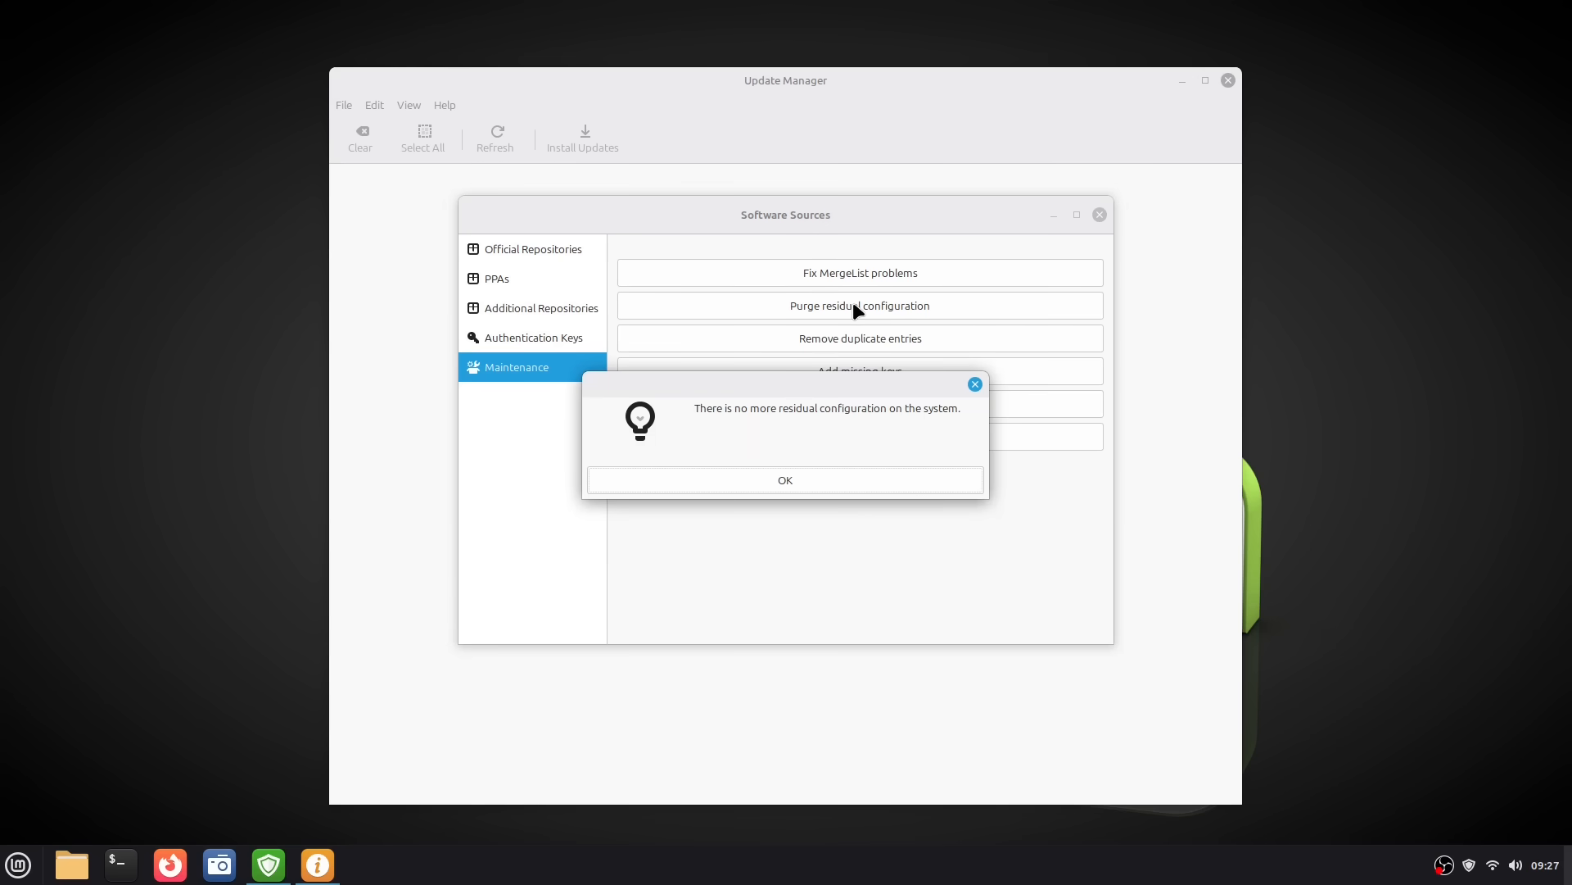
{"action": "left_click", "coordinate": [832, 484]}
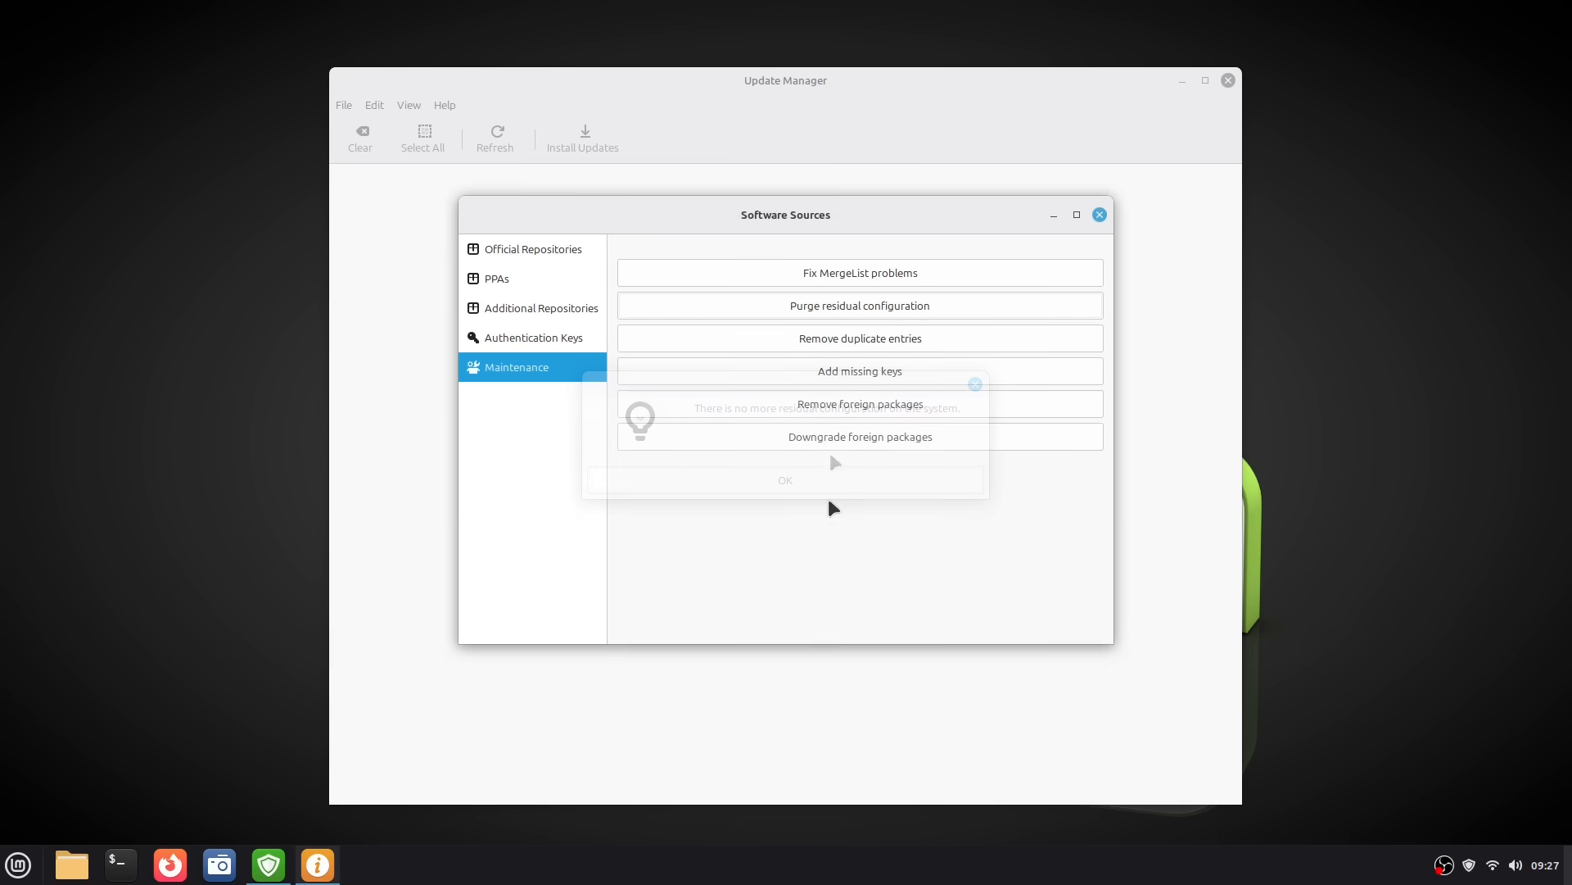
{"action": "left_click", "coordinate": [847, 344]}
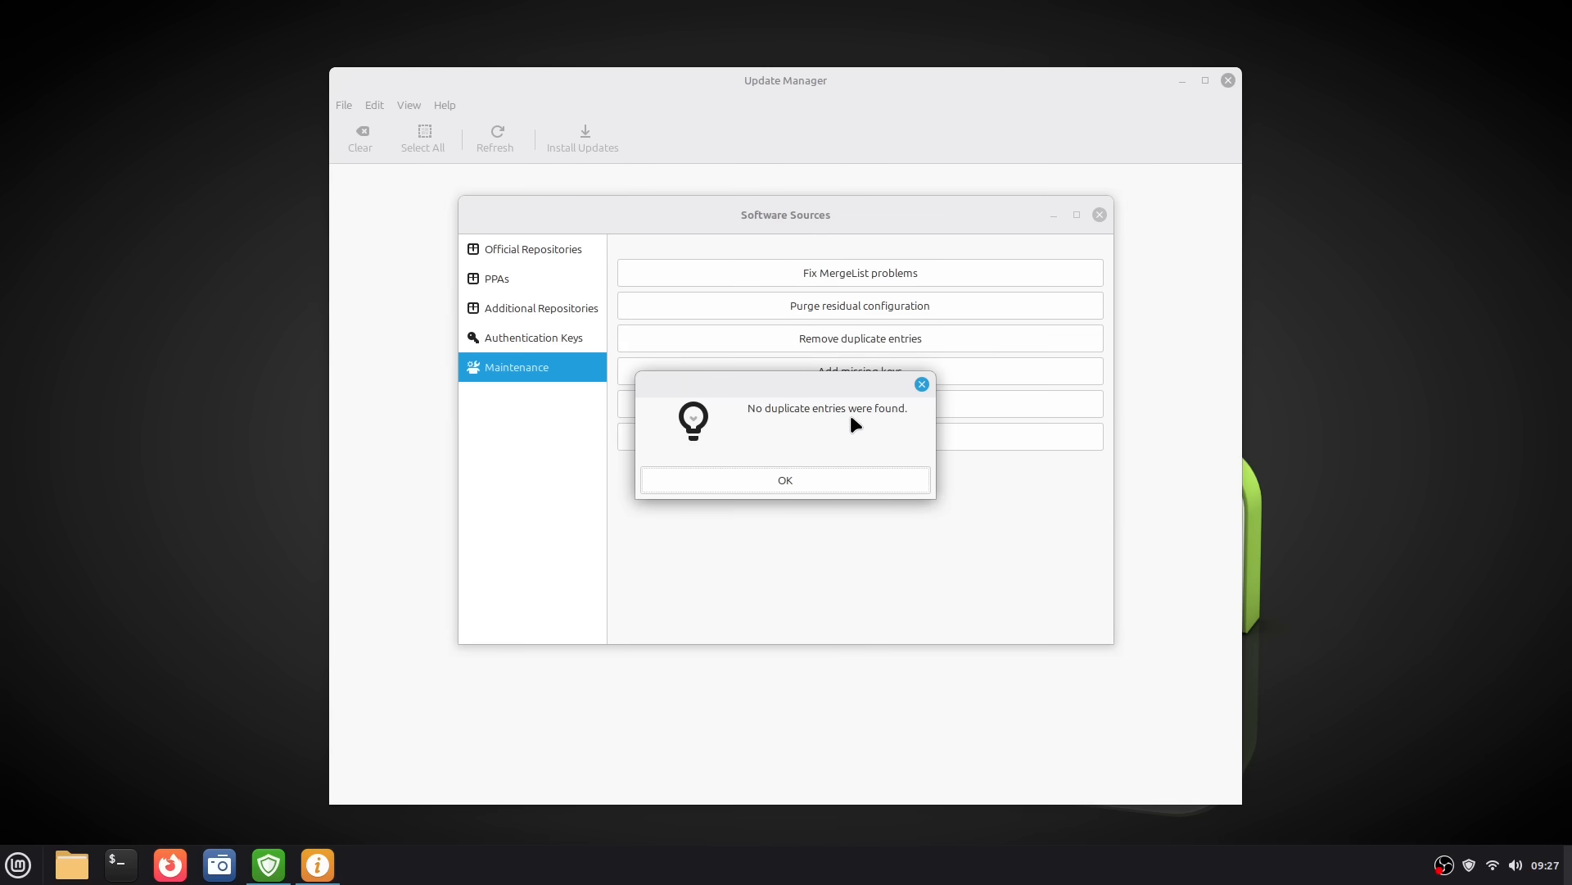
{"action": "left_click", "coordinate": [855, 484]}
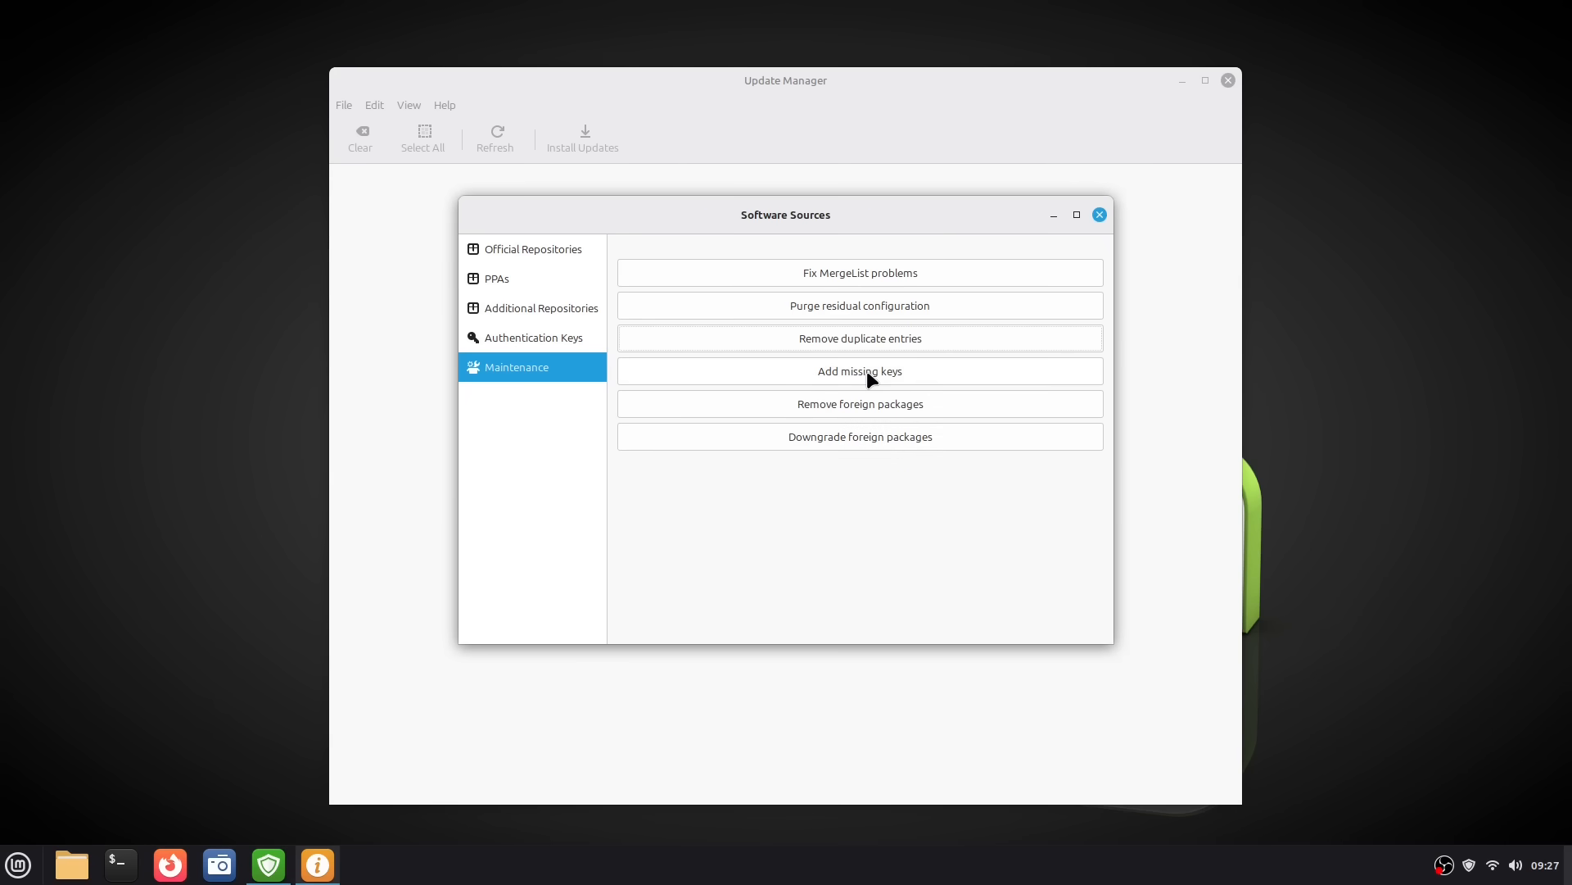
Step: Run the maintenance tool that adds missing keys and acknowledge its result
{"action": "left_click", "coordinate": [868, 372]}
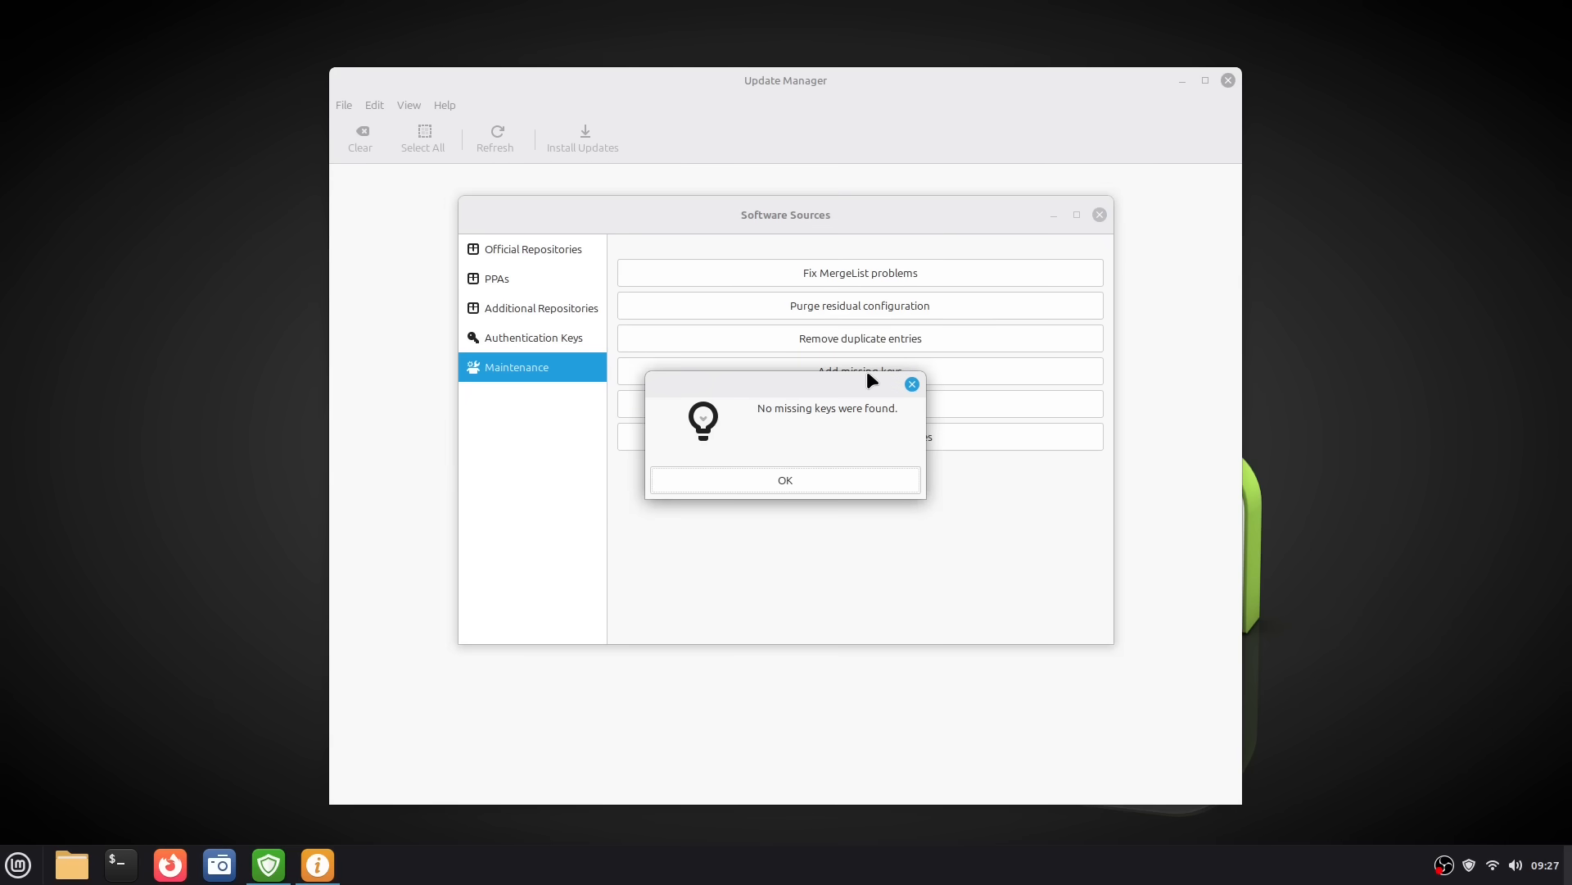
{"action": "left_click", "coordinate": [825, 486]}
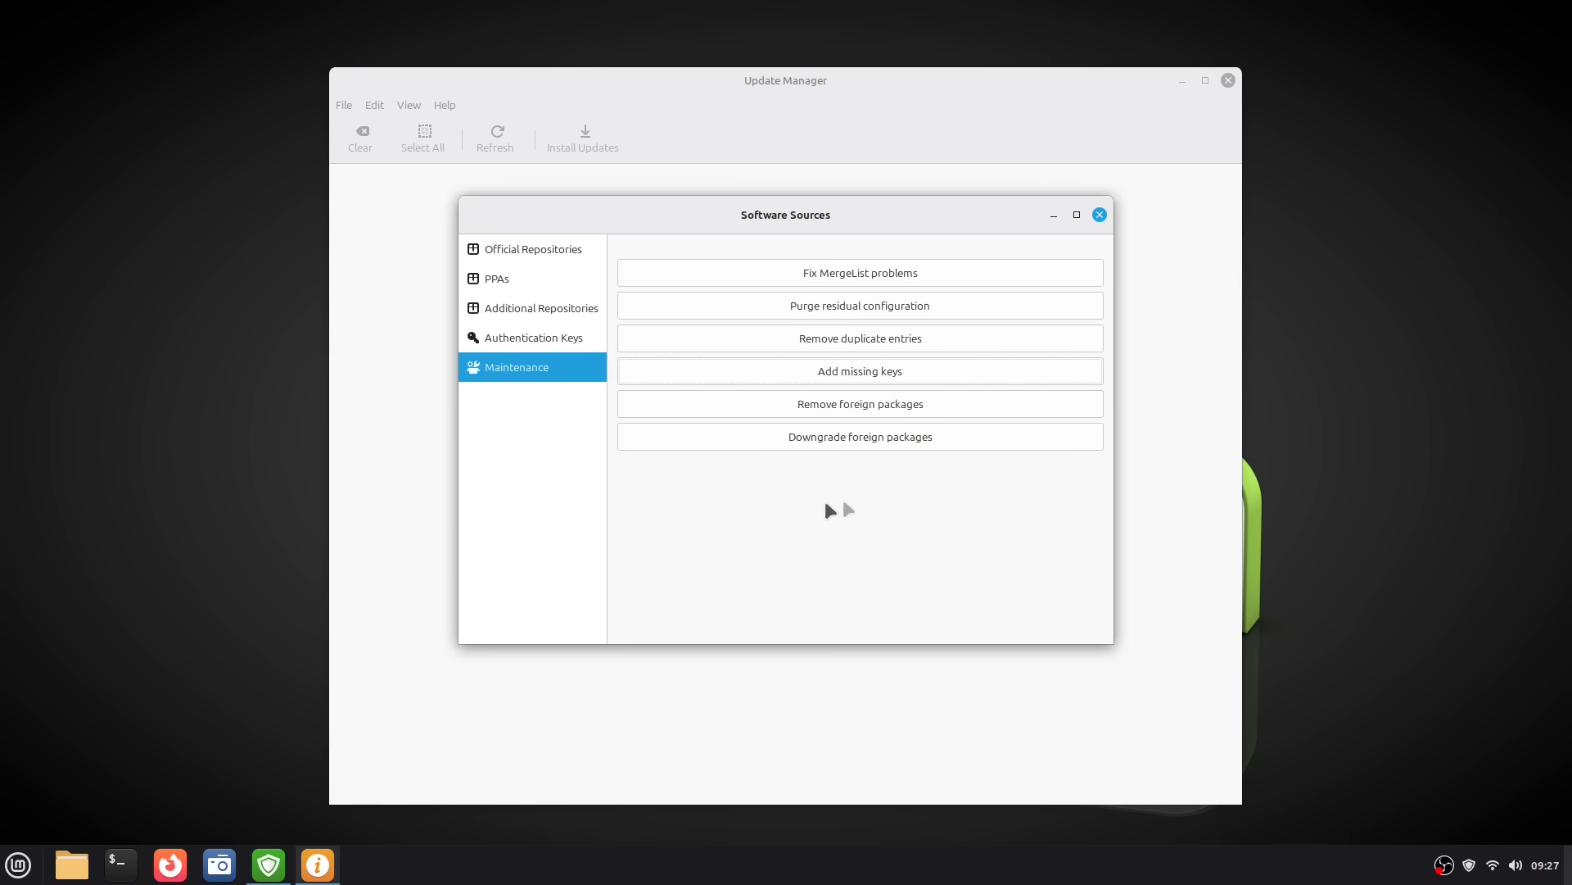
Step: Review the foreign packages offered for removal and for downgrade, closing both lists without changing any package
{"action": "left_click", "coordinate": [835, 409]}
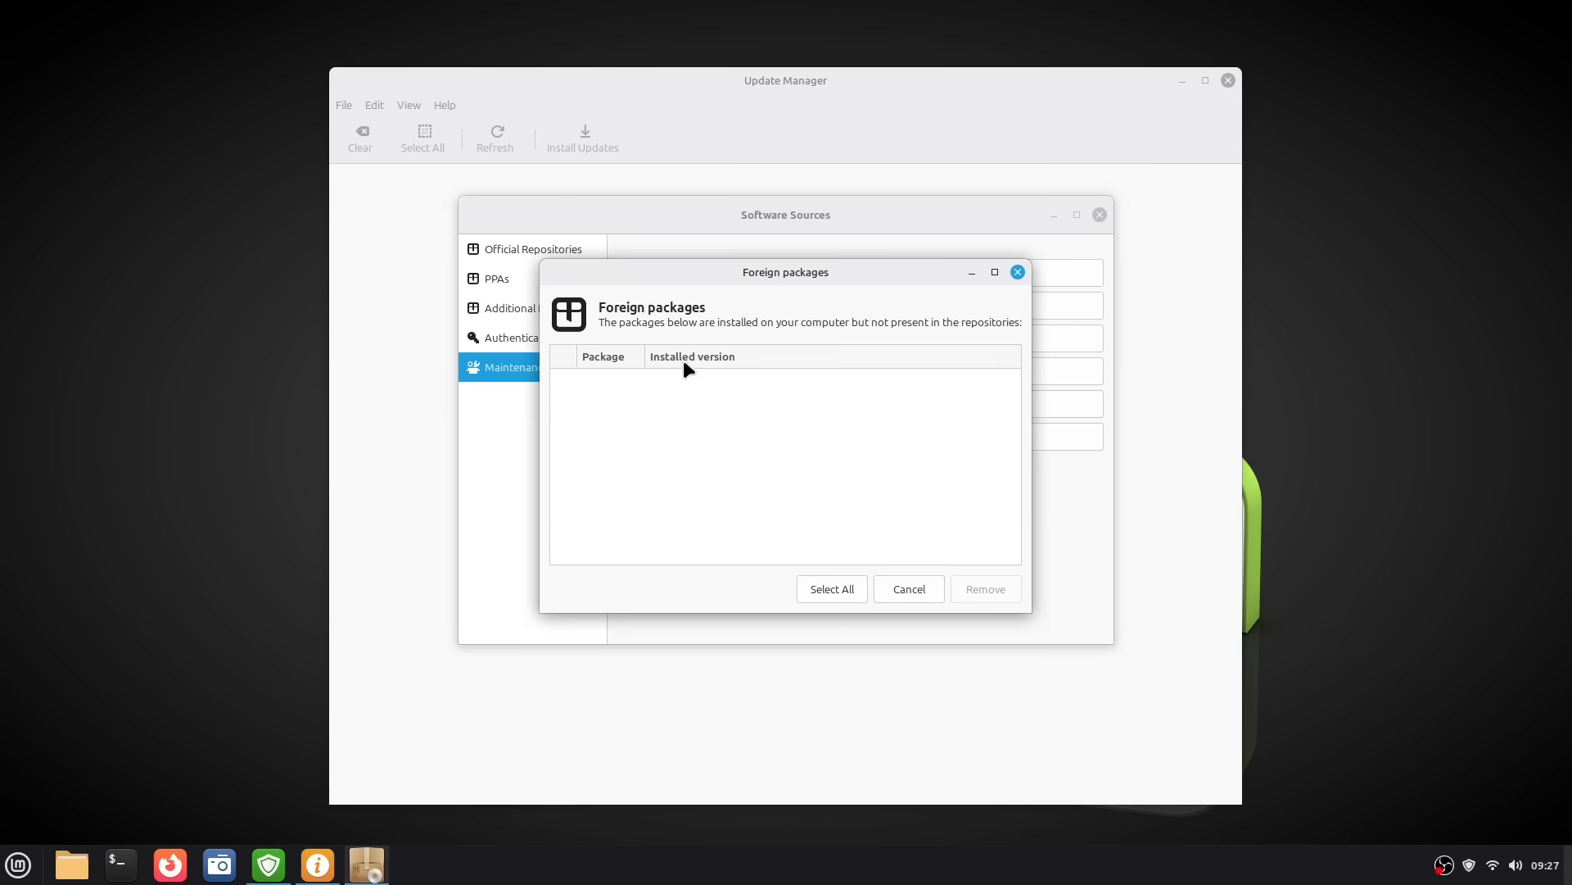
{"action": "left_click", "coordinate": [906, 590]}
{"action": "left_click", "coordinate": [882, 444]}
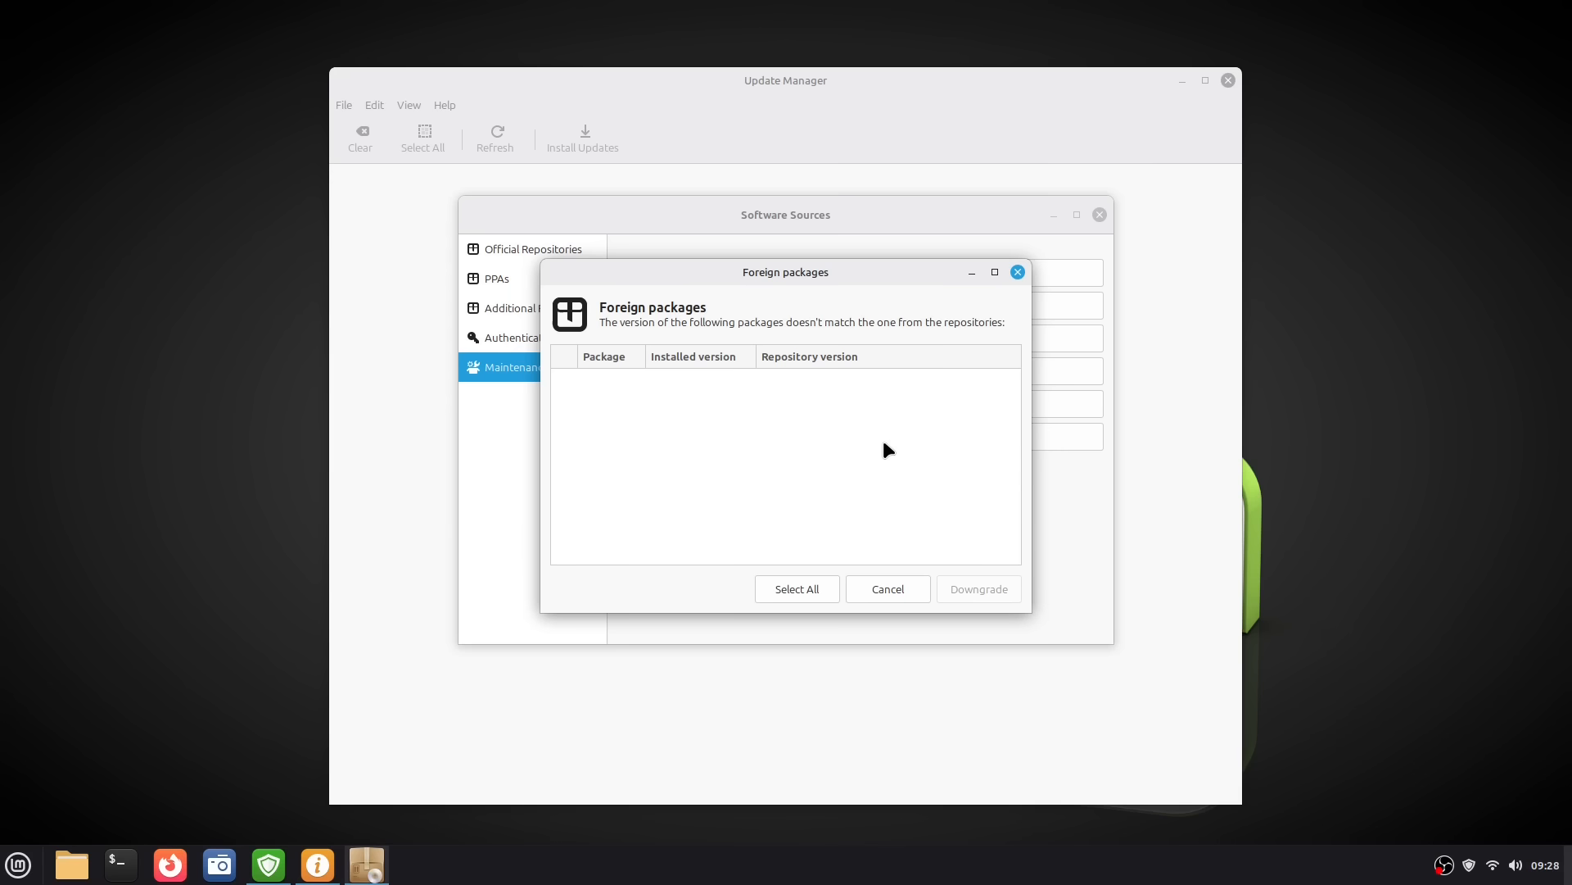
{"action": "left_click", "coordinate": [1017, 273]}
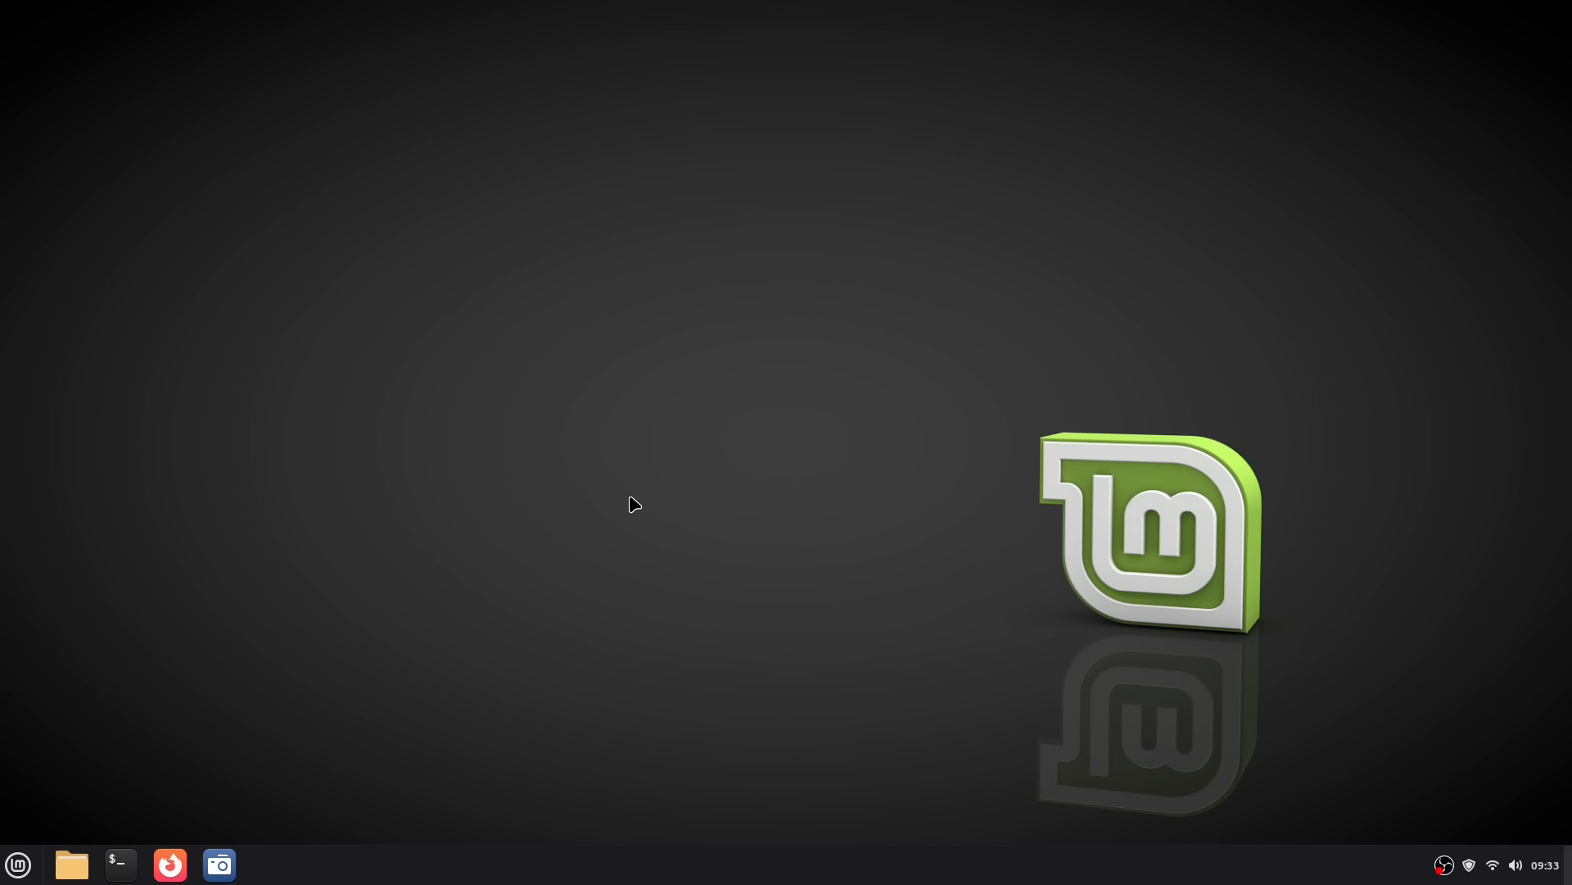
Step: Find System Information by searching for "system in", open it and bring up its crash reports
{"action": "left_click", "coordinate": [7, 870]}
{"action": "type", "text": "system in"}
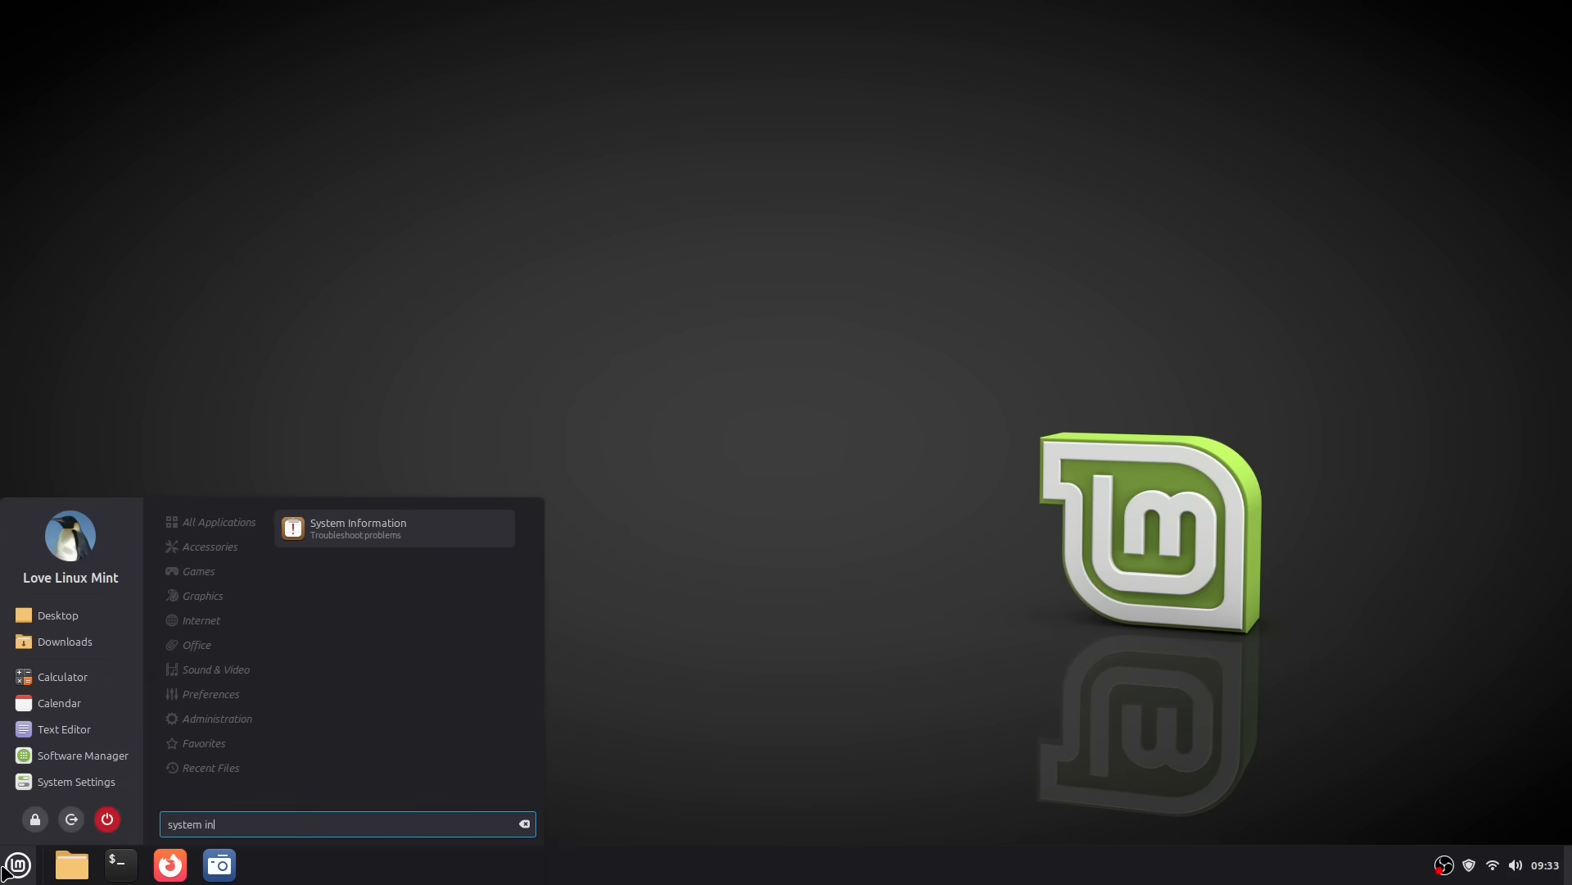
{"action": "left_click", "coordinate": [410, 534]}
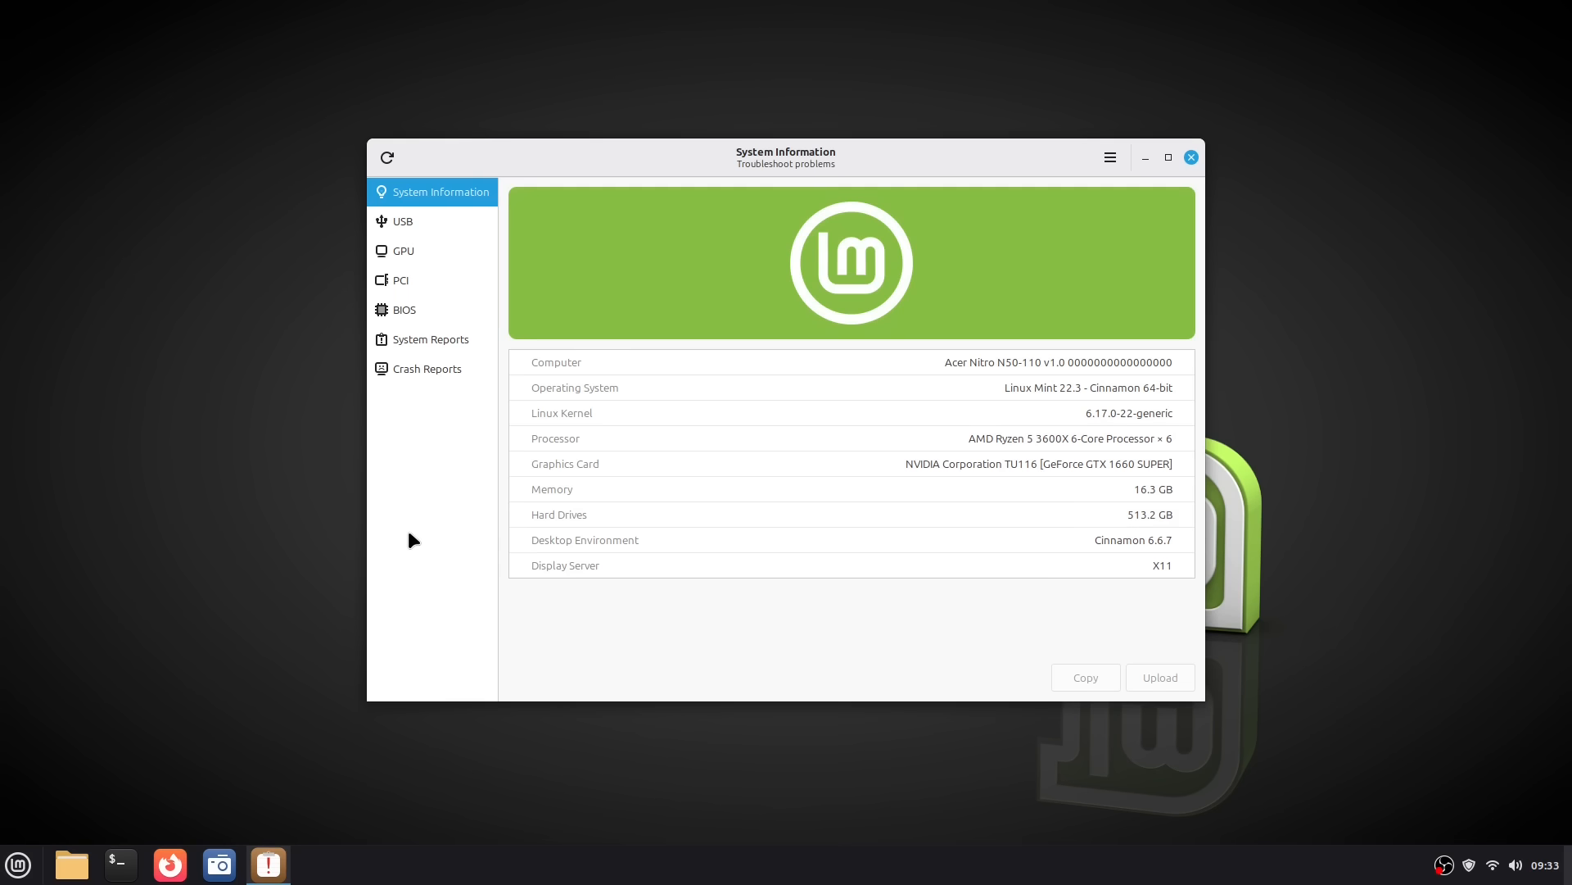
{"action": "left_click", "coordinate": [421, 373]}
Step: Open the /usr/bin/cinnamon crash report and read through its stack trace
{"action": "left_click", "coordinate": [625, 251]}
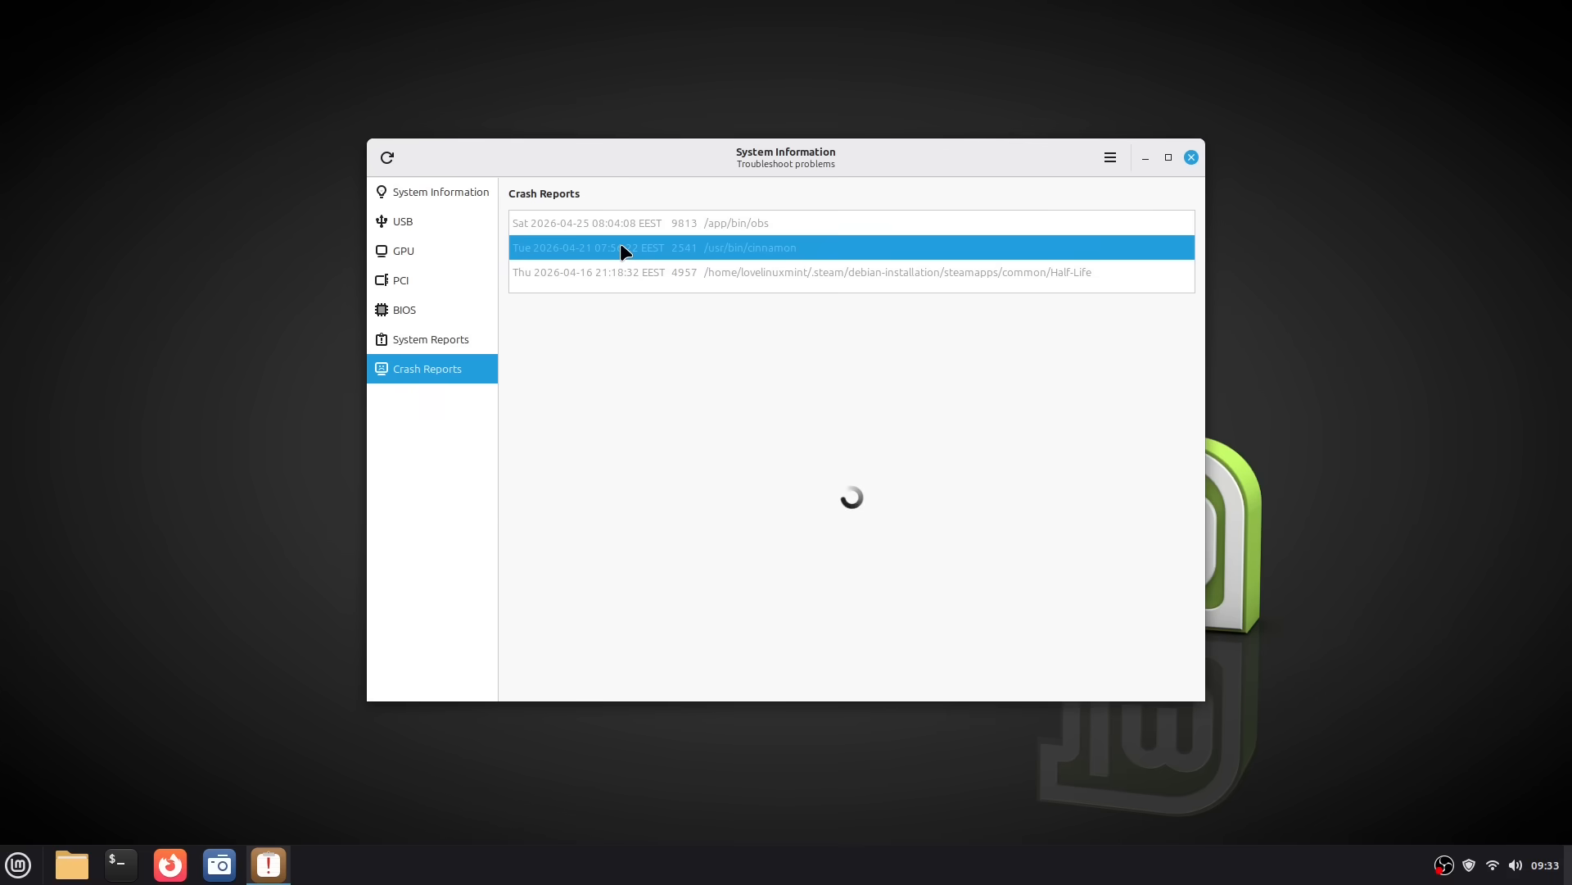
{"action": "scroll", "coordinate": [913, 491], "scroll_direction": "down", "scroll_amount": 10}
{"action": "scroll", "coordinate": [913, 492], "scroll_direction": "up", "scroll_amount": 8}
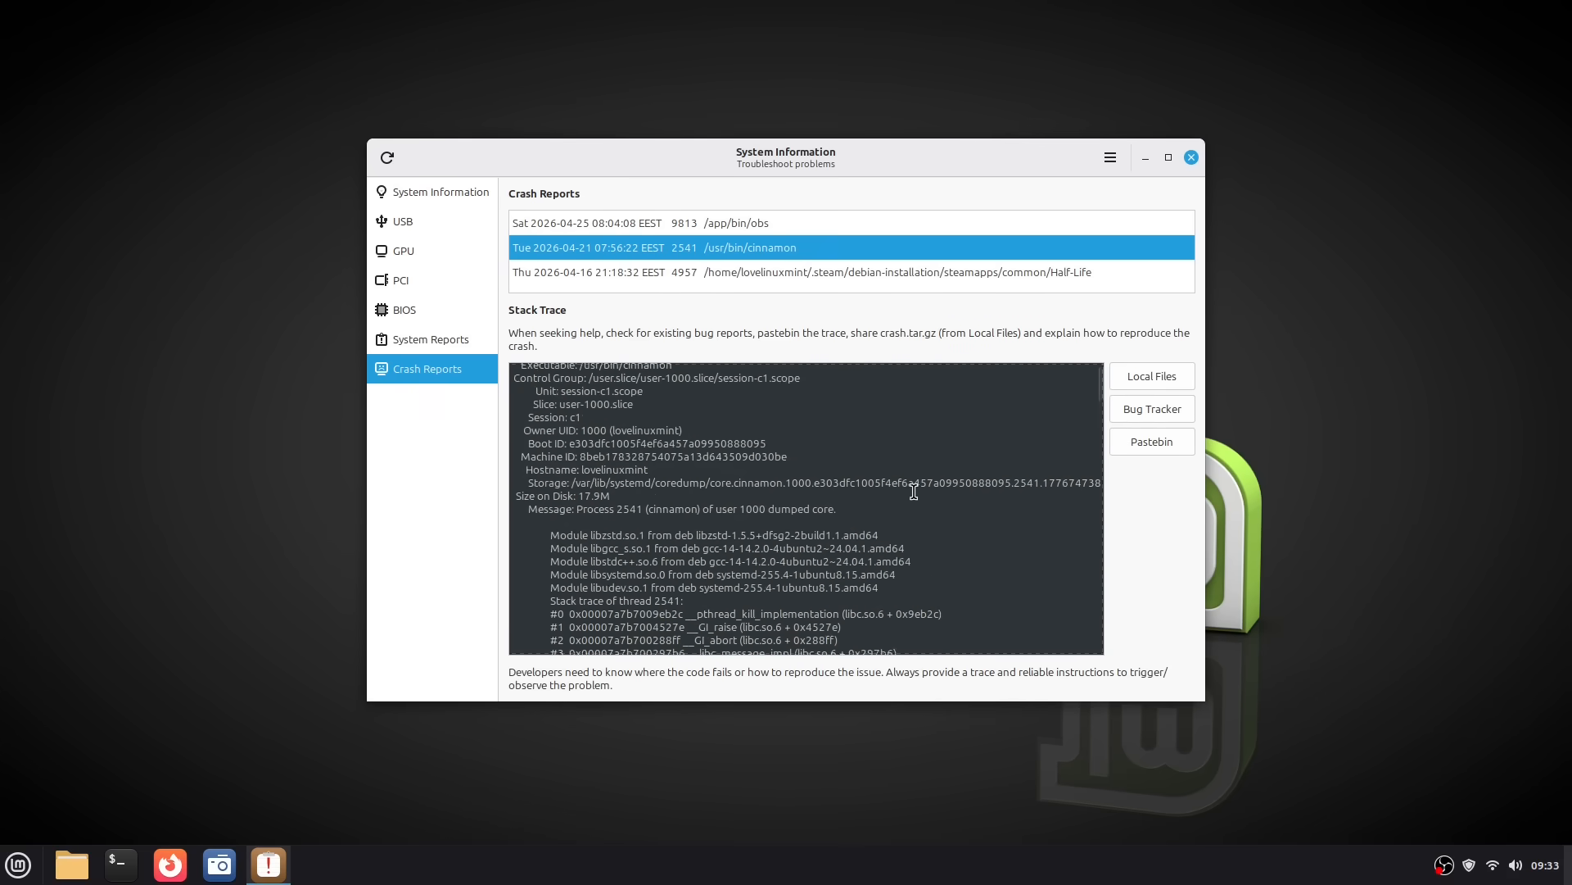
{"action": "scroll", "coordinate": [914, 491], "scroll_direction": "up", "scroll_amount": 3}
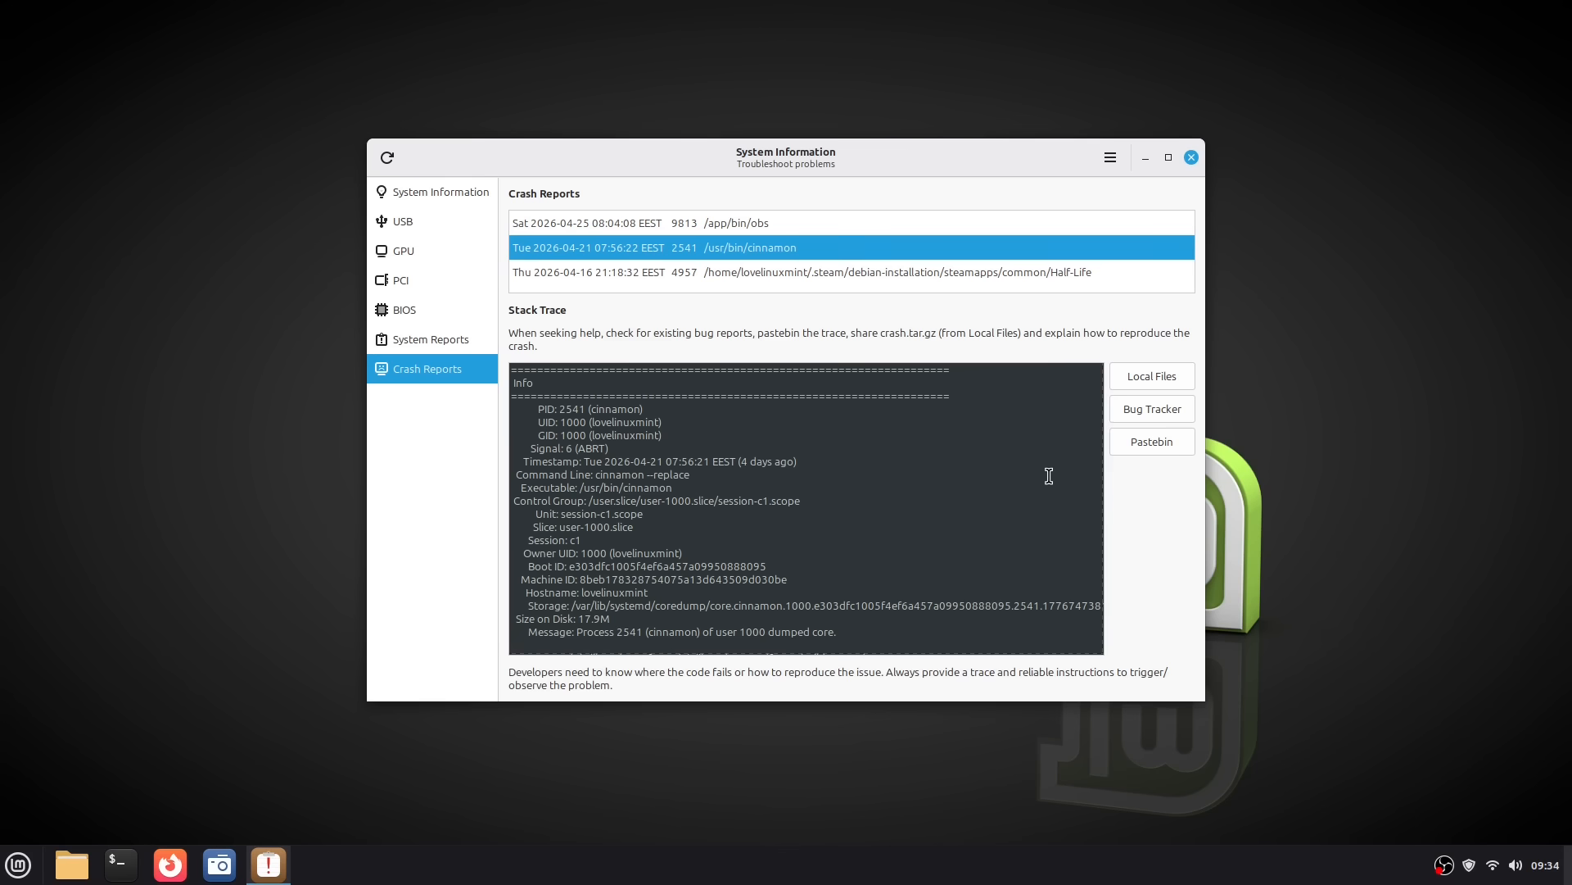
Step: Open the bug tracker from the crash report and look over the open Cinnamon issues on GitHub
{"action": "left_click", "coordinate": [1155, 411]}
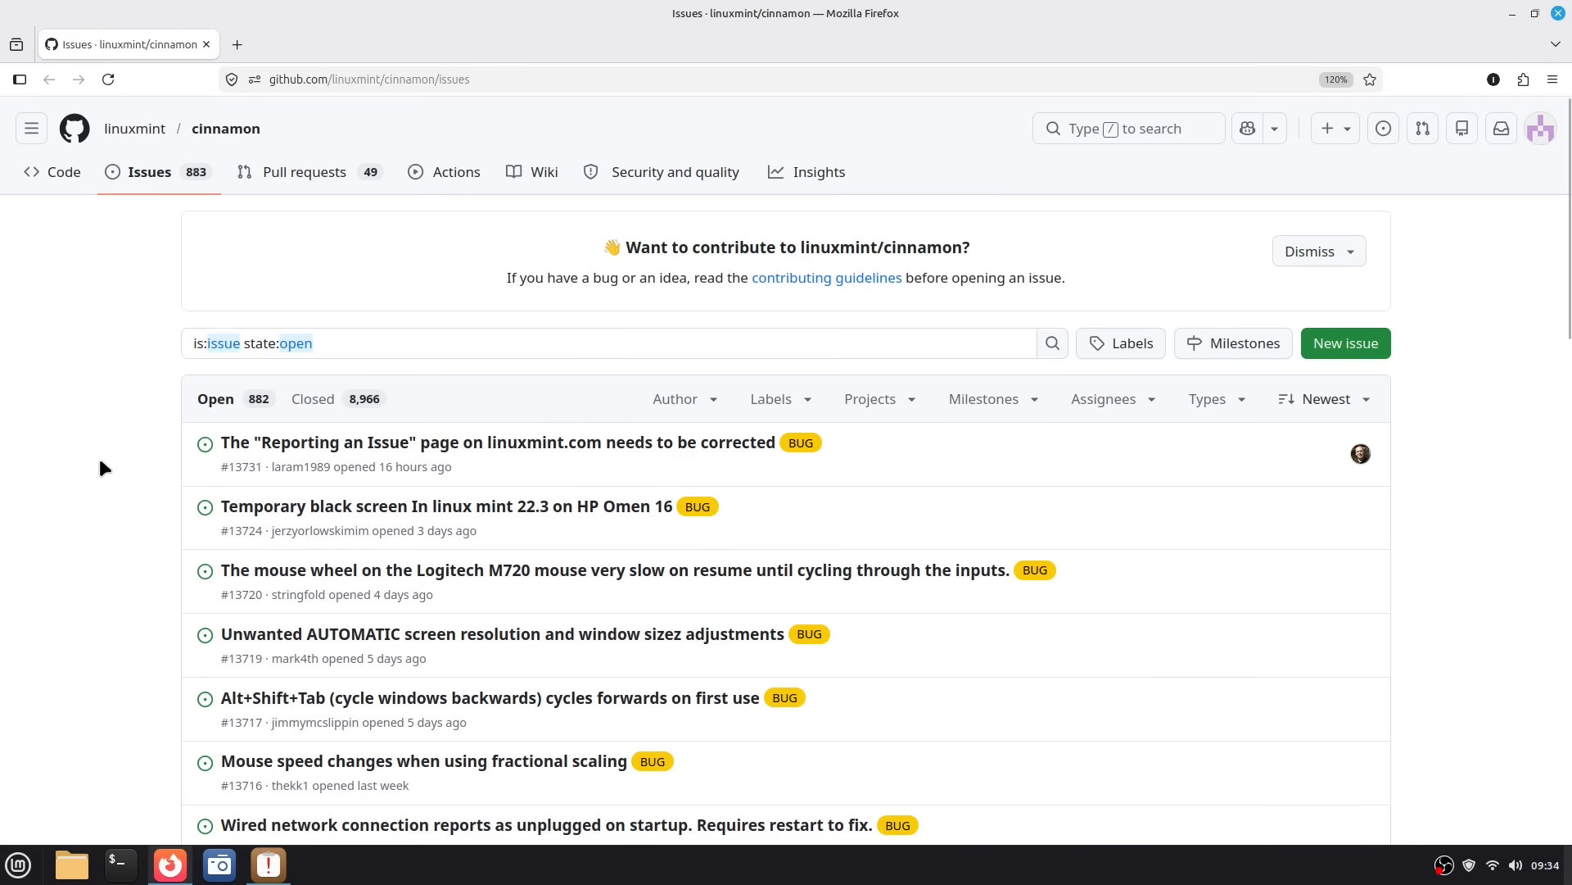
{"action": "scroll", "coordinate": [100, 468], "scroll_direction": "down", "scroll_amount": 5}
{"action": "scroll", "coordinate": [100, 468], "scroll_direction": "up", "scroll_amount": 3}
{"action": "scroll", "coordinate": [100, 467], "scroll_direction": "up", "scroll_amount": 2}
{"action": "left_click", "coordinate": [1362, 354]}
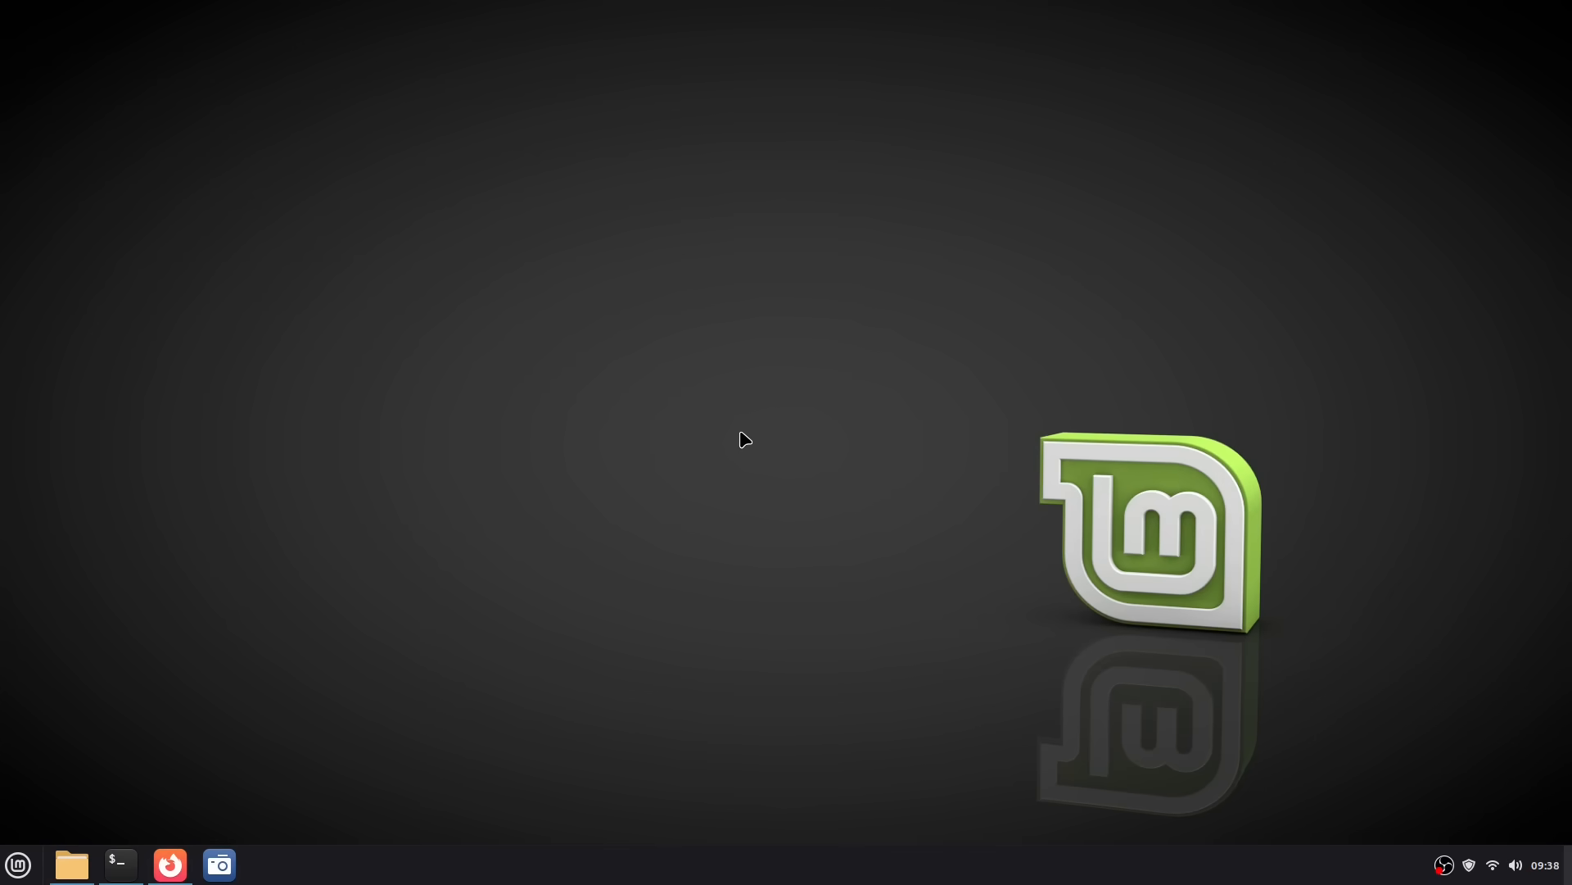
Step: Cycle through the Home, Firefox and terminal windows in the window switcher and bring the terminal to the front
{"action": "key", "text": "alt+Tab"}
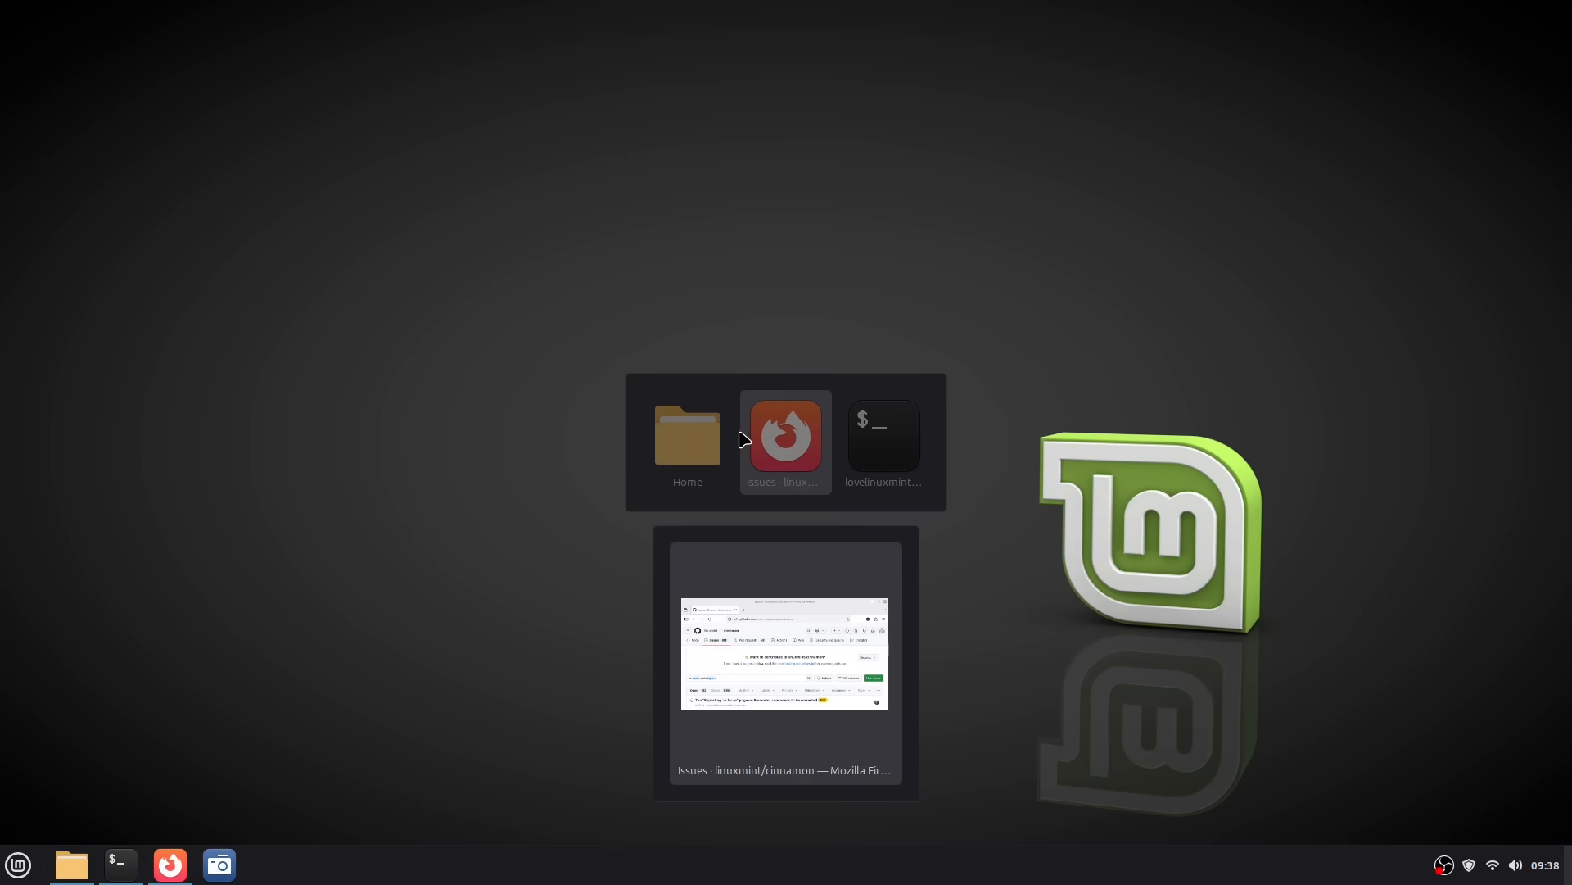
{"action": "key", "text": "alt+Tab"}
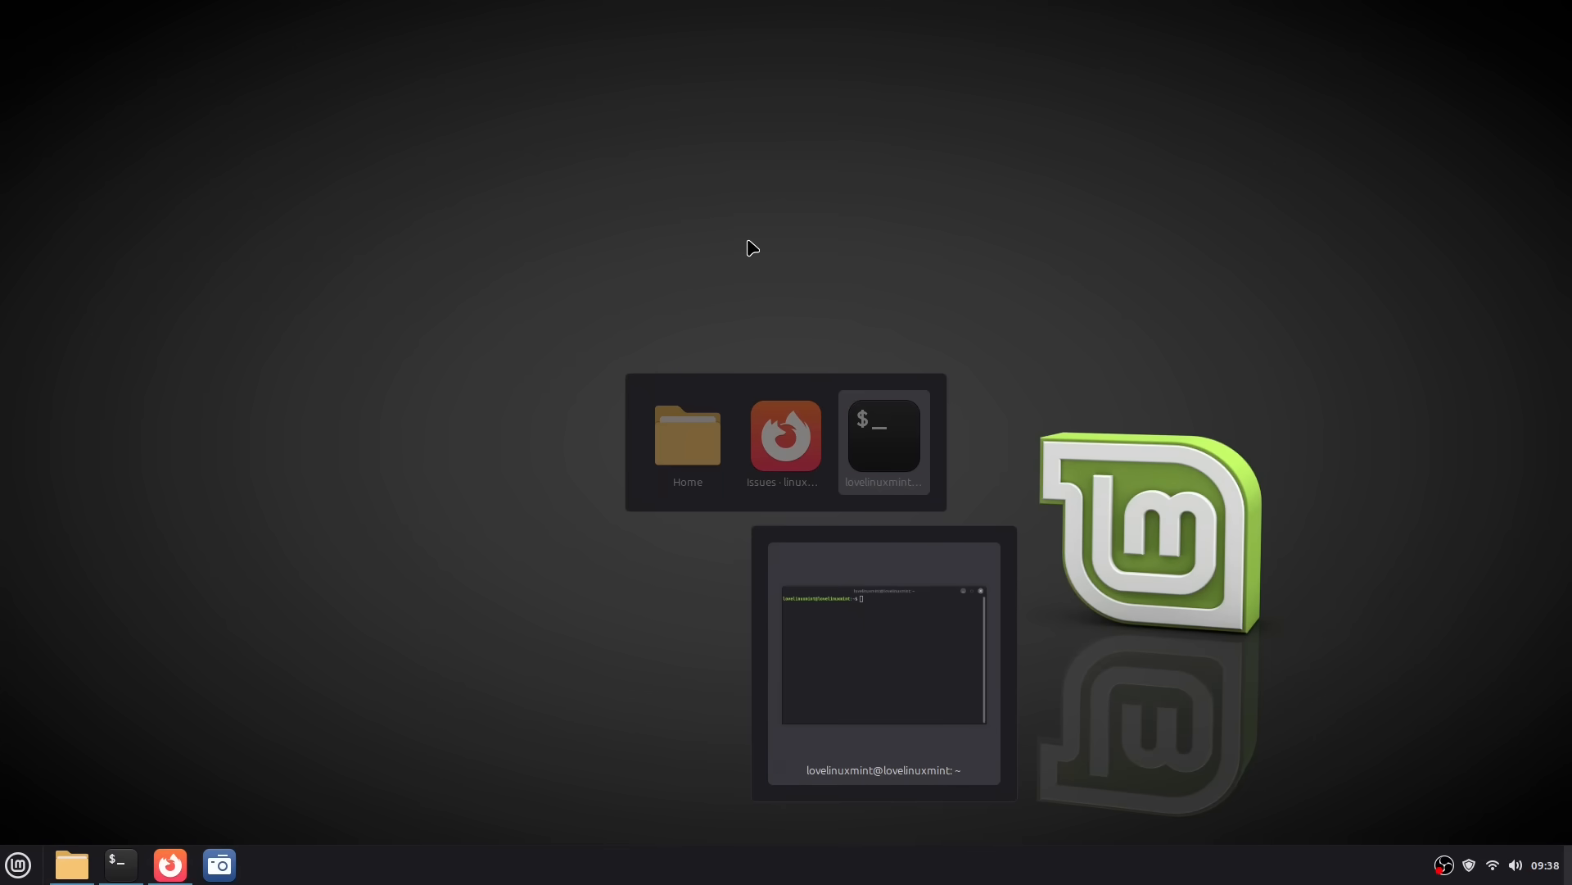
{"action": "key", "text": "alt+Tab"}
{"action": "key", "text": "alt+Tab"}
{"action": "key", "text": "alt+Tab"}
{"action": "key", "text": "alt+Tab"}
{"action": "key", "text": "alt+Tab"}
{"action": "key", "text": "alt+Tab"}
{"action": "key", "text": "alt+Tab"}
{"action": "key", "text": "alt+Tab"}
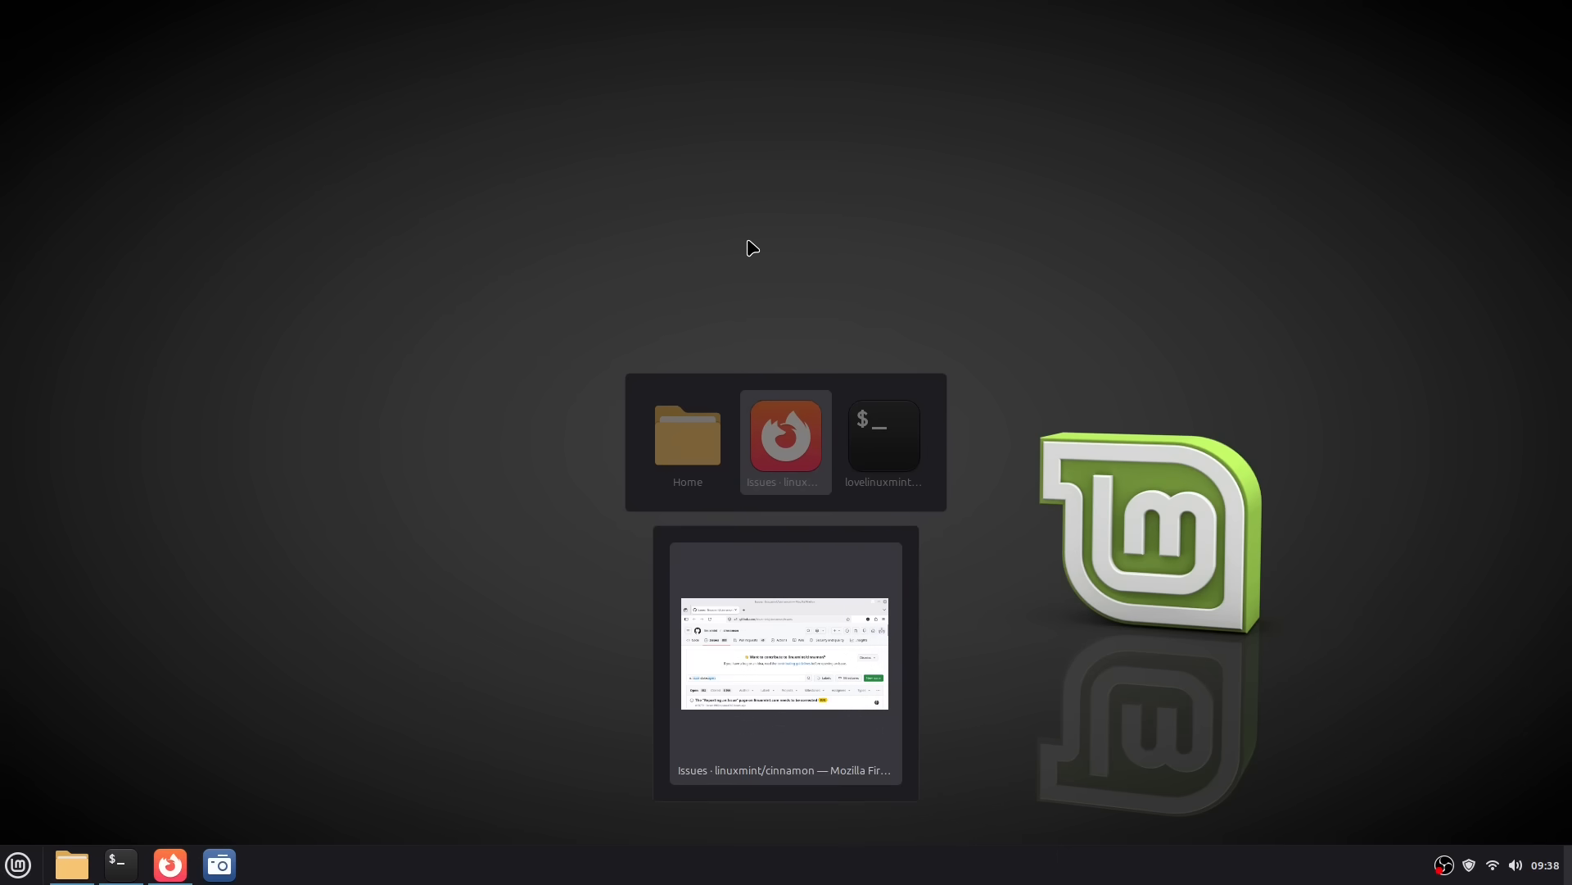
{"action": "key", "text": "alt+Tab"}
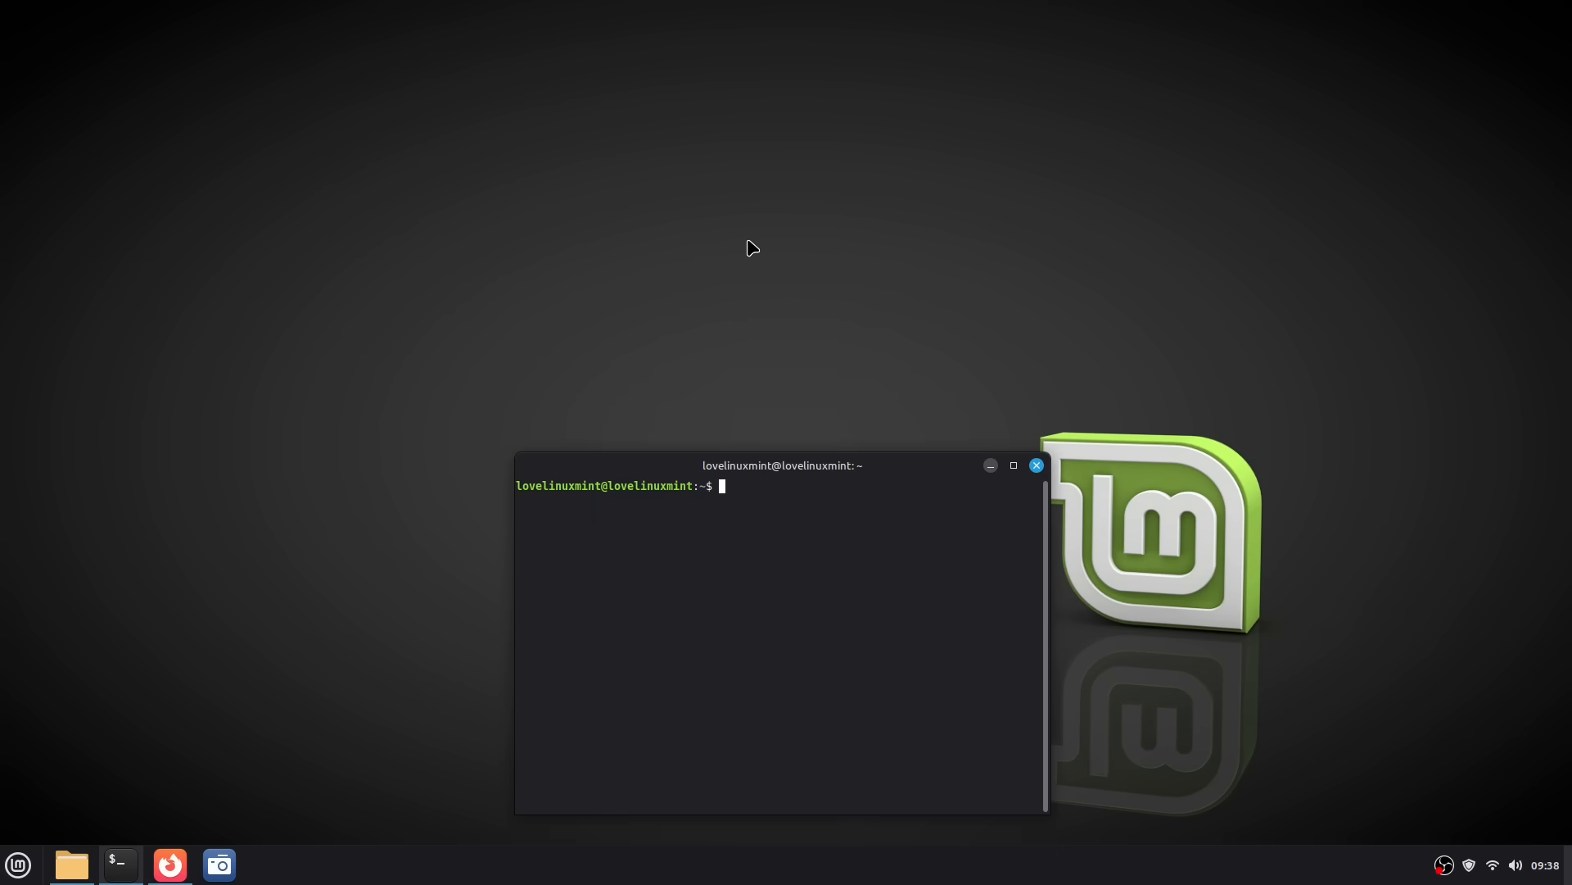
Step: Cycle through the icons and thumbnails of the open windows again, starting from the terminal
{"action": "key", "text": "alt+Tab"}
{"action": "key", "text": "alt+Tab"}
{"action": "key", "text": "alt+Tab"}
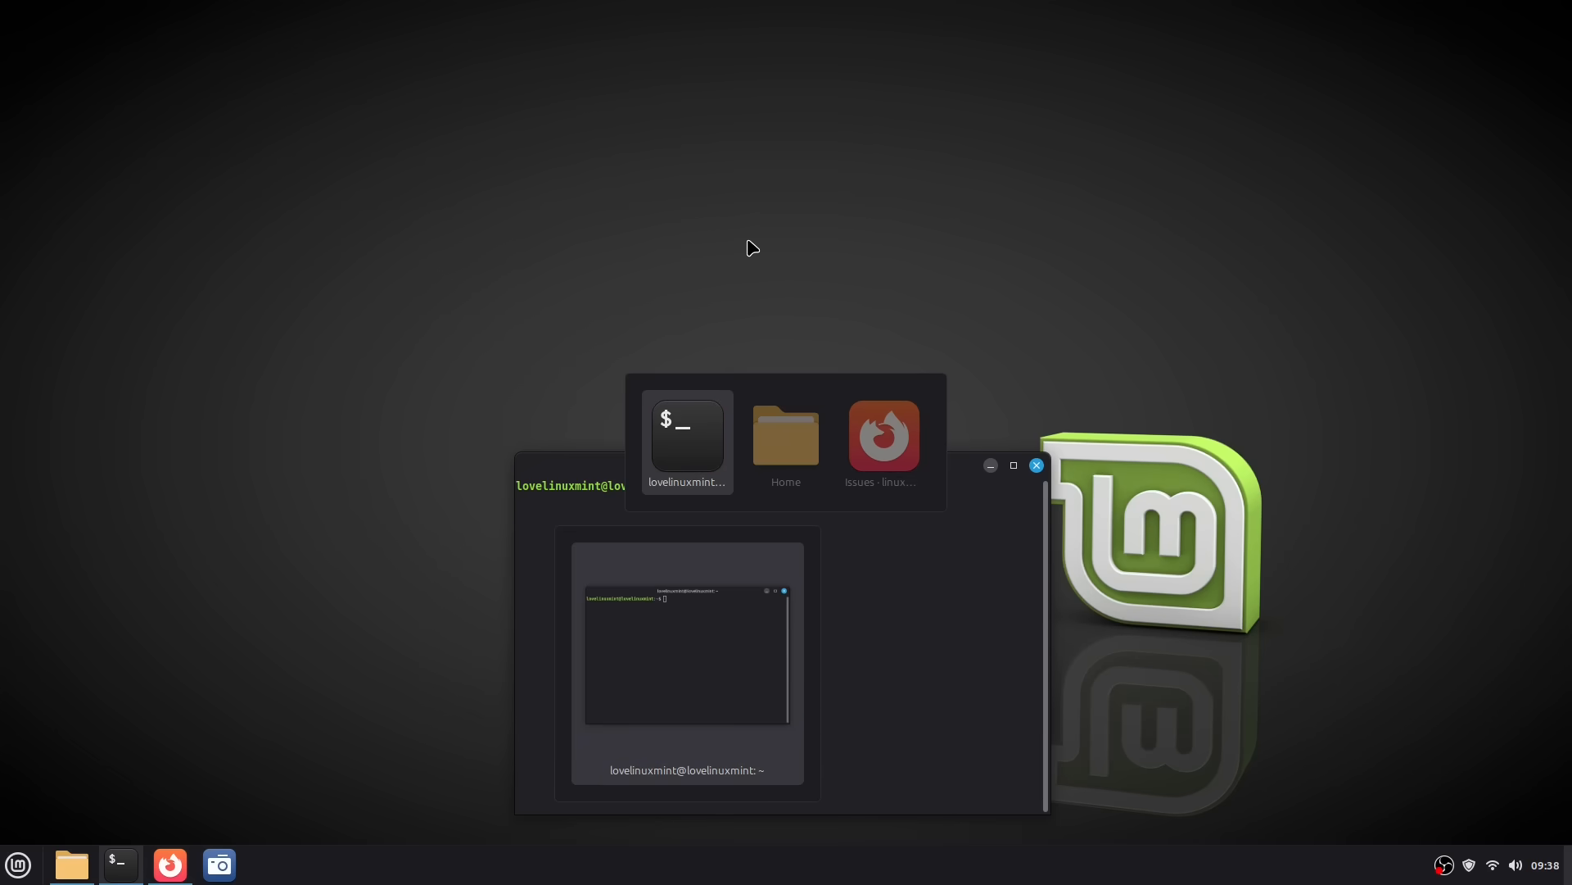
{"action": "key", "text": "alt+Tab"}
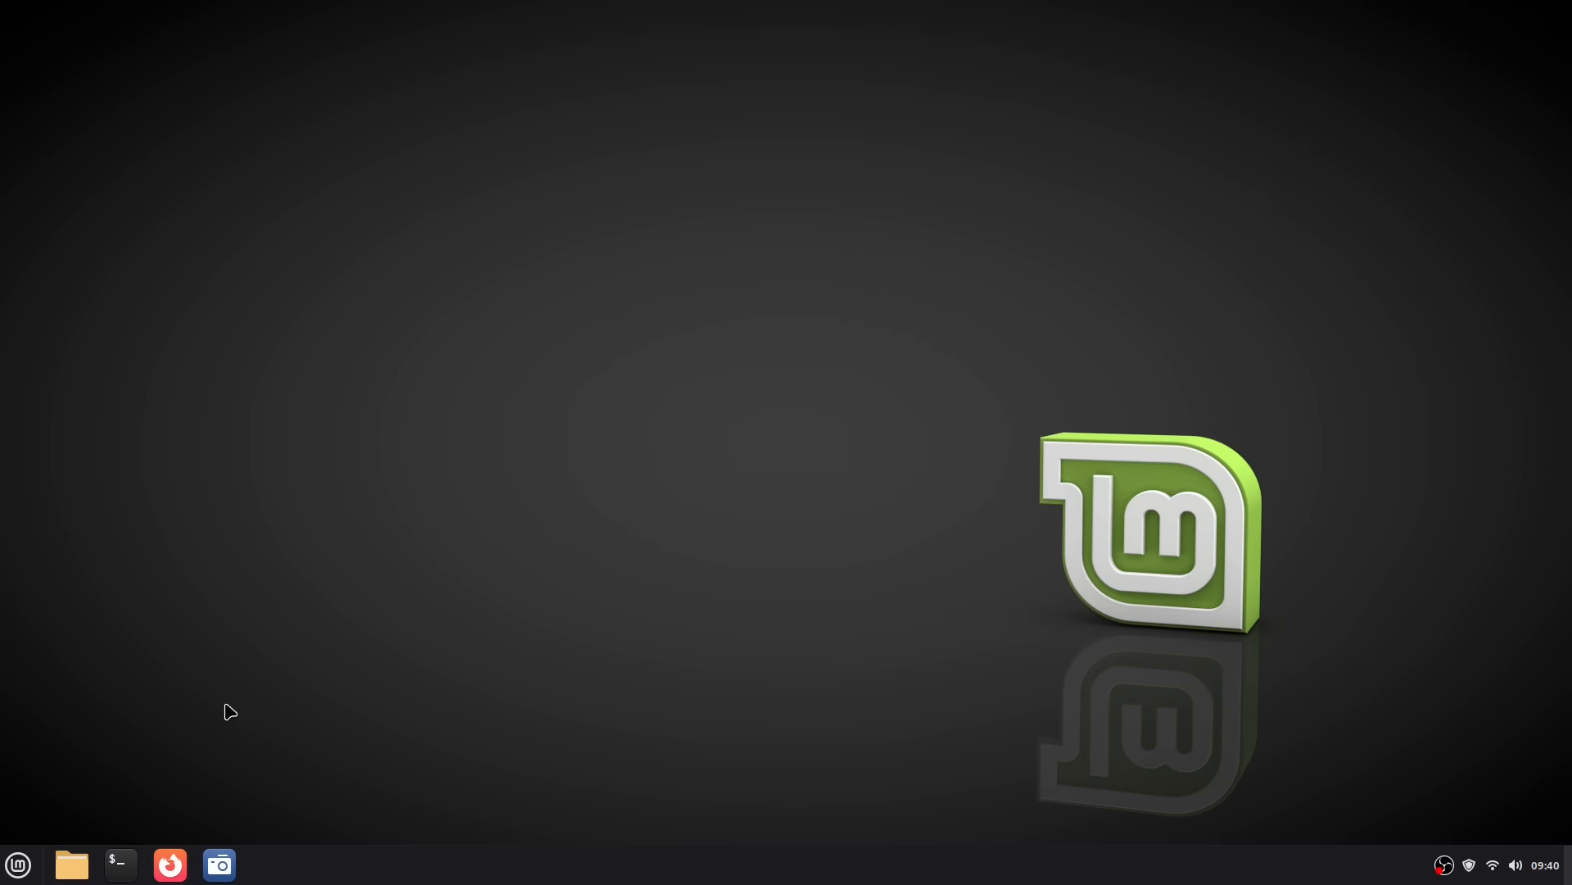
Step: Go to the Alt-Tab options of the Windows settings in System Settings and bring up the switcher style choices
{"action": "left_click", "coordinate": [18, 863]}
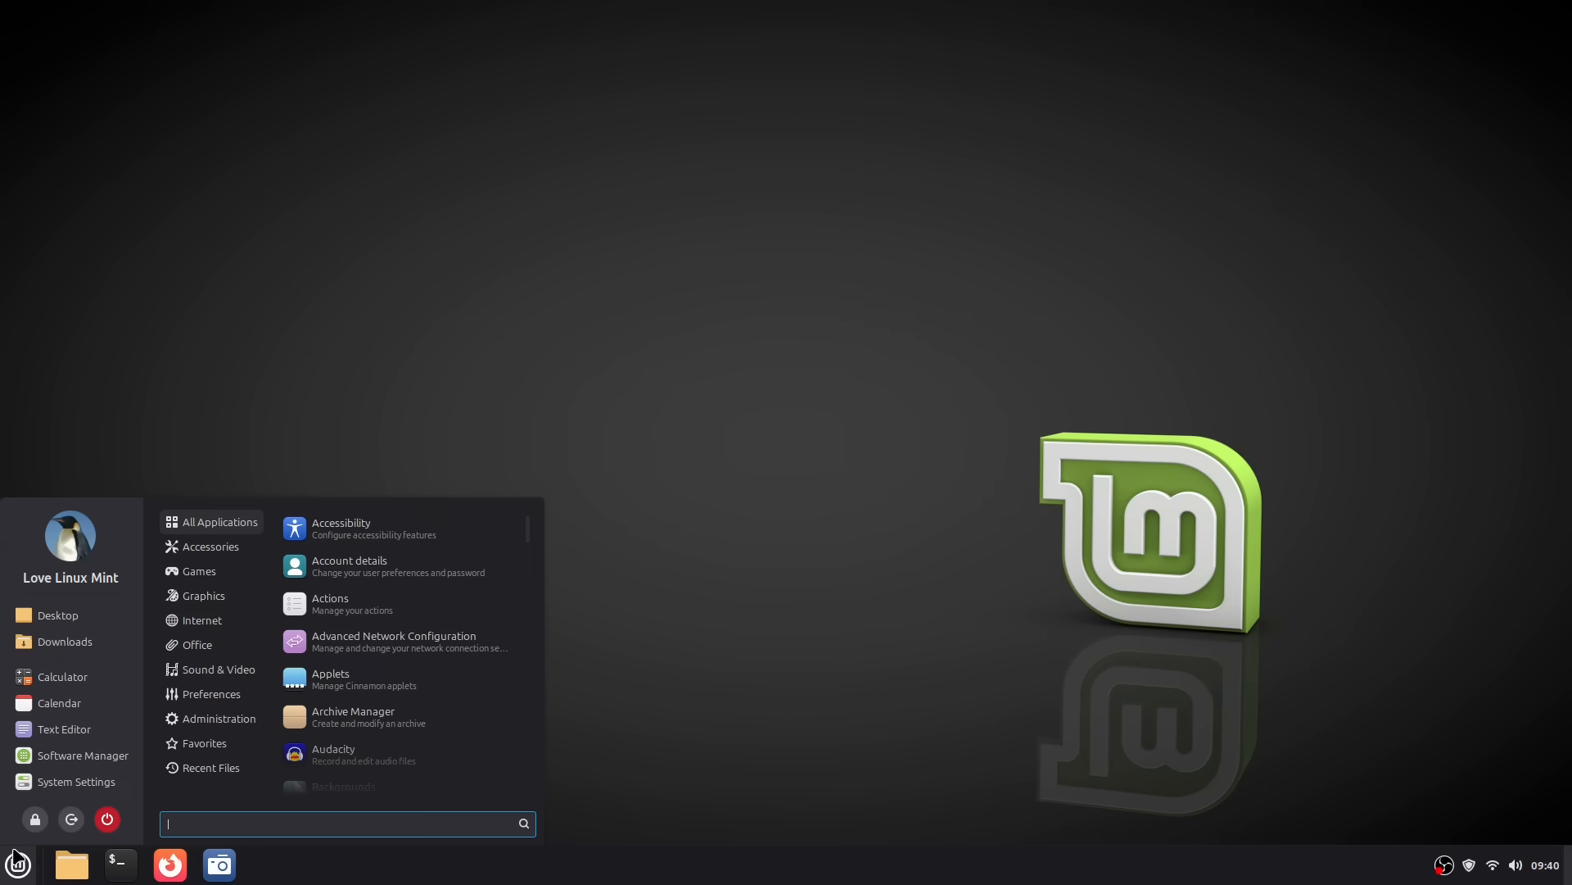
{"action": "left_click", "coordinate": [91, 782]}
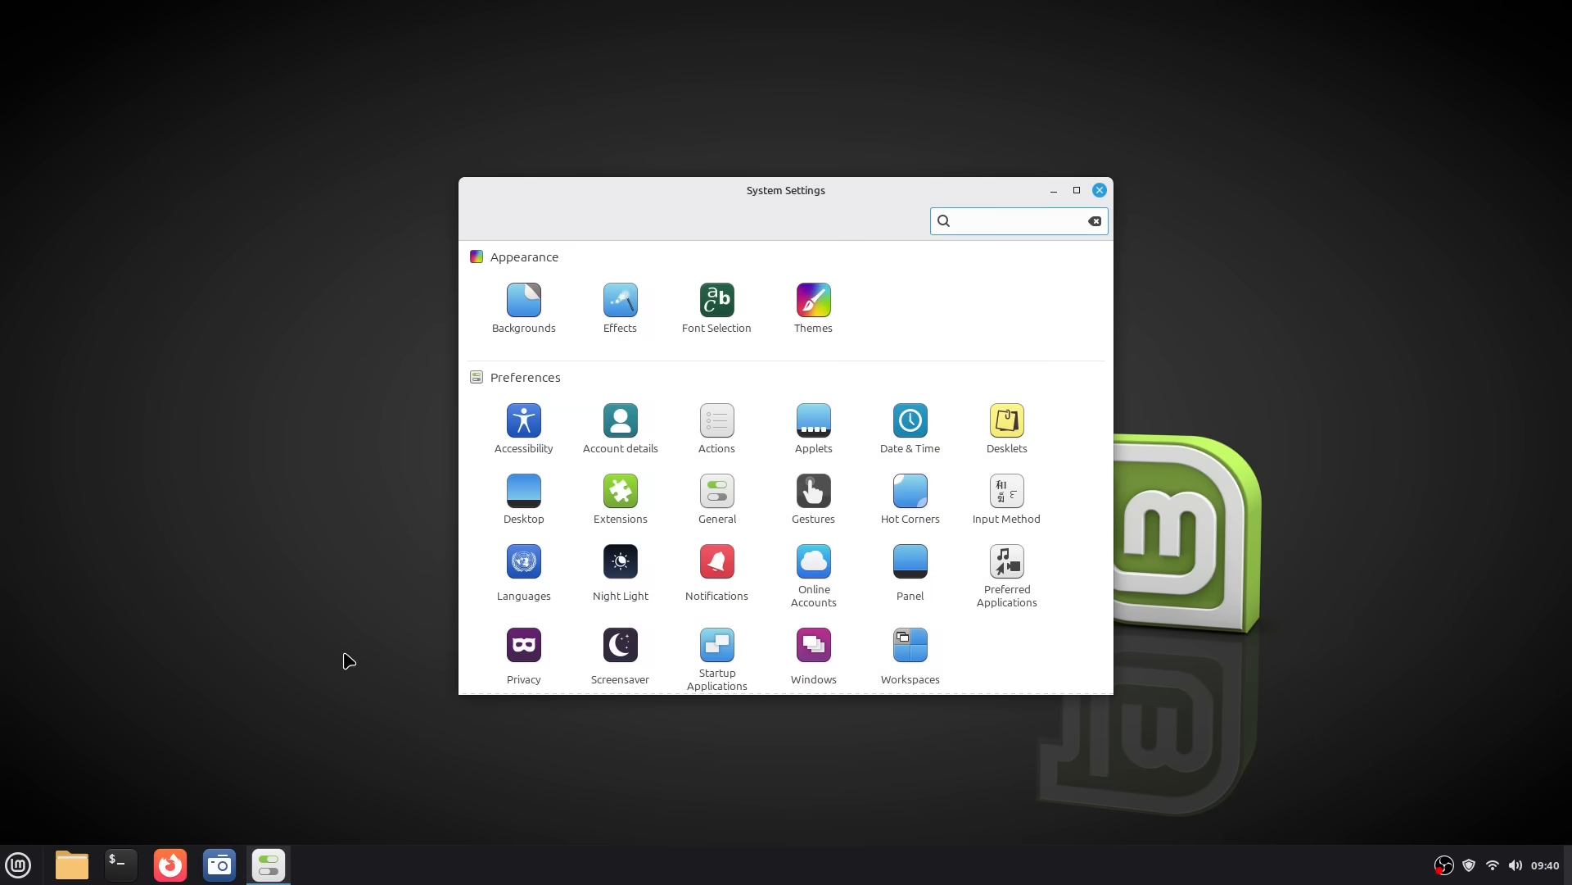
{"action": "scroll", "coordinate": [798, 442], "scroll_direction": "down", "scroll_amount": 3}
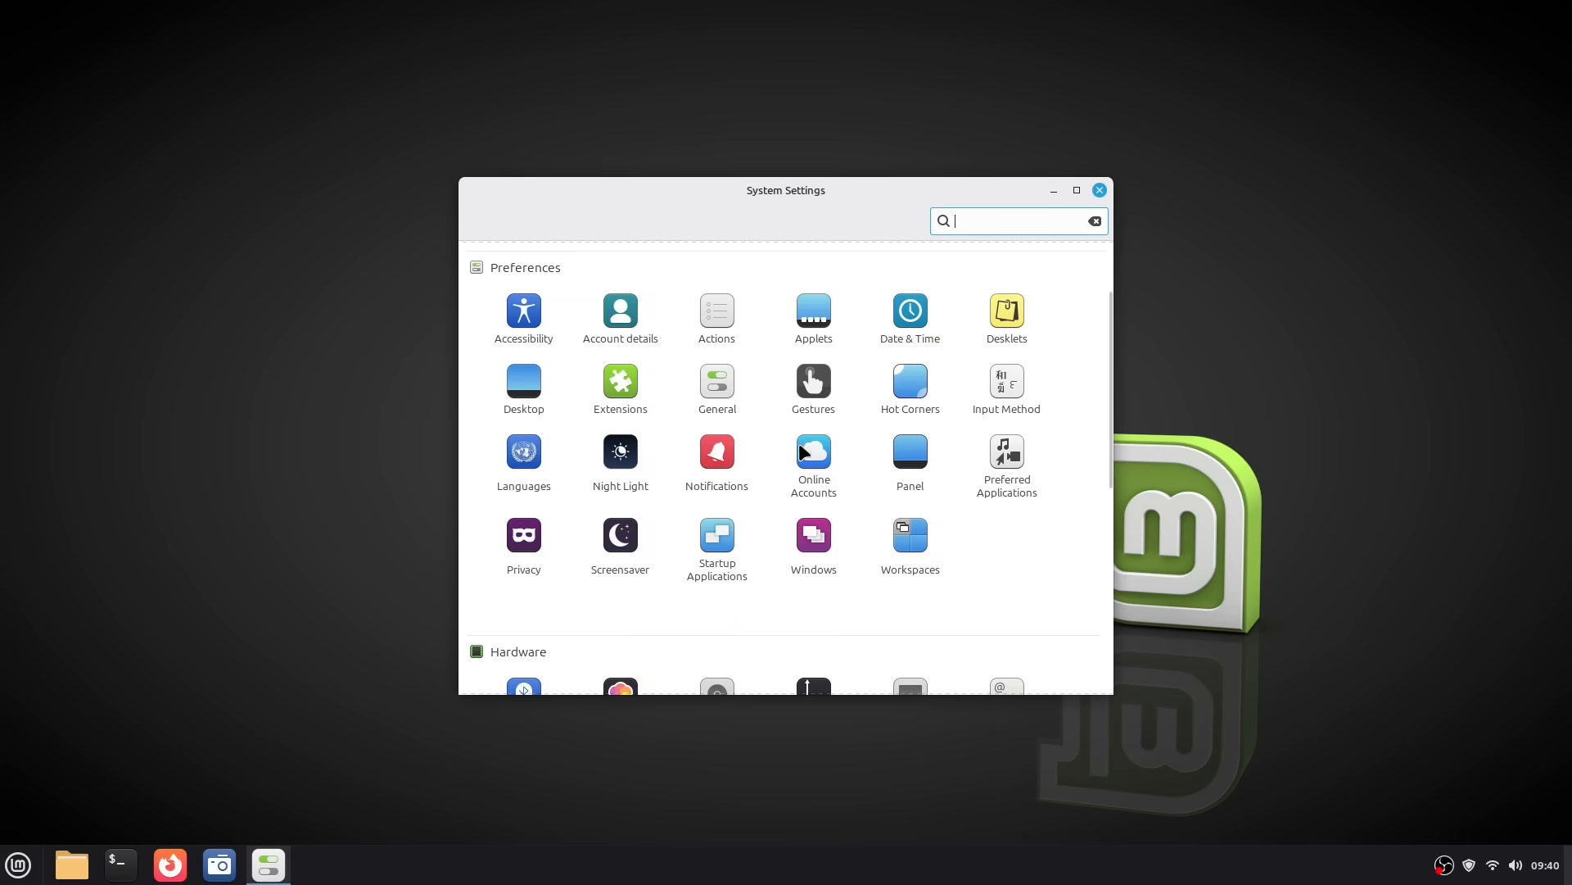
{"action": "left_click", "coordinate": [823, 544]}
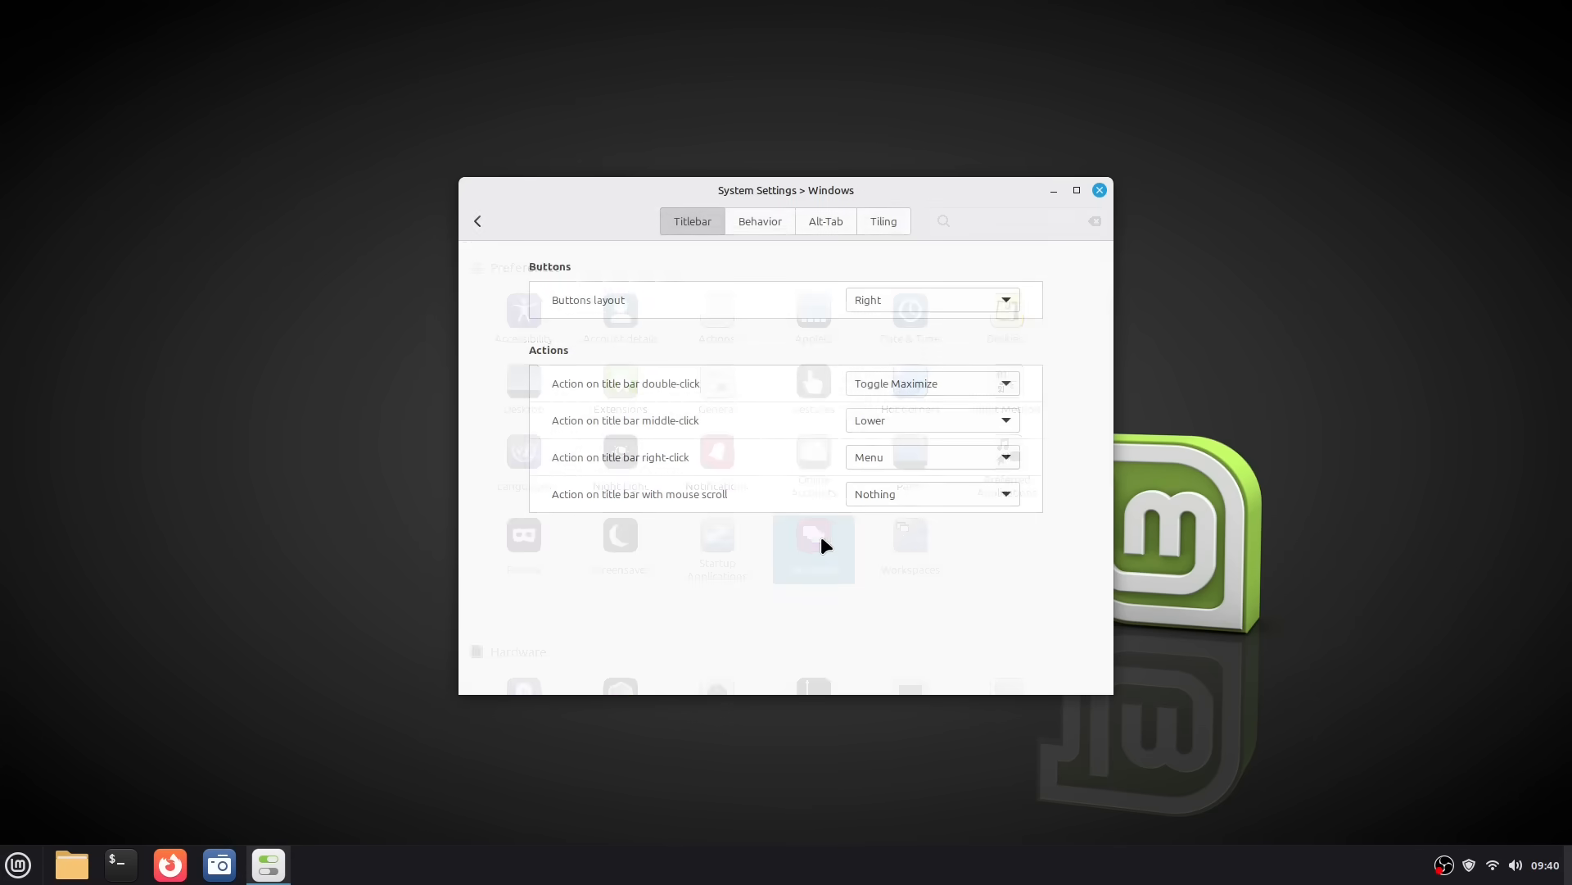
{"action": "left_click", "coordinate": [838, 220]}
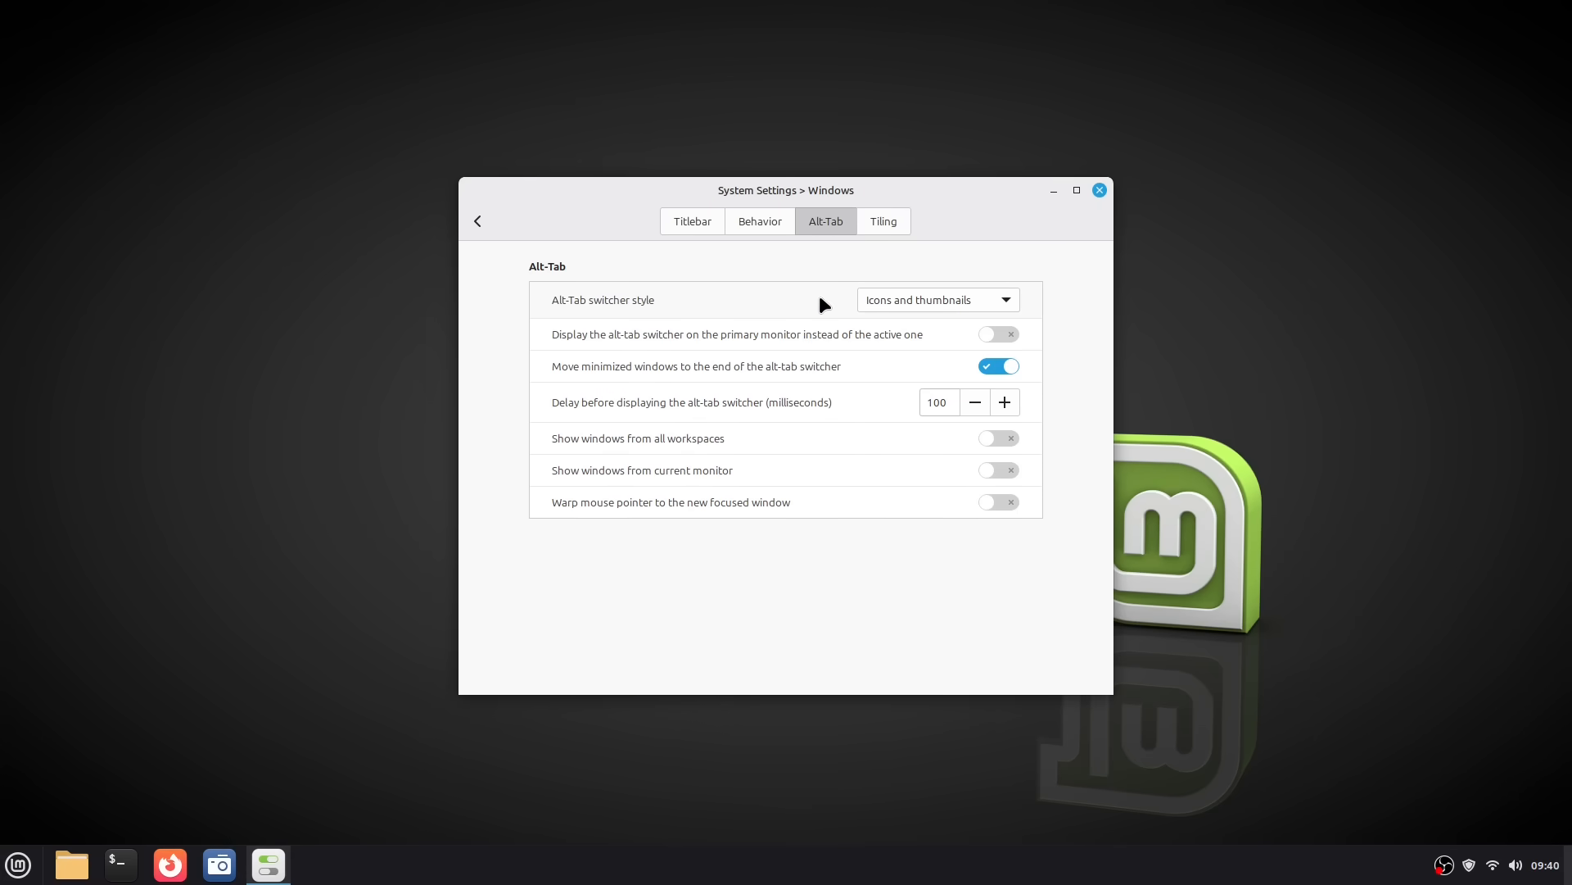
{"action": "left_click", "coordinate": [1007, 302]}
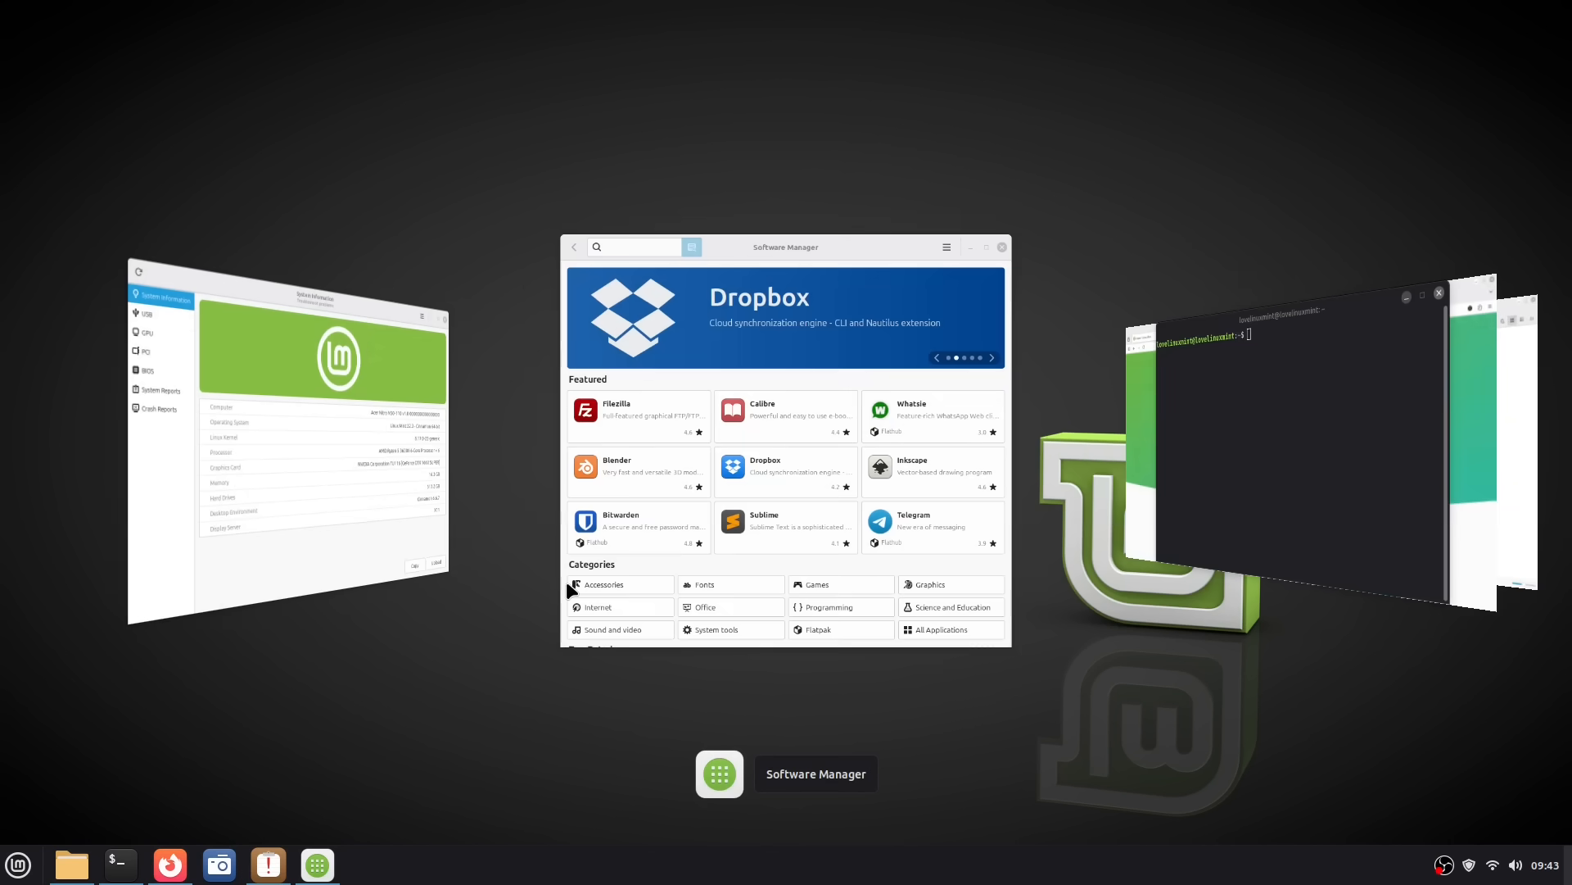
Step: Try the 3D switcher with windows fanned out on both sides by cycling repeatedly through all open windows
{"action": "key", "text": "alt+Tab"}
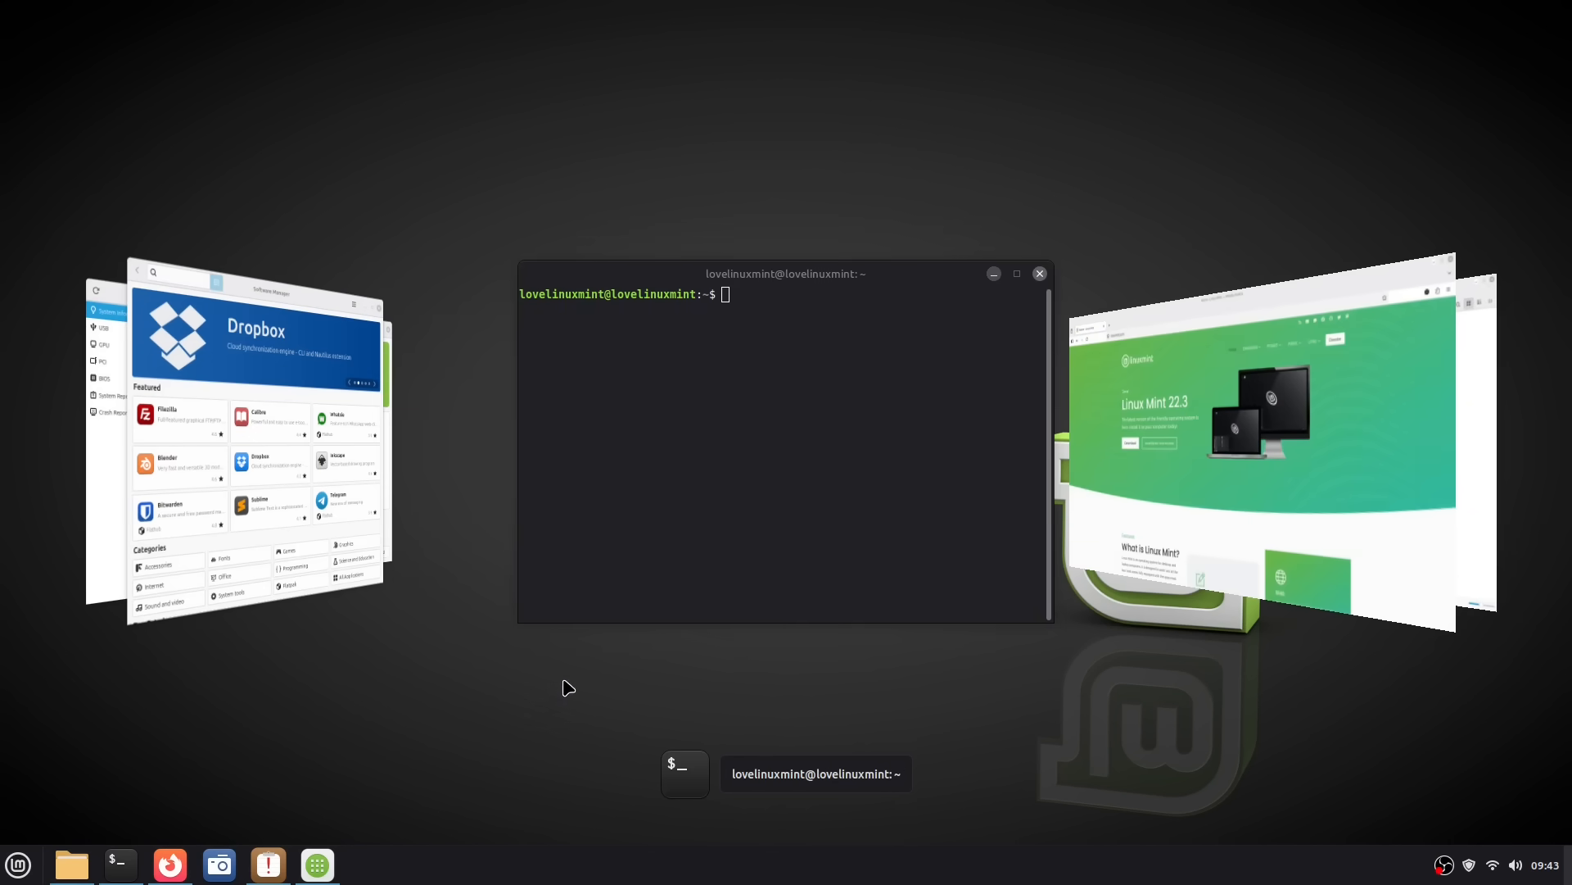
{"action": "key", "text": "alt+Tab"}
{"action": "key", "text": "alt+Tab"}
{"action": "key", "text": "alt+Tab"}
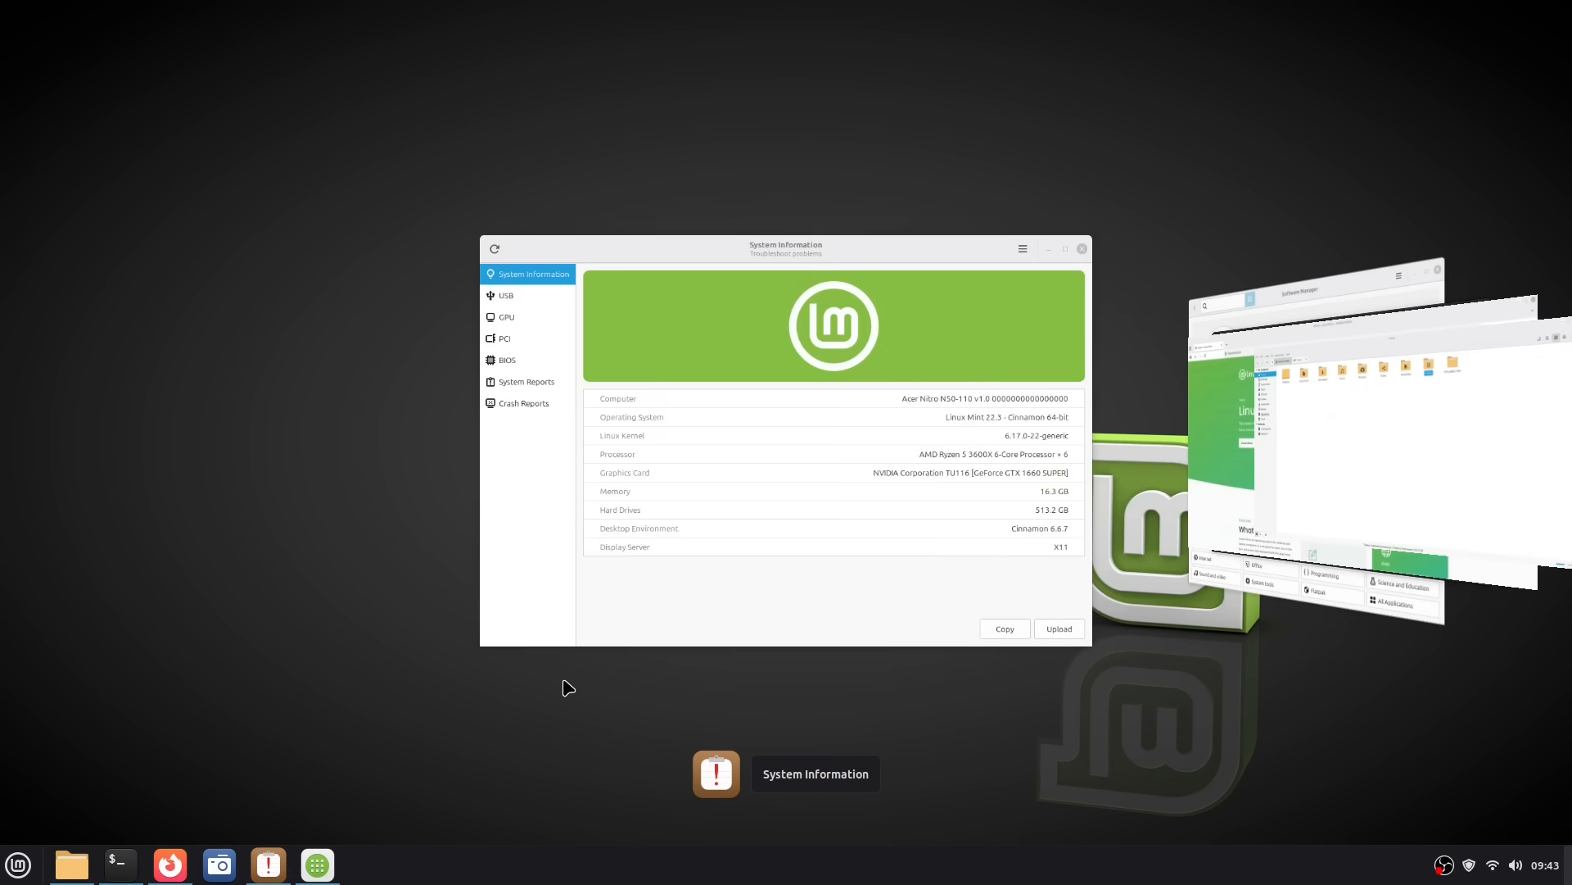
{"action": "key", "text": "alt+Tab"}
{"action": "key", "text": "alt+Tab"}
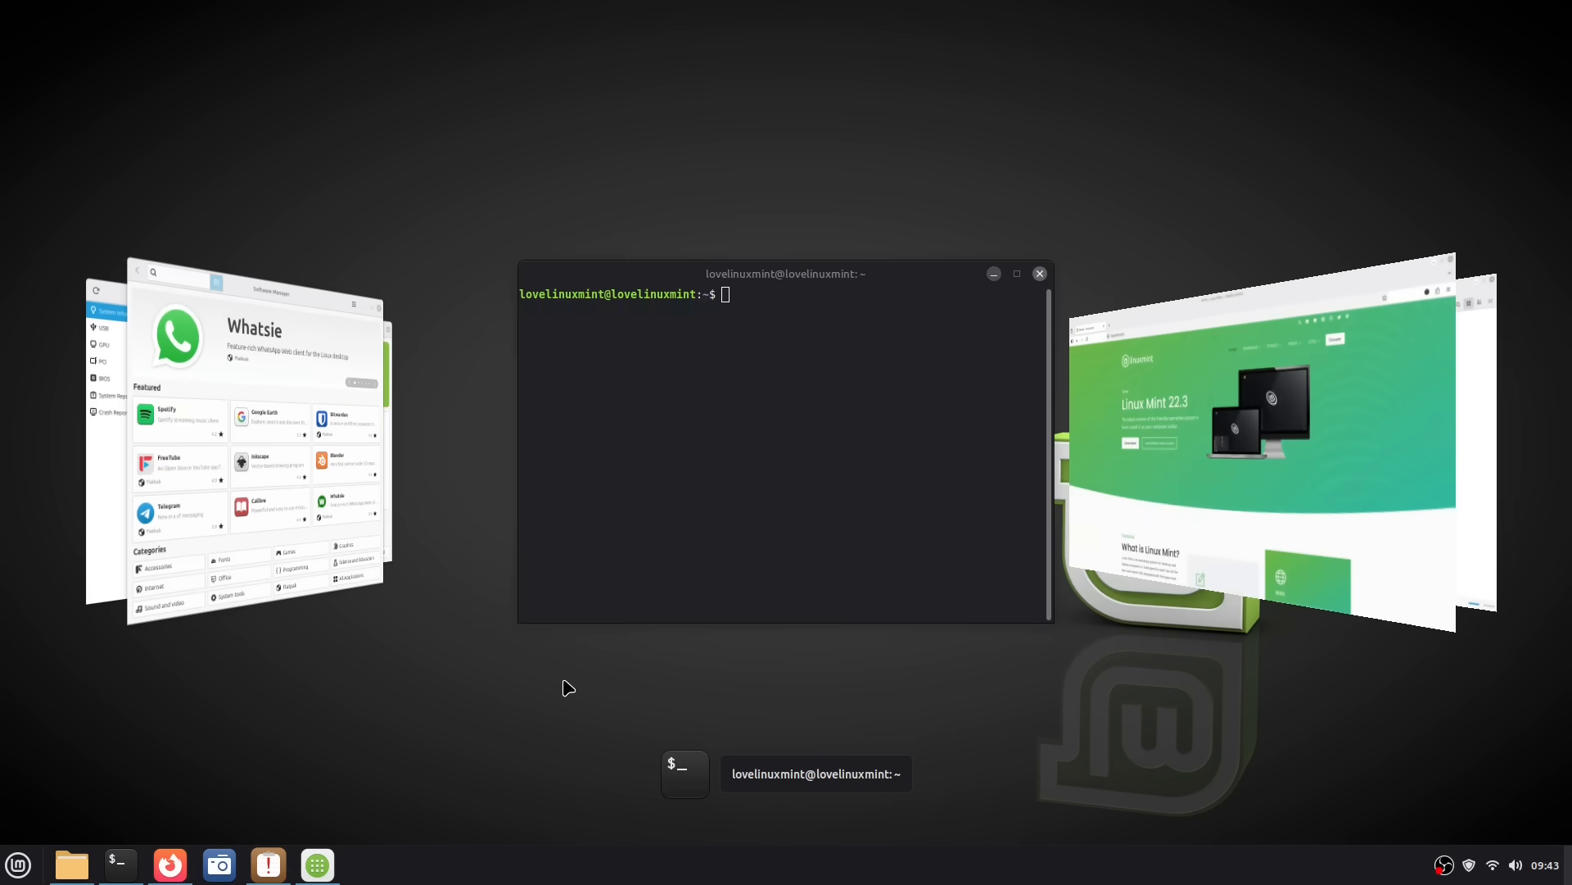
{"action": "key", "text": "alt+Tab"}
{"action": "key", "text": "alt+Tab"}
{"action": "key", "text": "alt+Tab"}
{"action": "key", "text": "alt+Tab"}
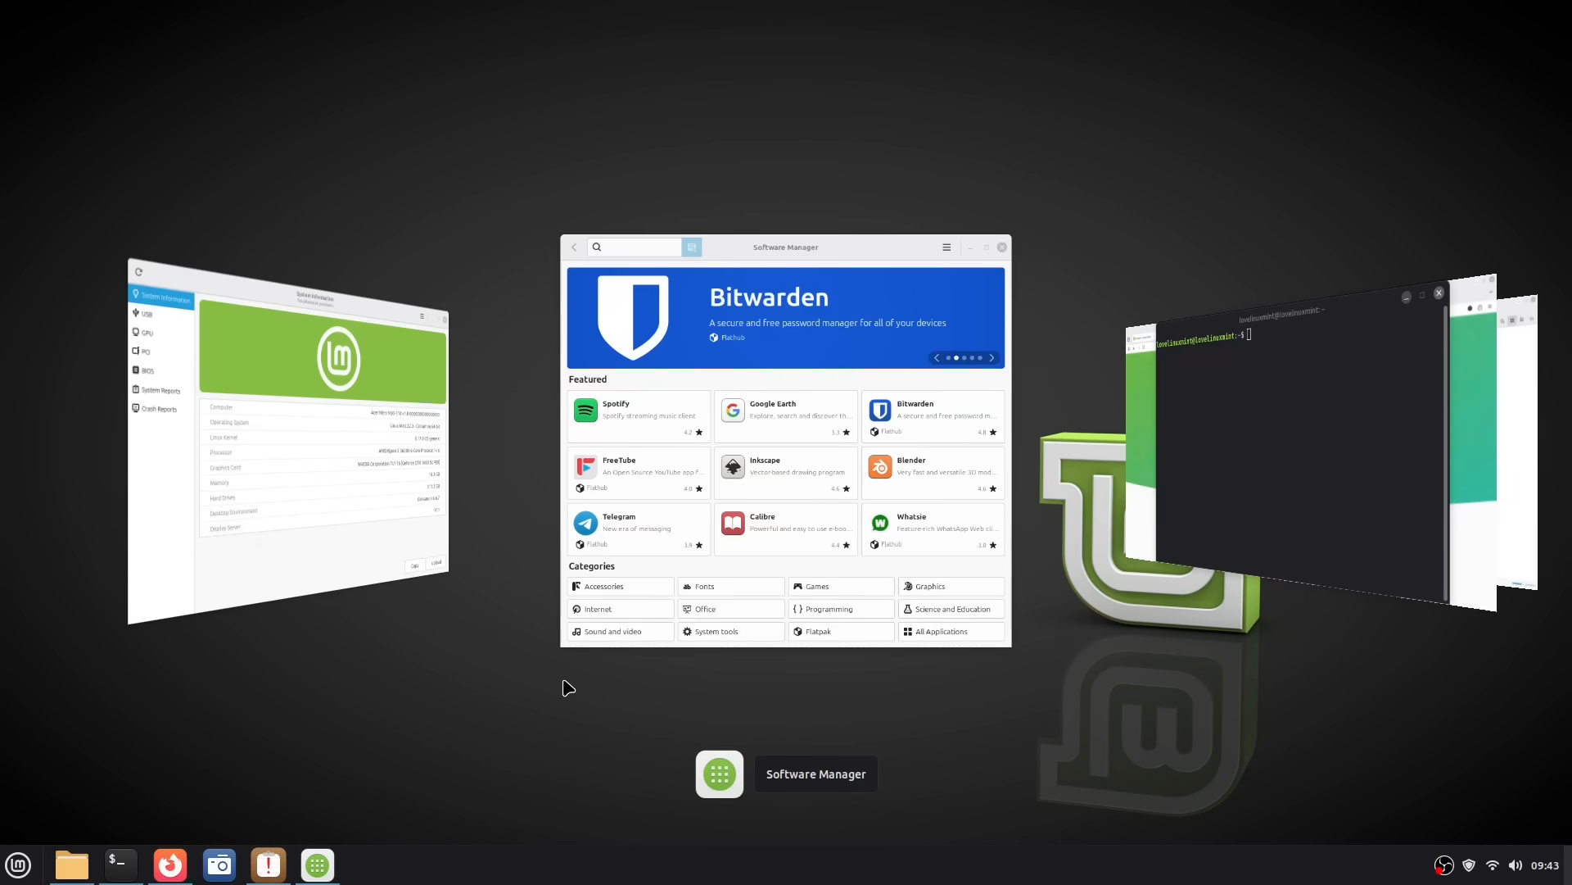
{"action": "key", "text": "alt+Tab"}
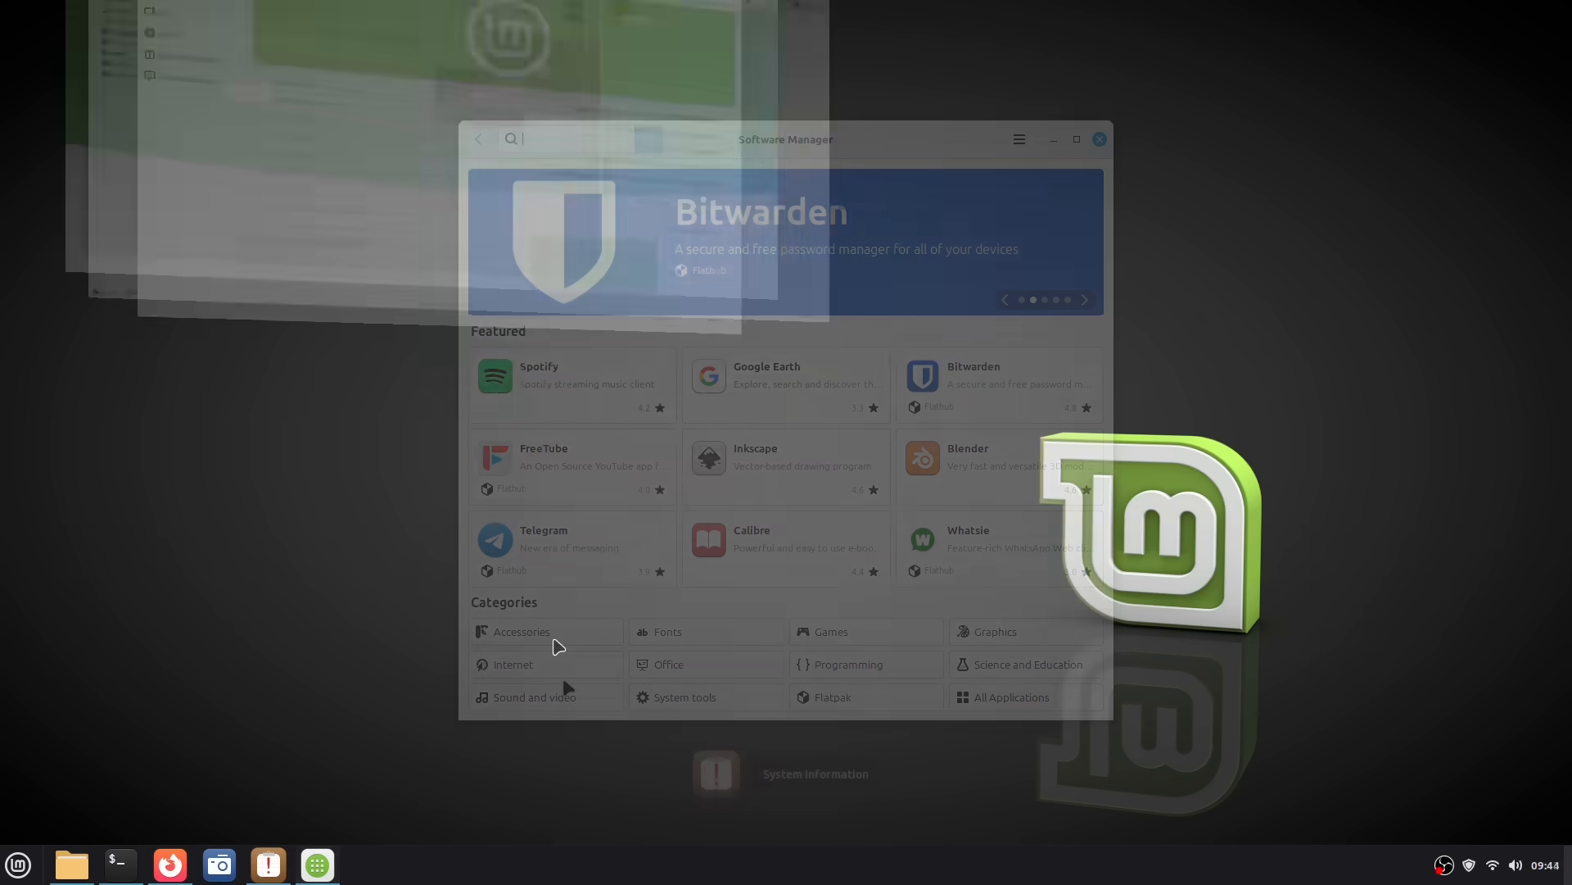
Step: Cycle through the windows in the receding 3D stack switcher and bring Firefox with the Linux Mint homepage to the front
{"action": "key", "text": "alt+Tab"}
{"action": "key", "text": "alt+Tab"}
{"action": "key", "text": "alt+Tab"}
{"action": "key", "text": "alt+Tab"}
{"action": "key", "text": "alt+Tab"}
{"action": "key", "text": "alt+Tab"}
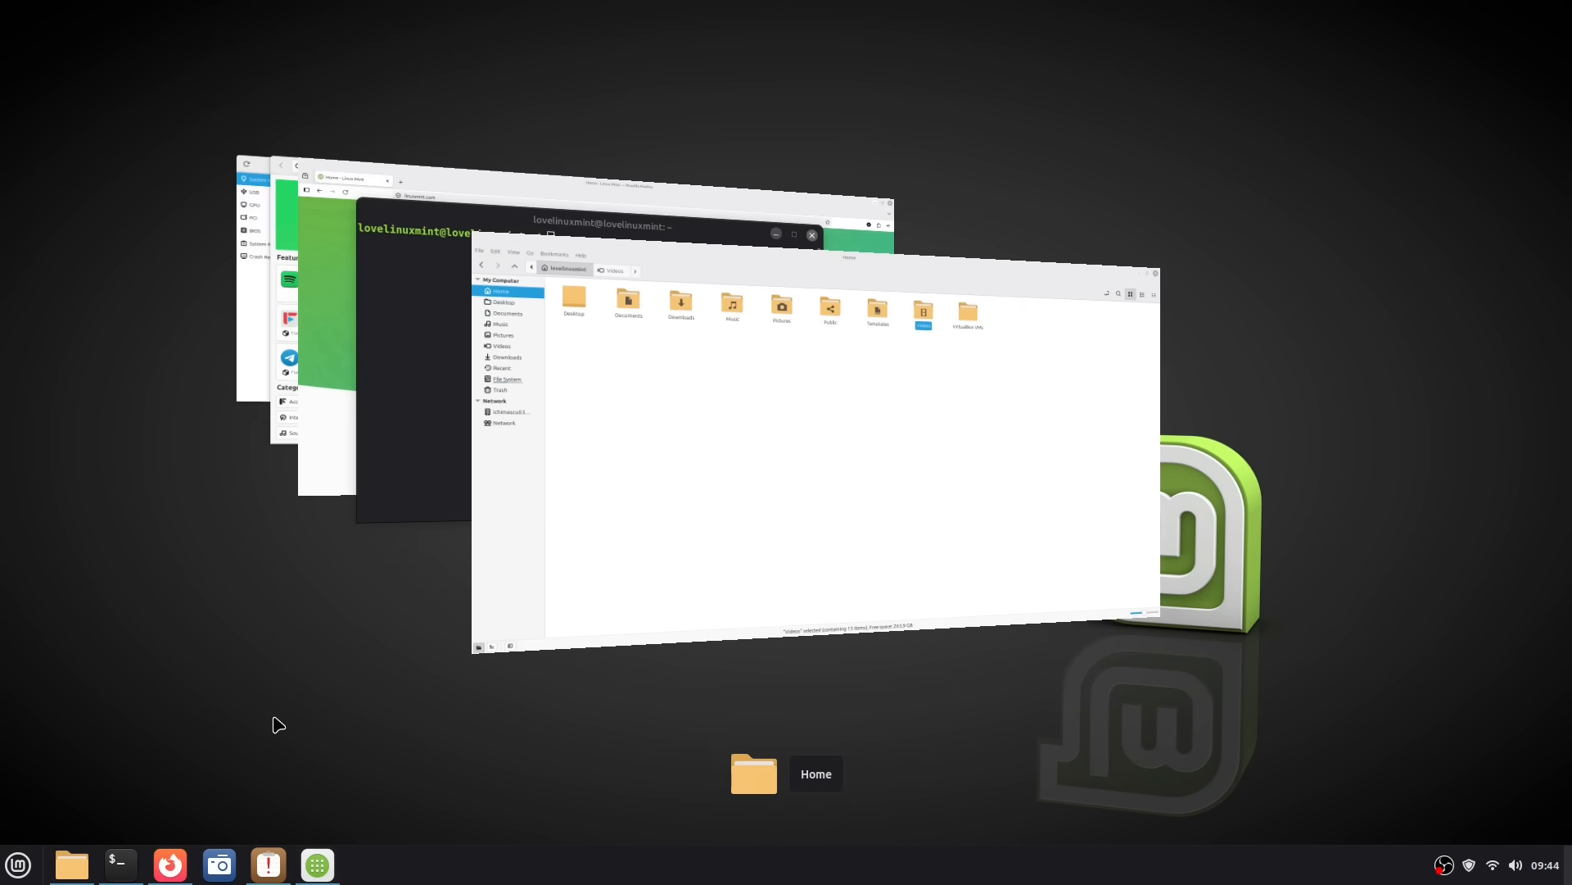
{"action": "key", "text": "alt+Tab"}
{"action": "key", "text": "alt+Tab"}
{"action": "key", "text": "alt+Tab"}
{"action": "key", "text": "alt+Tab"}
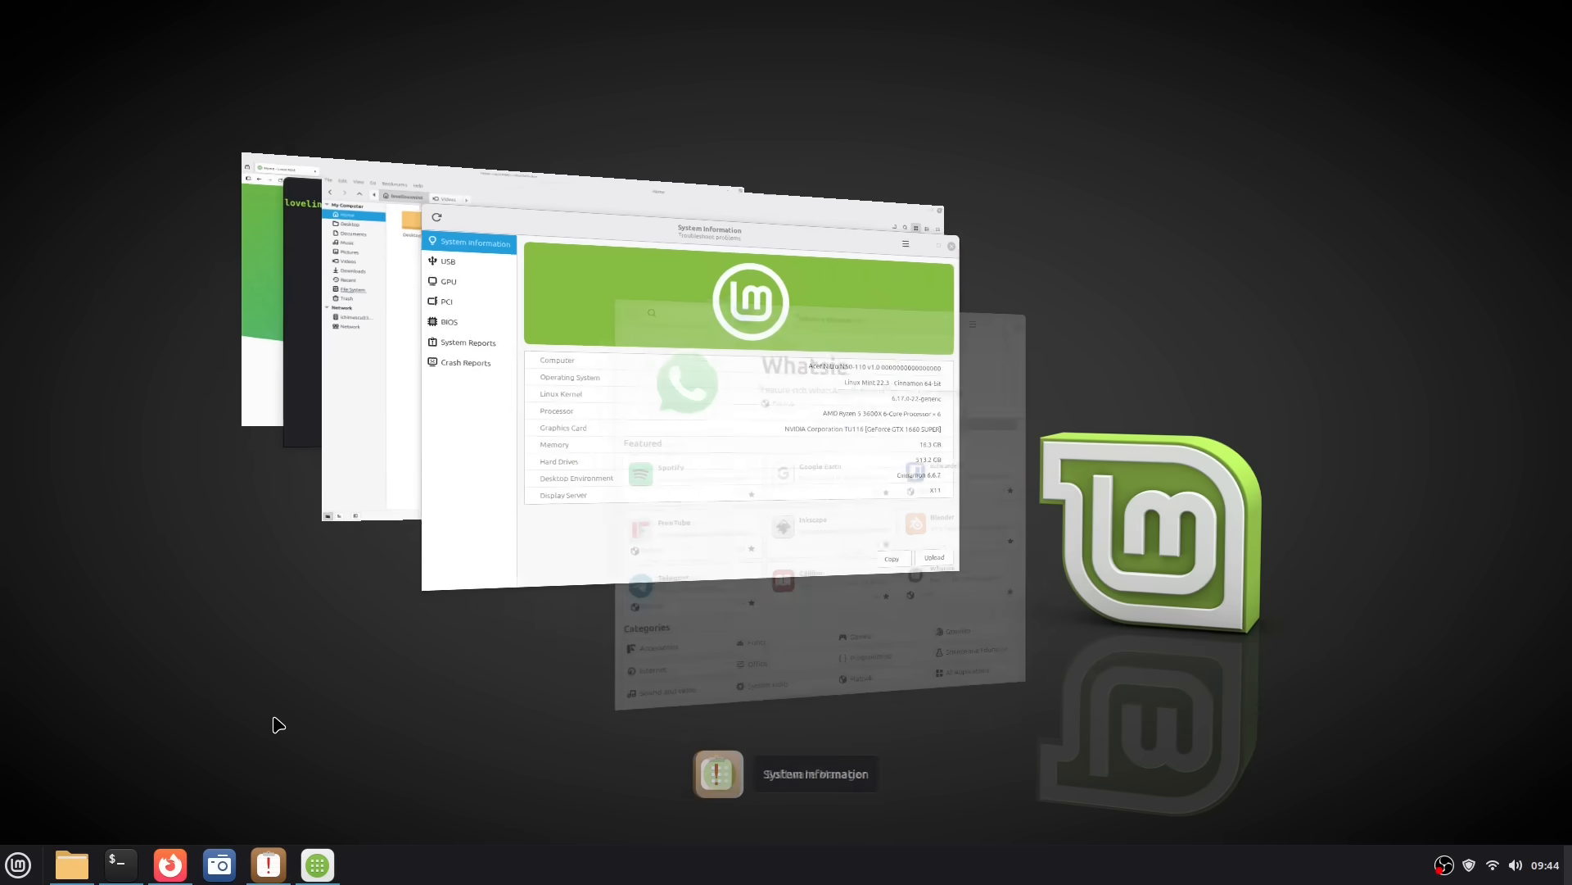
{"action": "key", "text": "alt+Tab"}
{"action": "key", "text": "alt+Tab"}
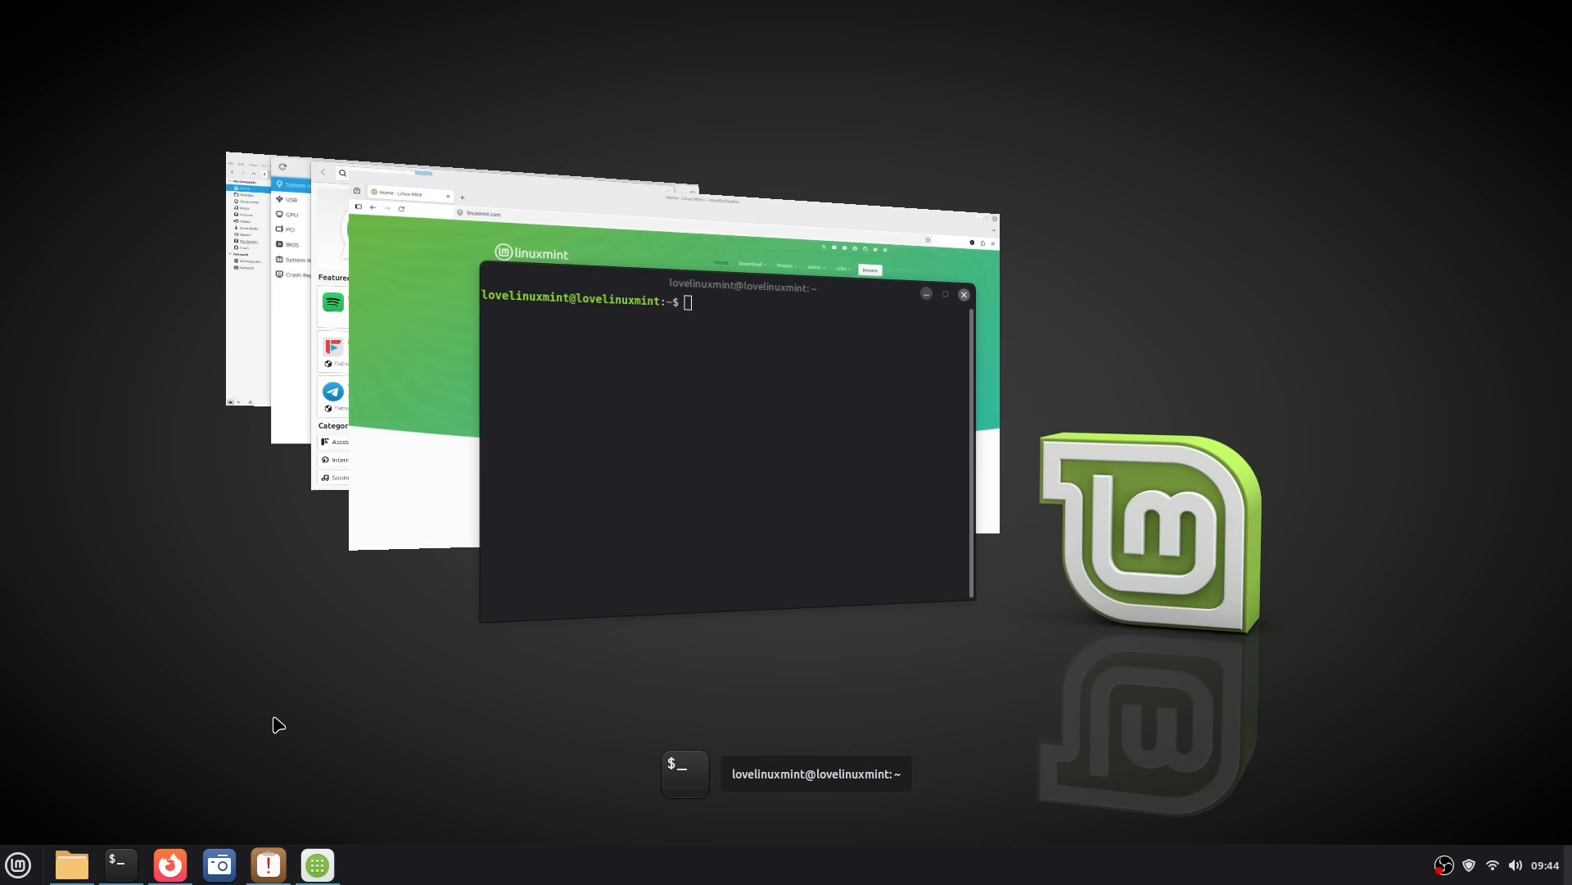
{"action": "key", "text": "alt+Tab"}
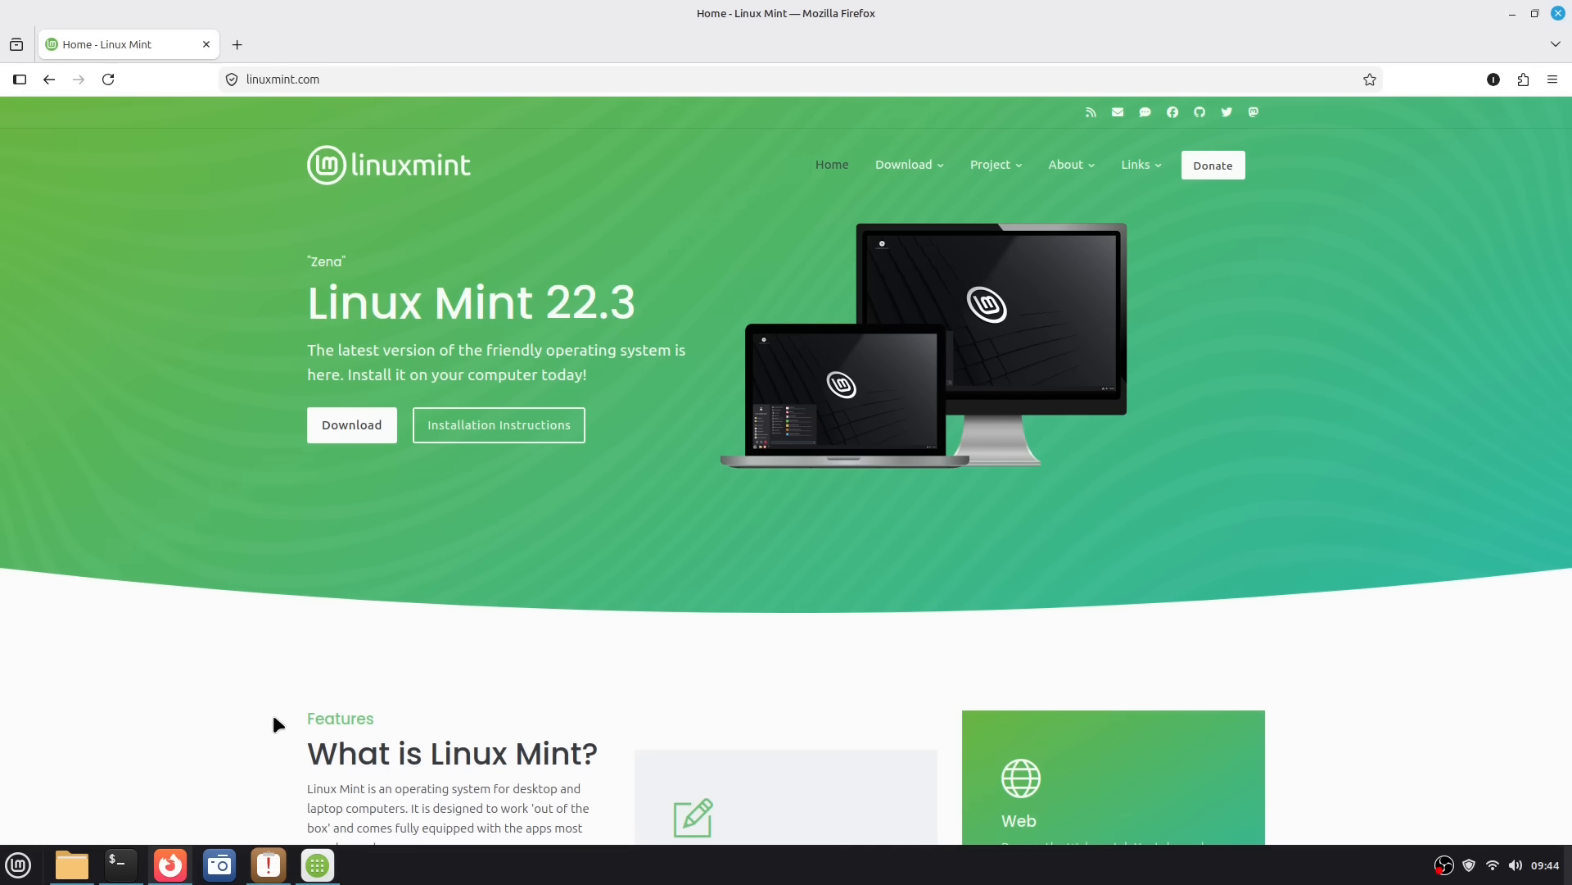
Step: Cycle repeatedly through the open windows in the receding 3D stack switcher, starting from the Firefox window
{"action": "key", "text": "alt+Tab"}
{"action": "key", "text": "alt+Tab"}
{"action": "key", "text": "alt+Tab"}
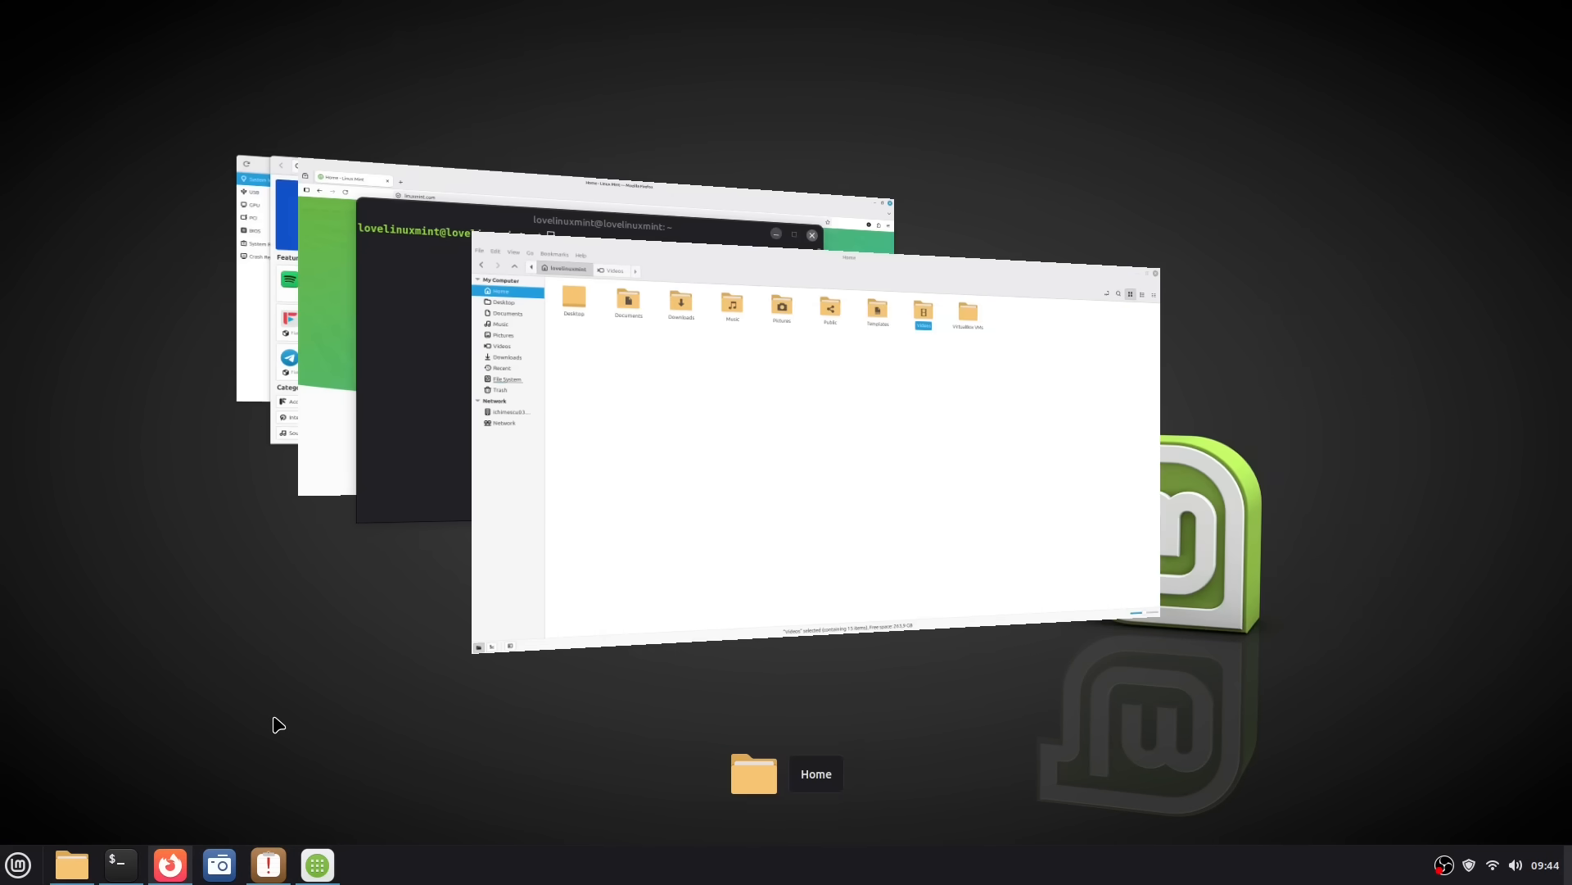
{"action": "key", "text": "alt+Tab"}
{"action": "key", "text": "alt+Tab"}
{"action": "key", "text": "alt+Tab"}
{"action": "key", "text": "alt+Tab"}
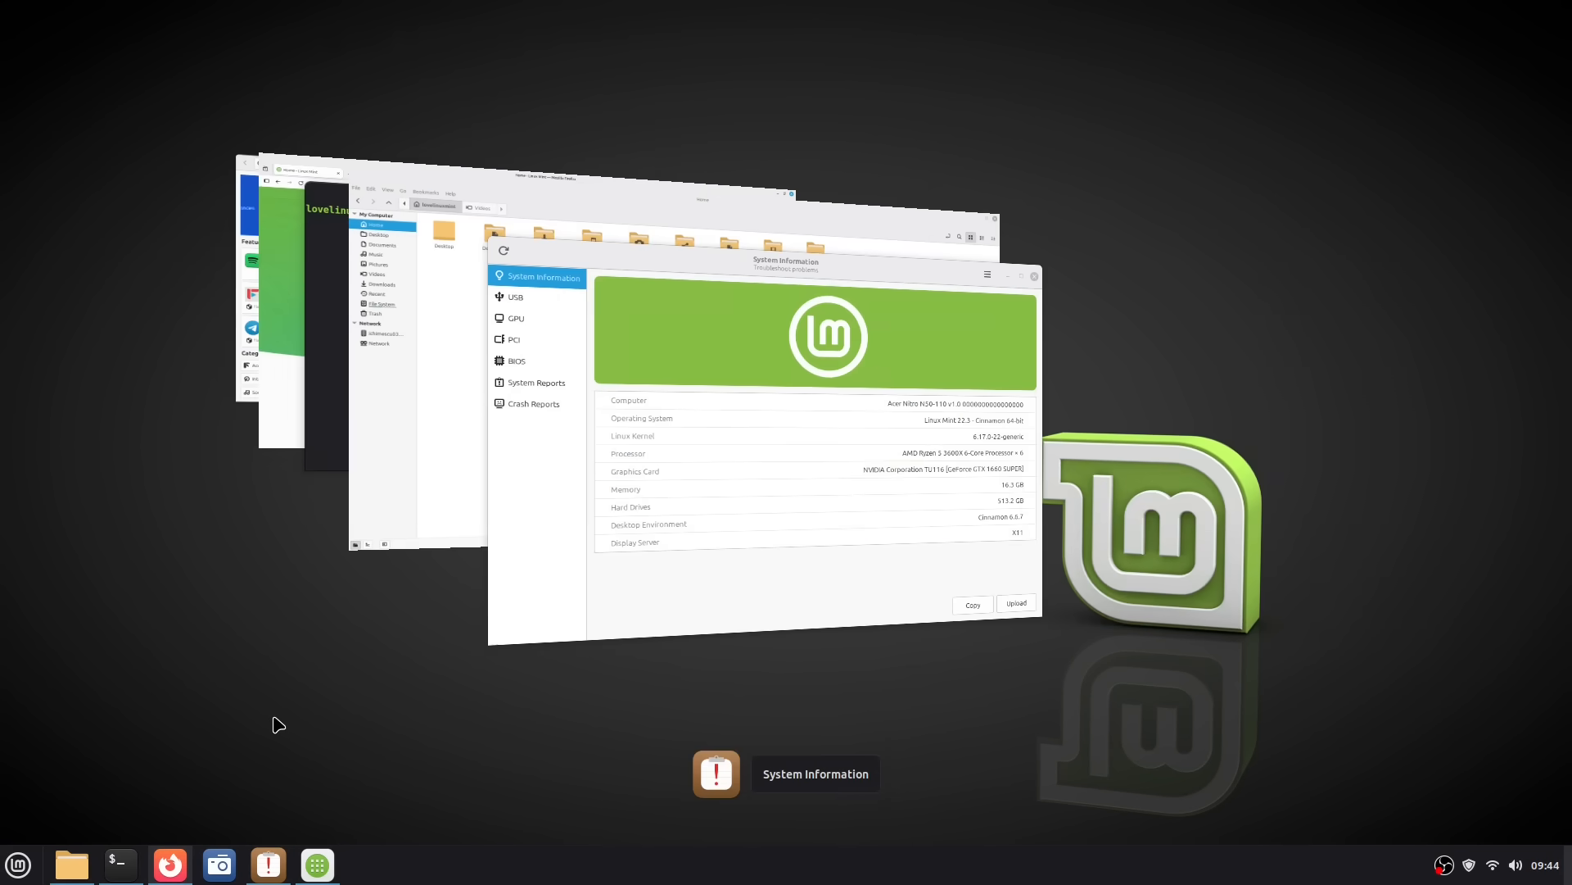
{"action": "key", "text": "alt+Tab"}
{"action": "key", "text": "alt+Tab"}
{"action": "key", "text": "alt+Tab"}
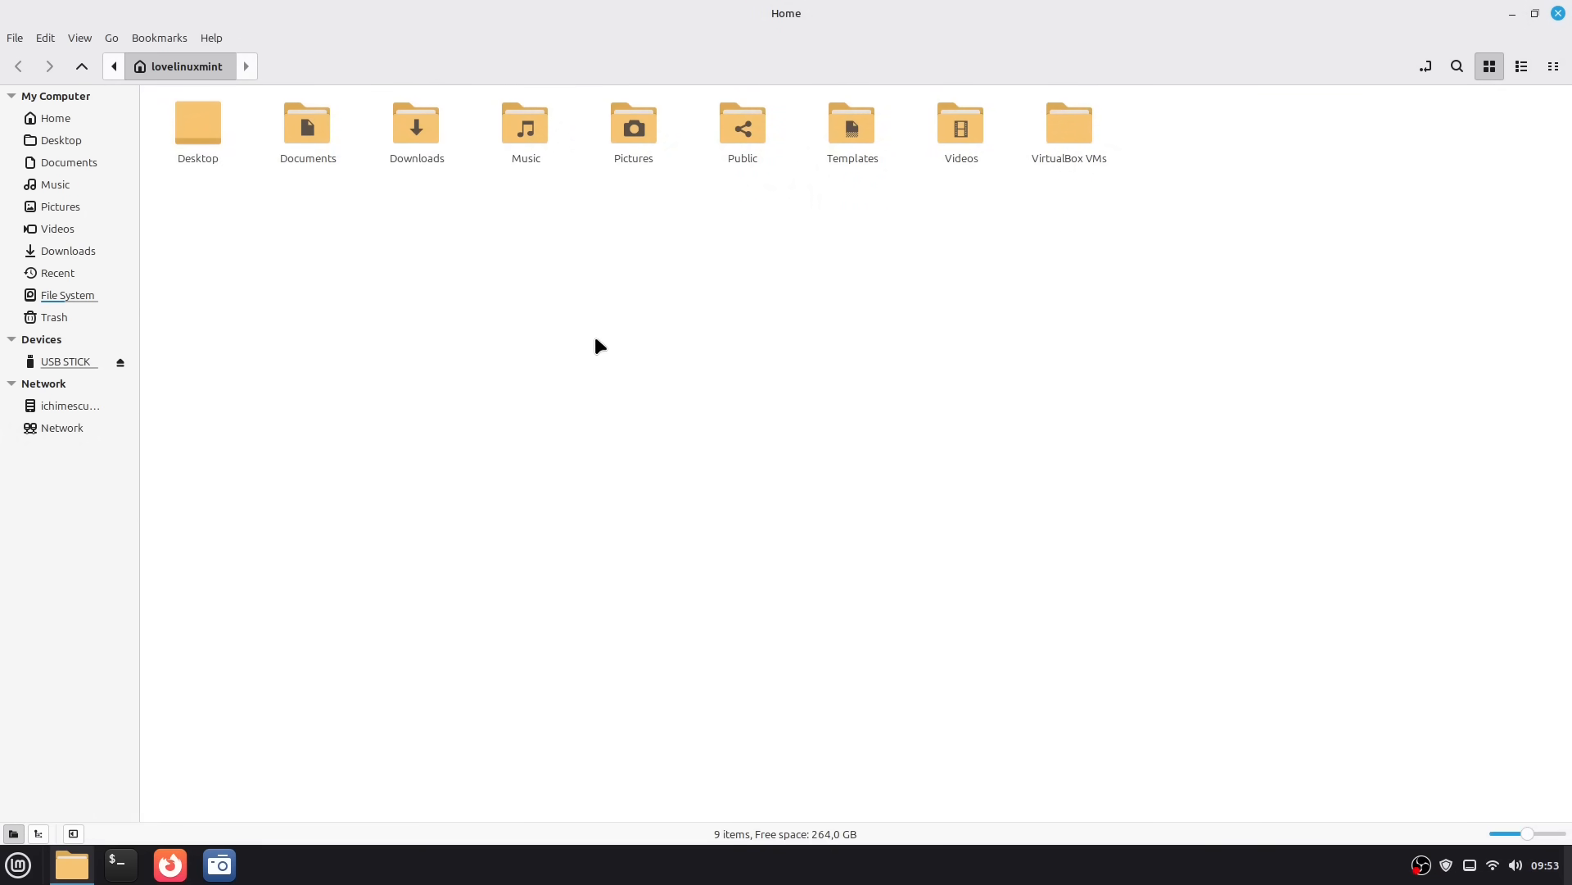
Step: Open the Documents folder, split the file manager into two panes, and show the USB STICK in the second pane
{"action": "left_click", "coordinate": [63, 162]}
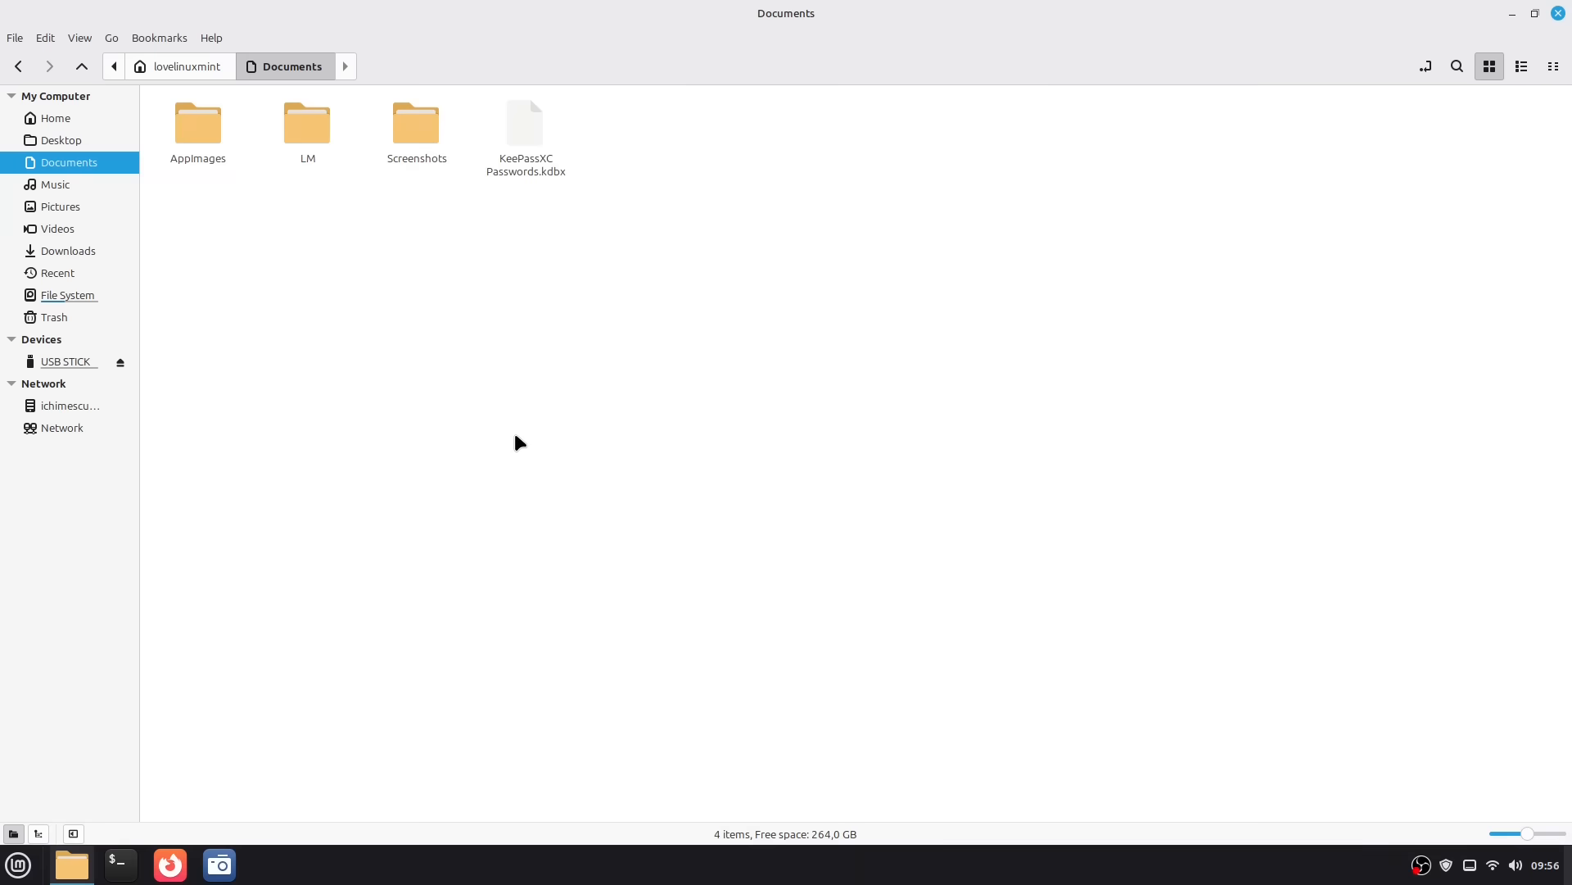
{"action": "key", "text": "F3"}
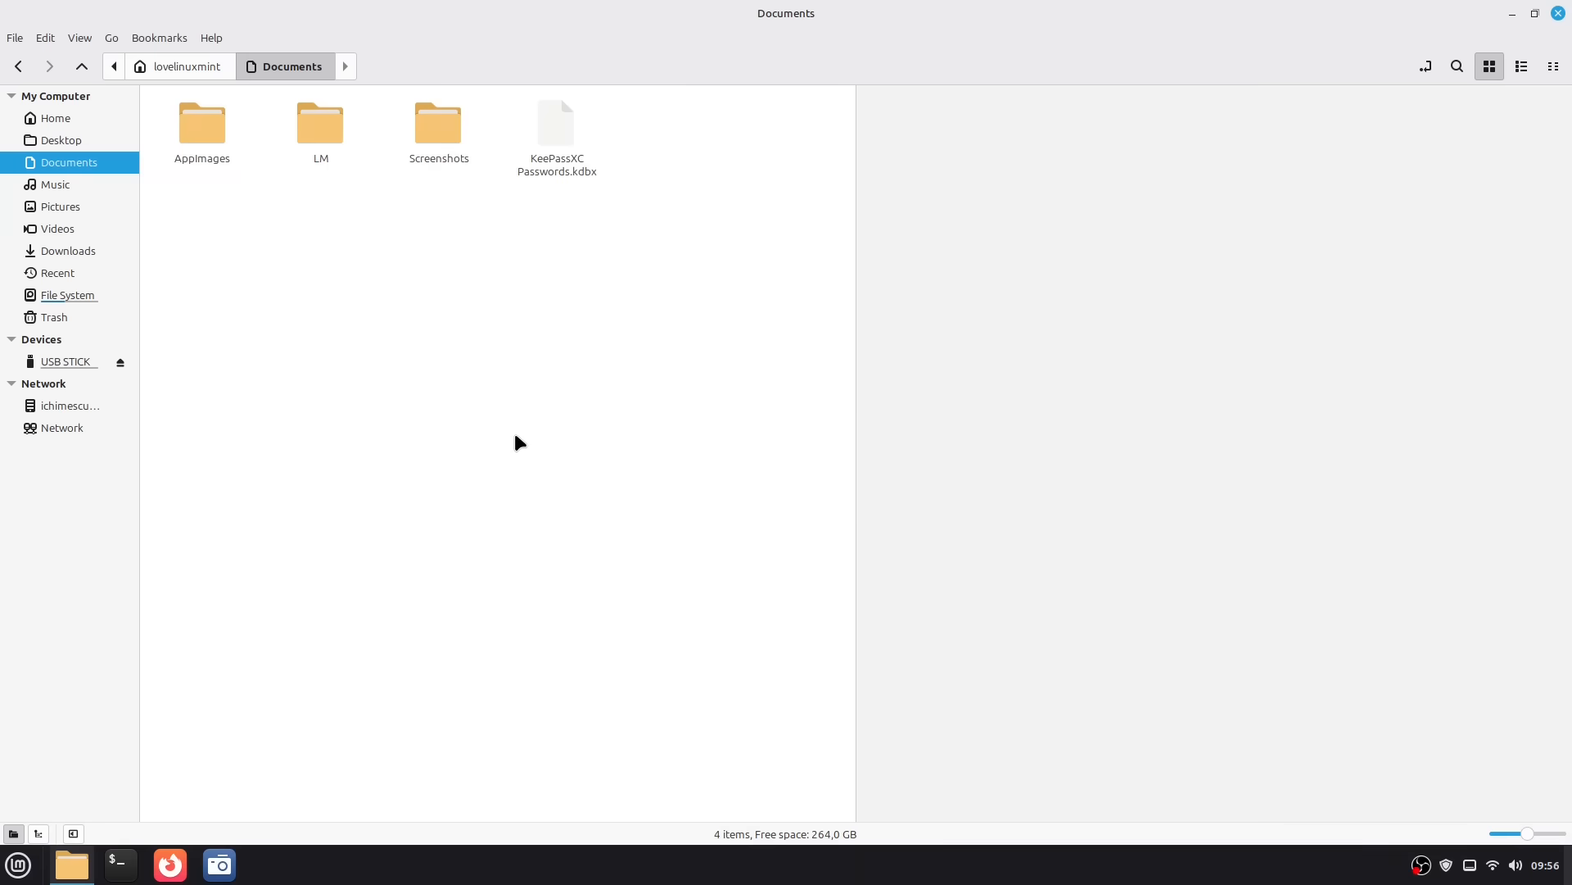
{"action": "left_click", "coordinate": [1067, 339]}
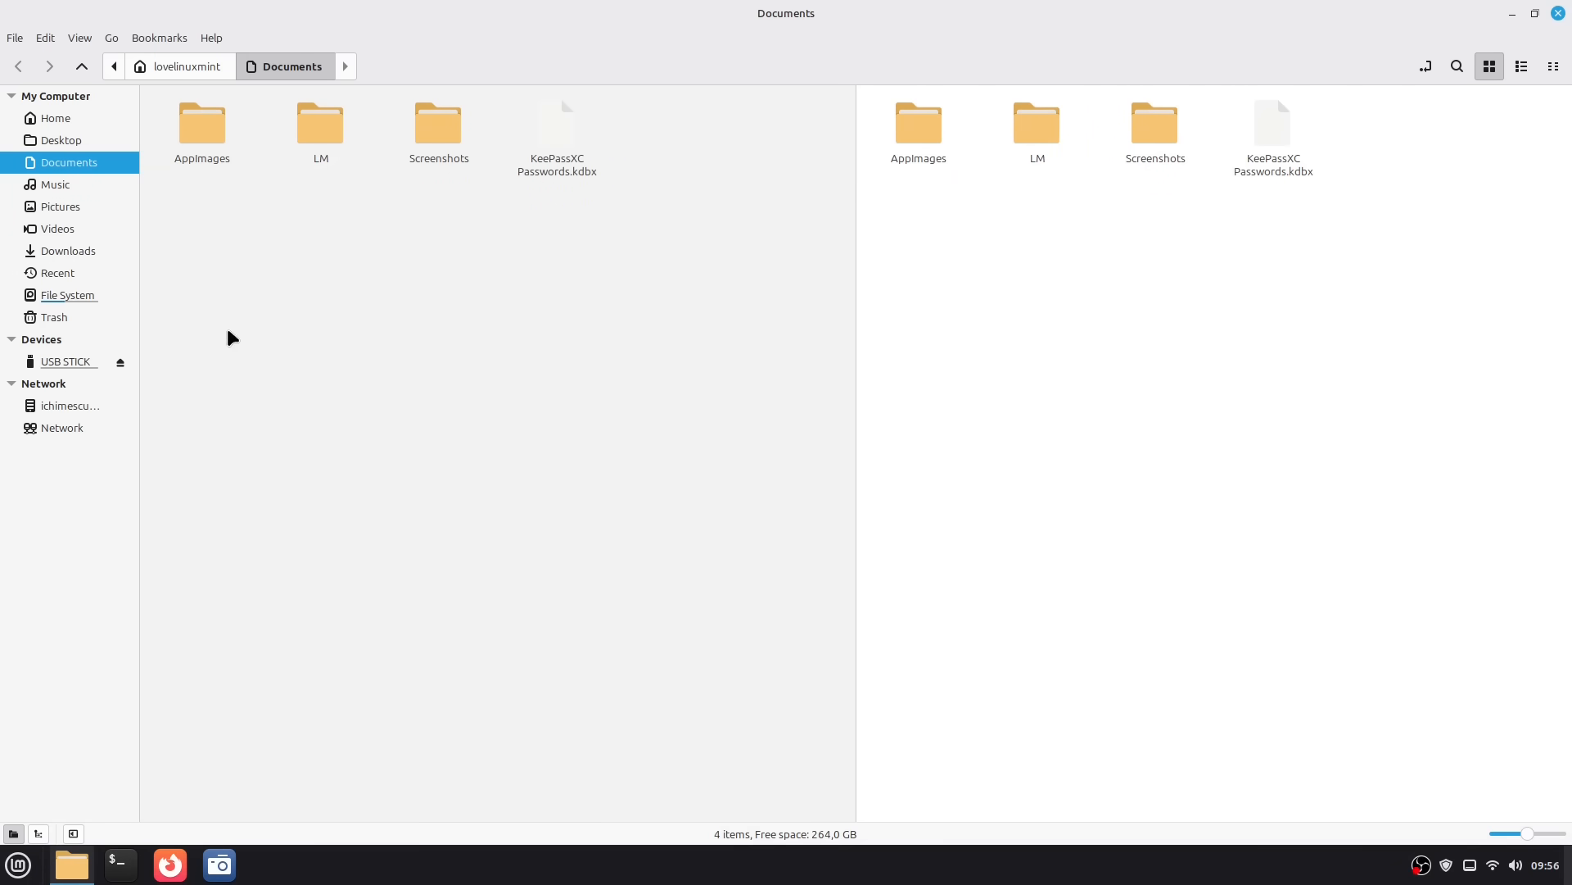
{"action": "left_click", "coordinate": [99, 362]}
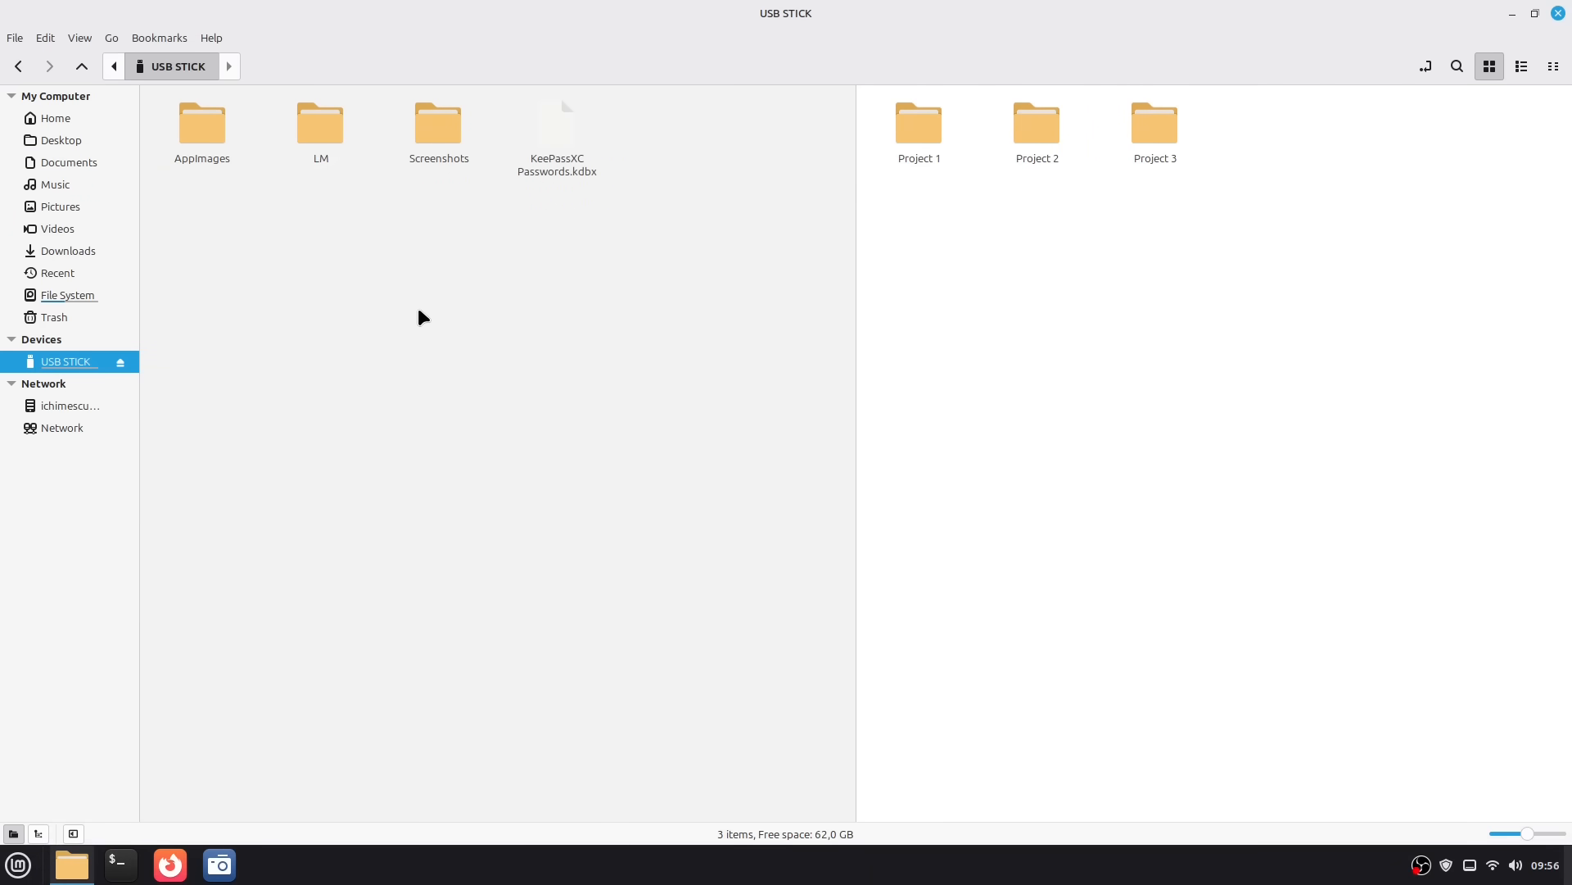
Step: Copy the LM folder from Documents into the Project 1 folder on the USB STICK
{"action": "left_click", "coordinate": [420, 316]}
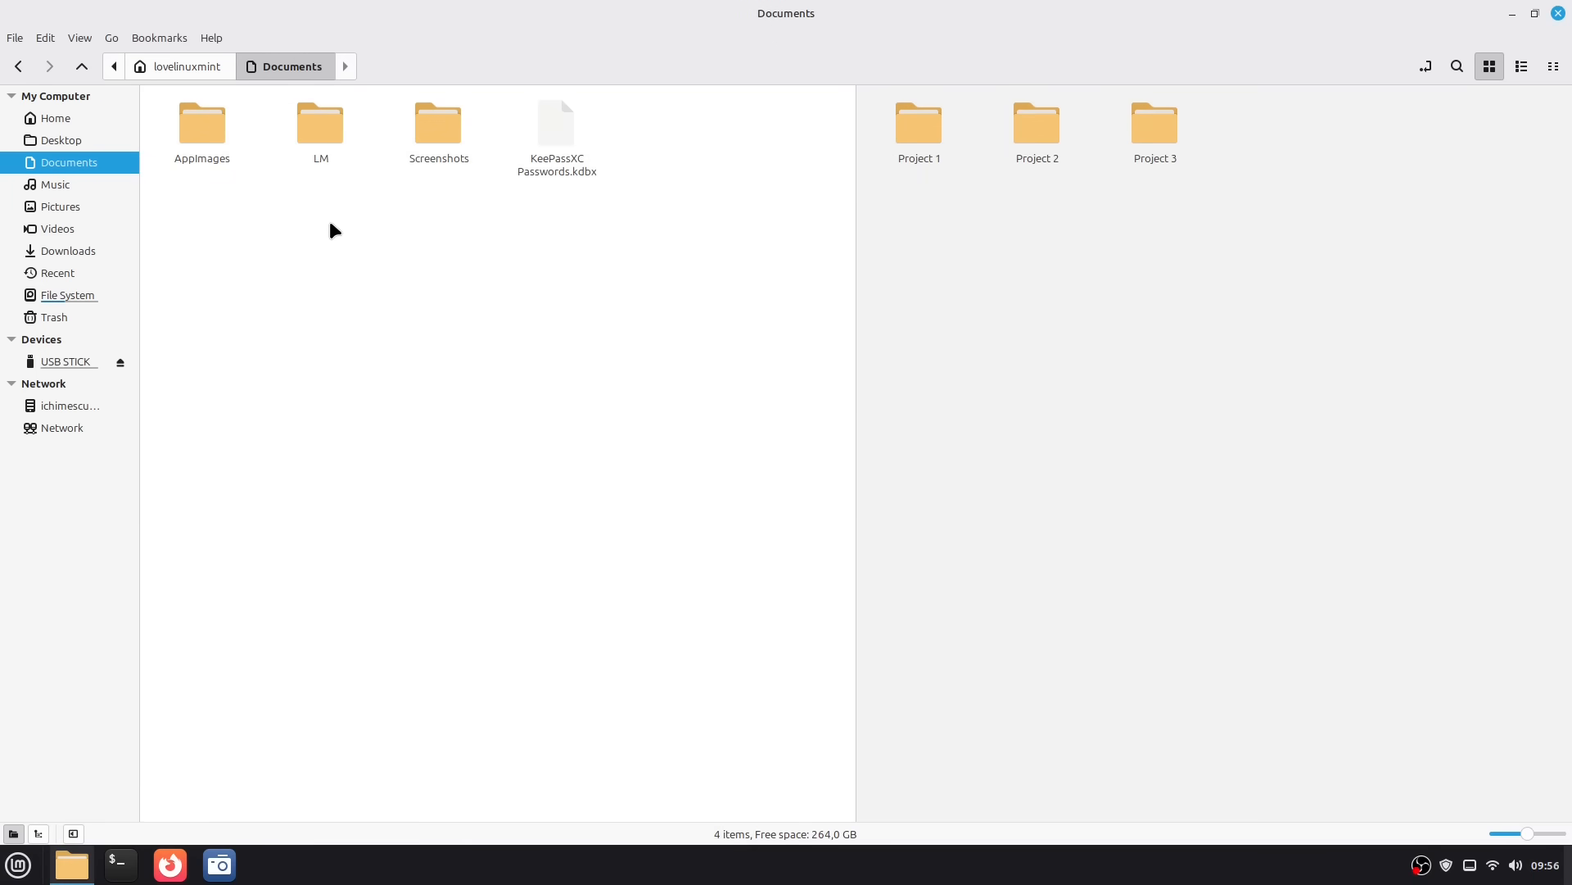
{"action": "right_click", "coordinate": [320, 141]}
{"action": "left_click", "coordinate": [378, 267]}
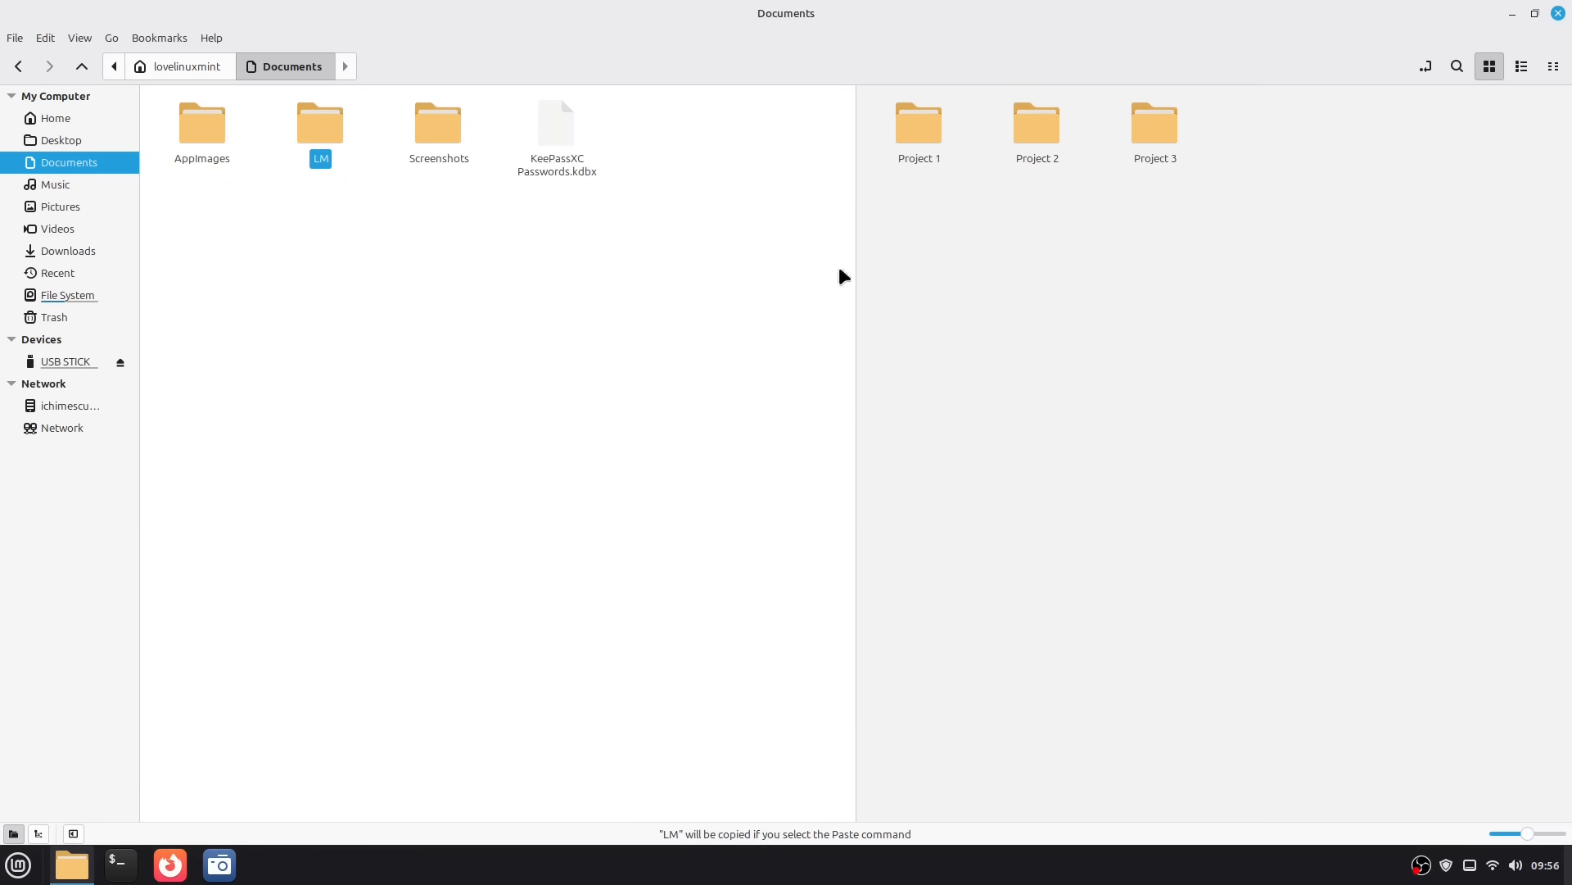
{"action": "left_click", "coordinate": [932, 240]}
{"action": "double_click", "coordinate": [919, 147]}
{"action": "right_click", "coordinate": [957, 178]}
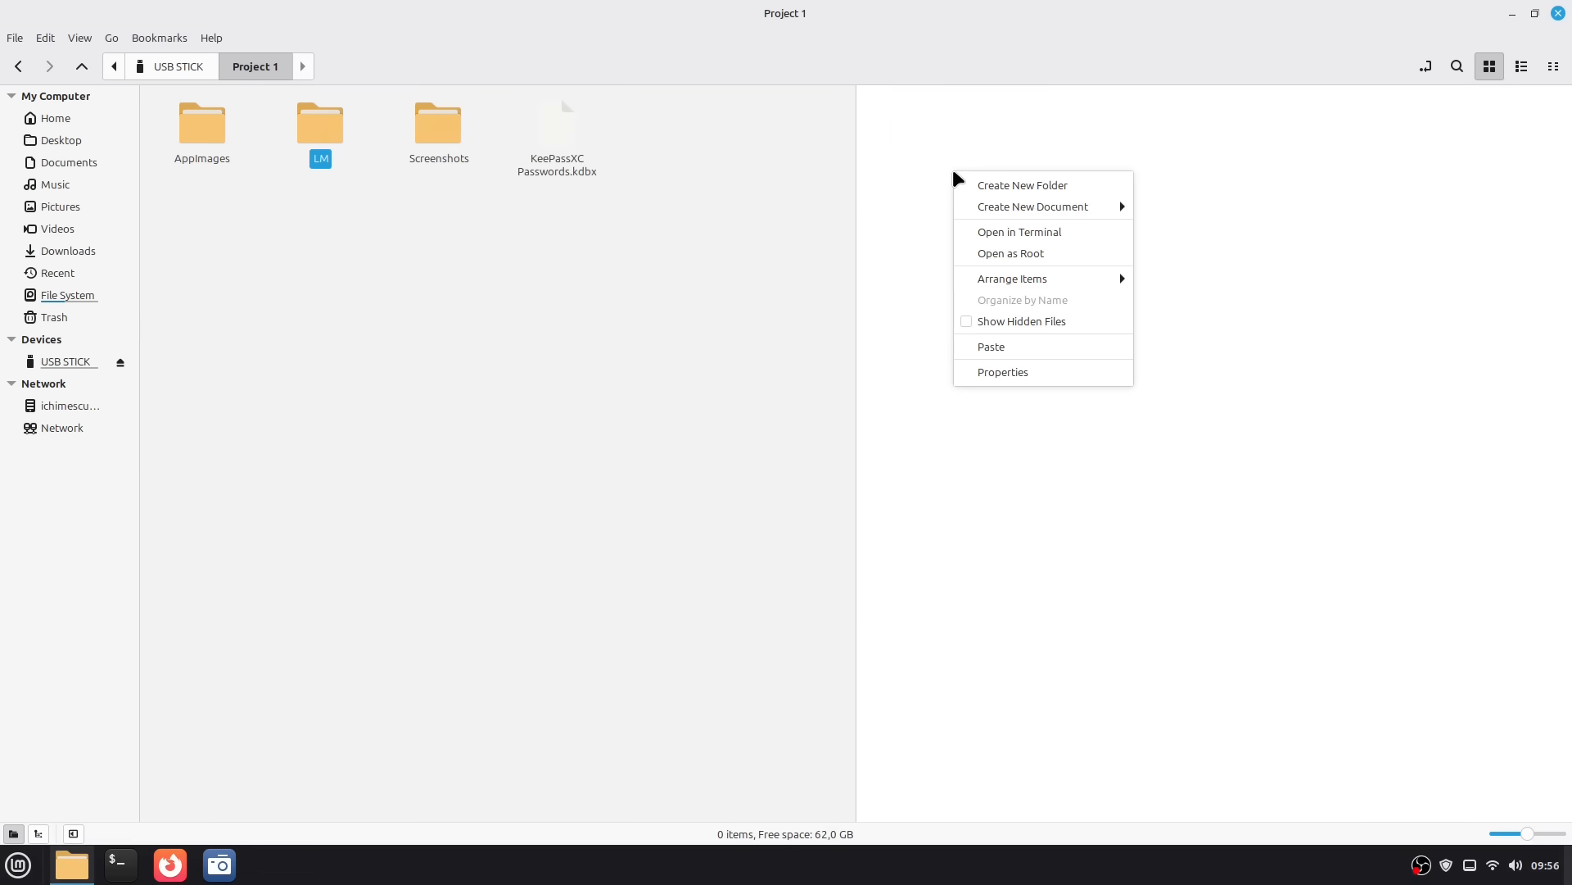
{"action": "left_click", "coordinate": [999, 348]}
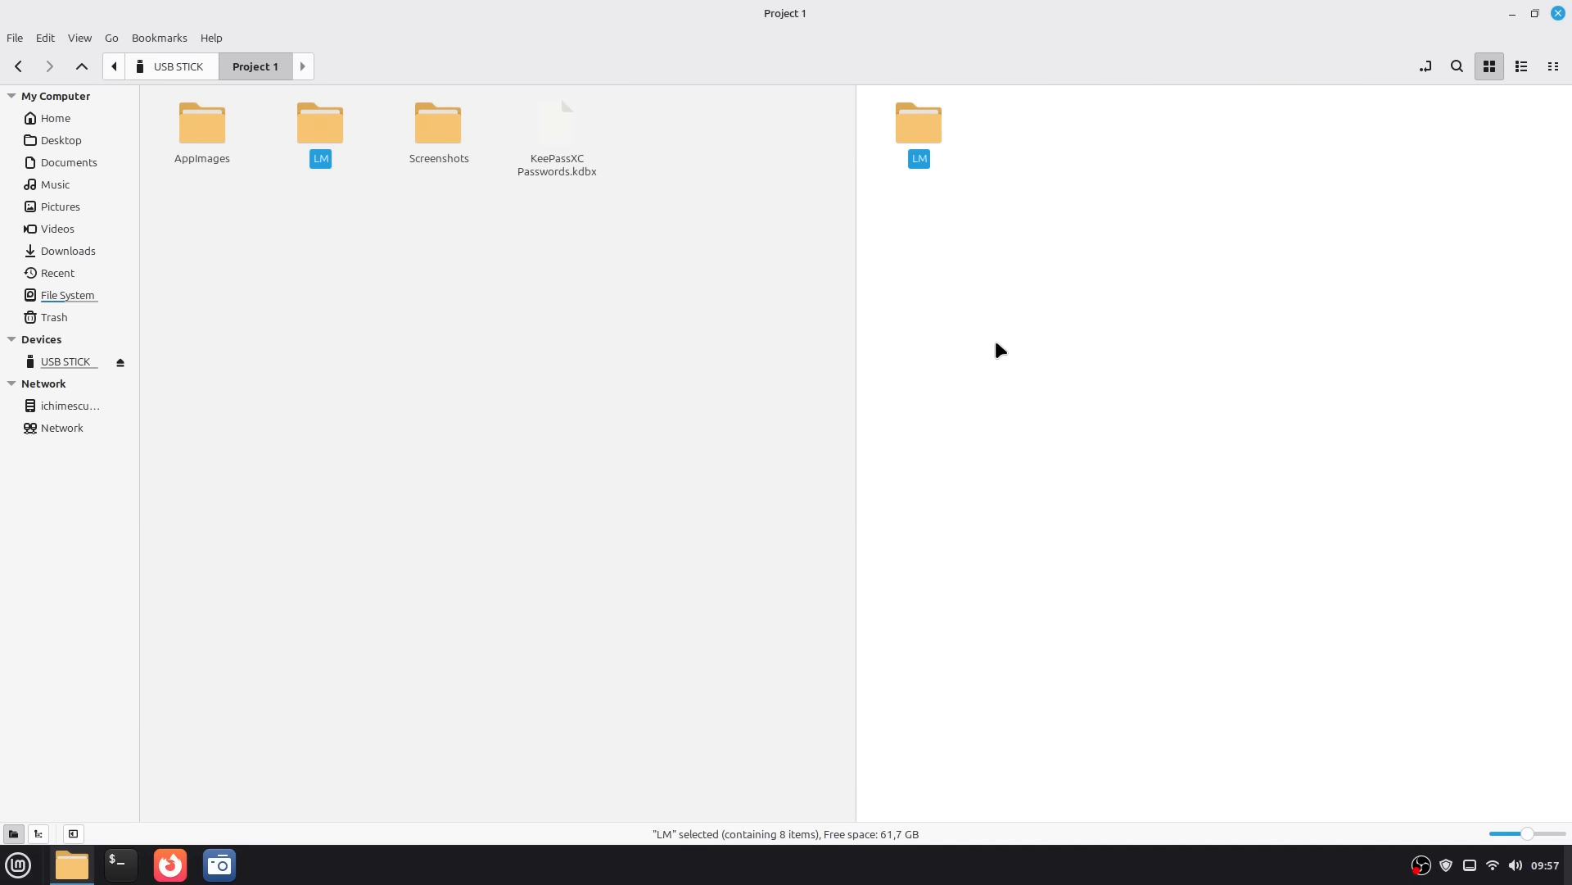
Step: Return the second pane to the top level of the USB STICK and hide the file manager's sidebar
{"action": "key", "text": "alt+Up"}
{"action": "left_click", "coordinate": [974, 285]}
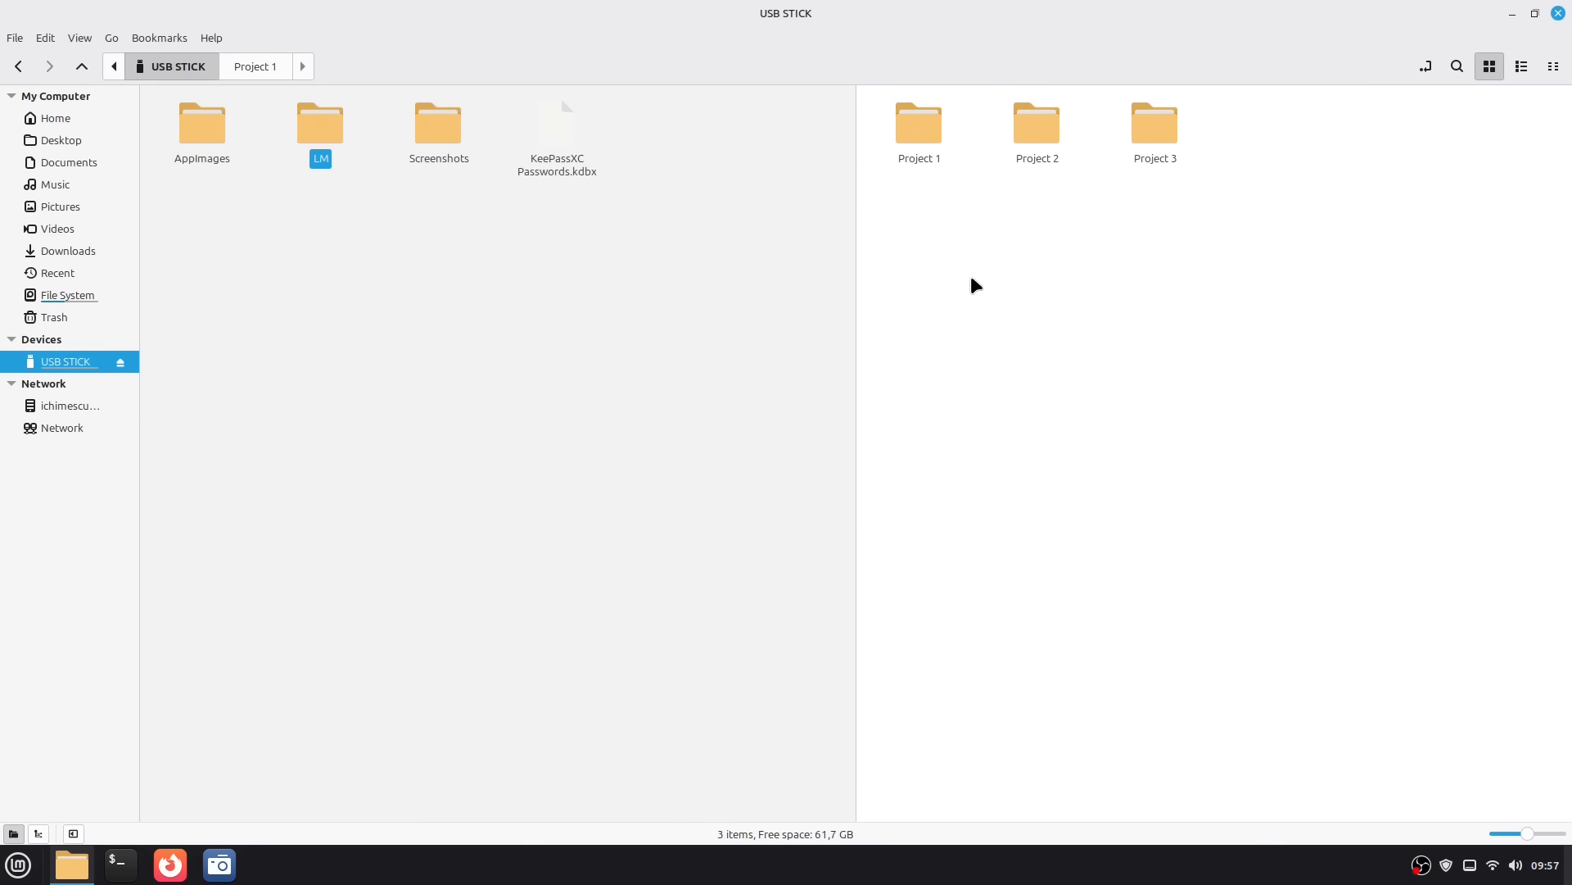
{"action": "left_click", "coordinate": [574, 337]}
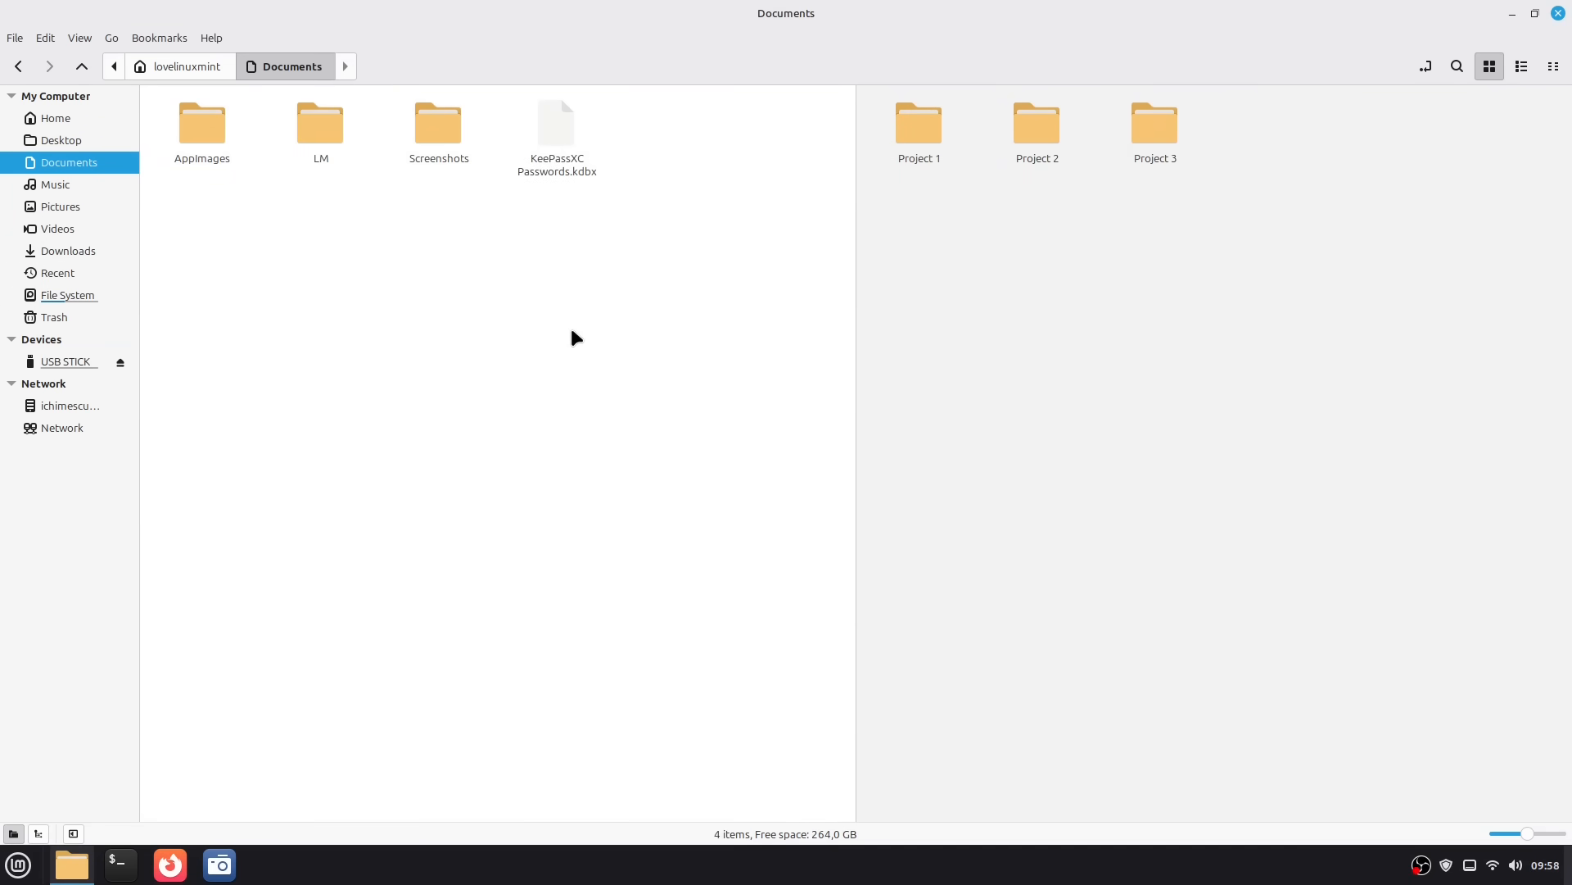
{"action": "key", "text": "F9"}
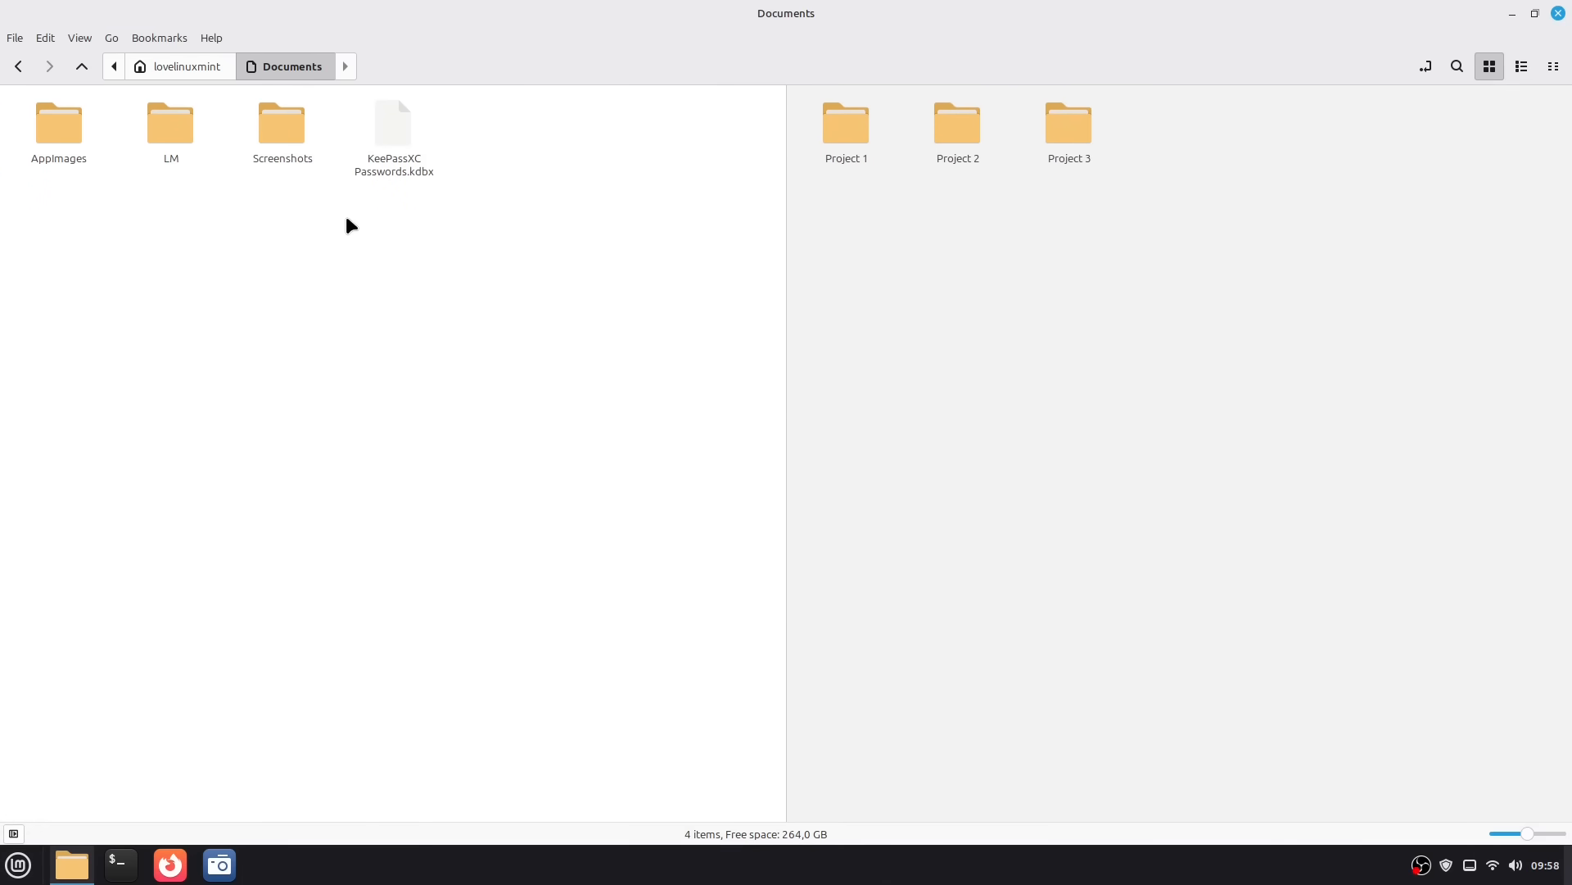
Step: Colour the folders on the USB STICK: Project 1 red, Project 2 green and Project 3 blue
{"action": "left_click", "coordinate": [946, 268]}
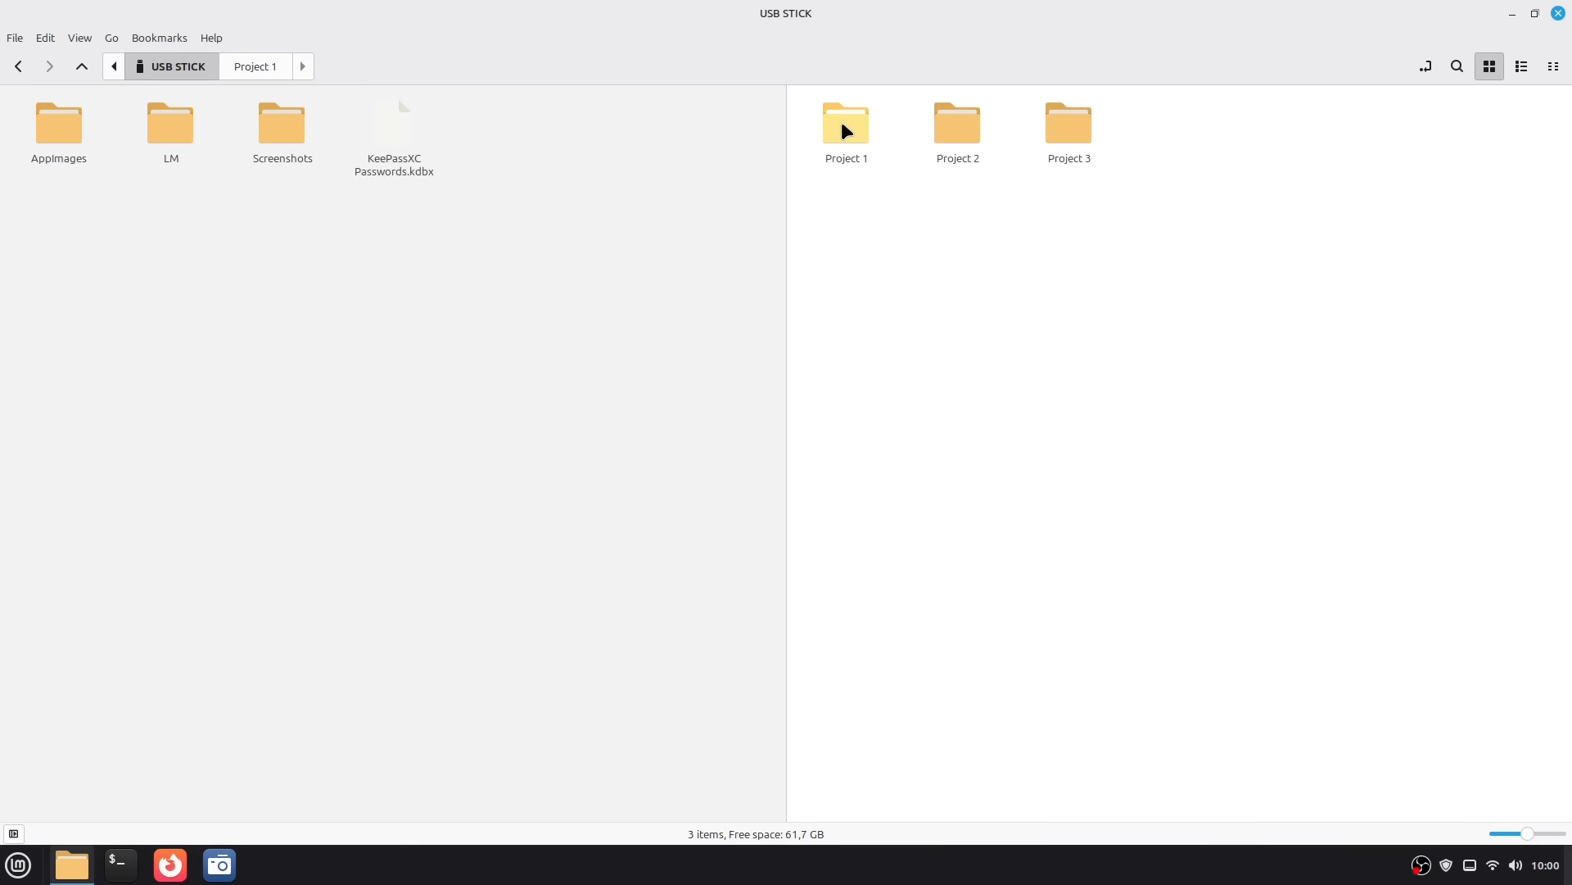
{"action": "right_click", "coordinate": [846, 132]}
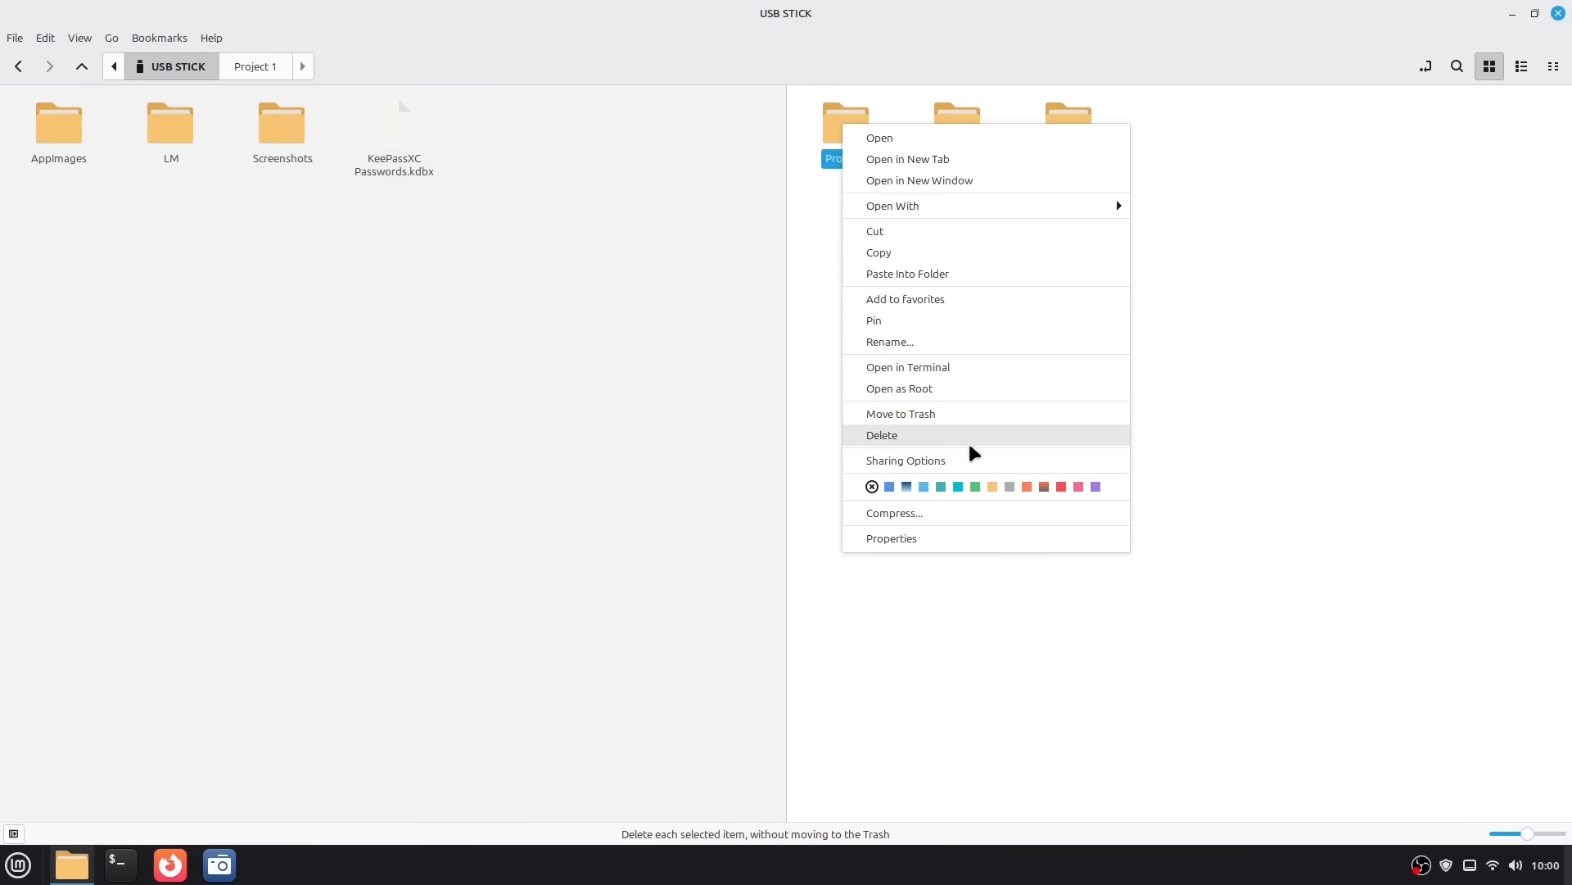
{"action": "left_click", "coordinate": [1062, 487]}
{"action": "right_click", "coordinate": [957, 128]}
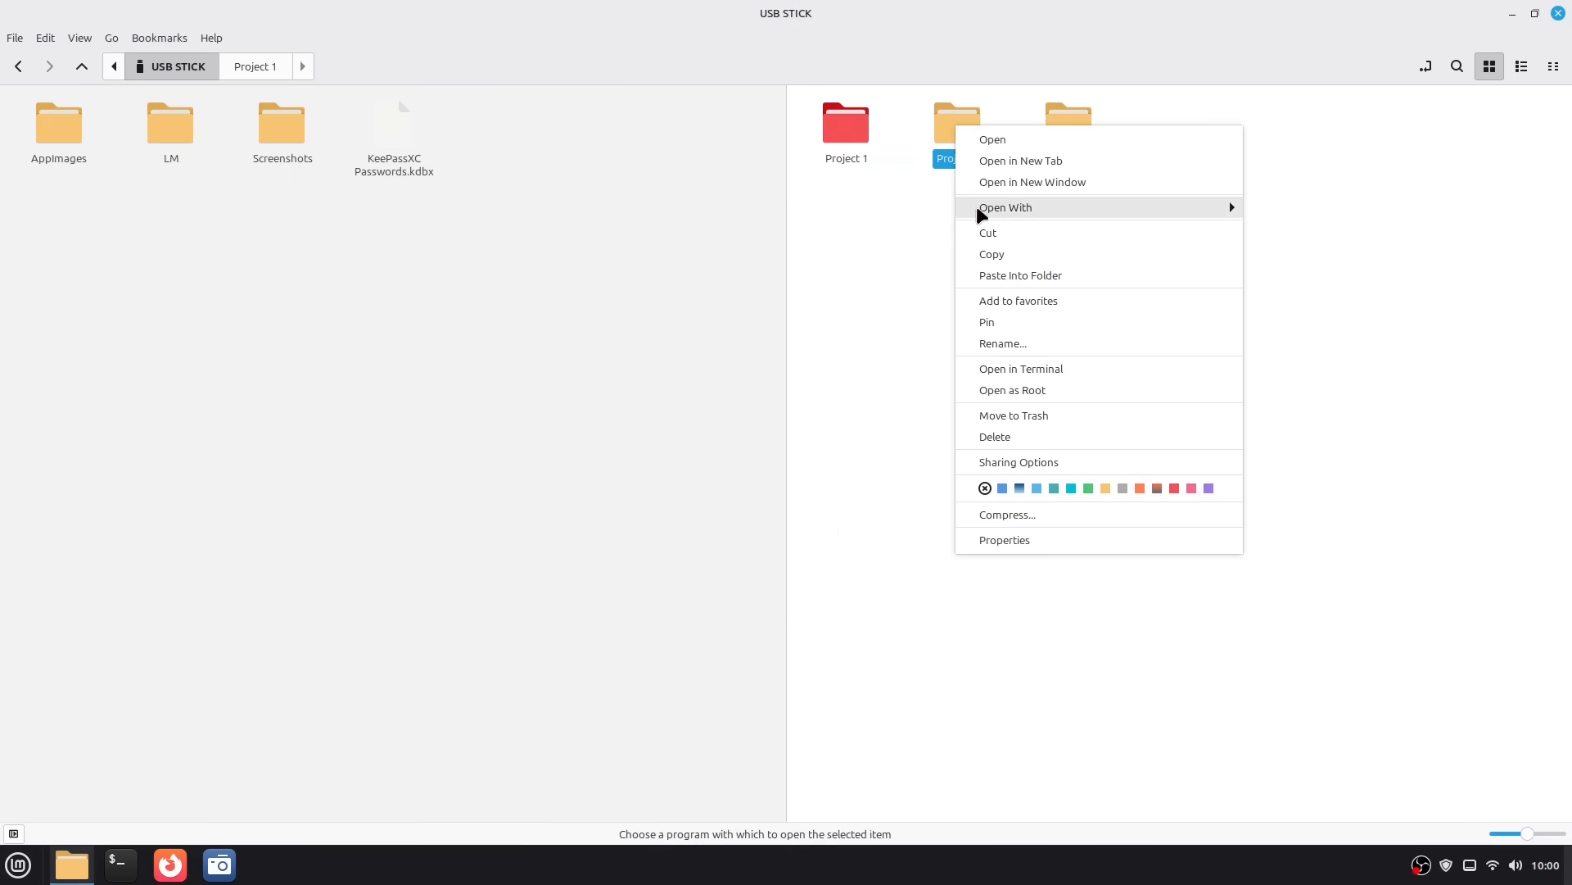
{"action": "left_click", "coordinate": [1088, 489]}
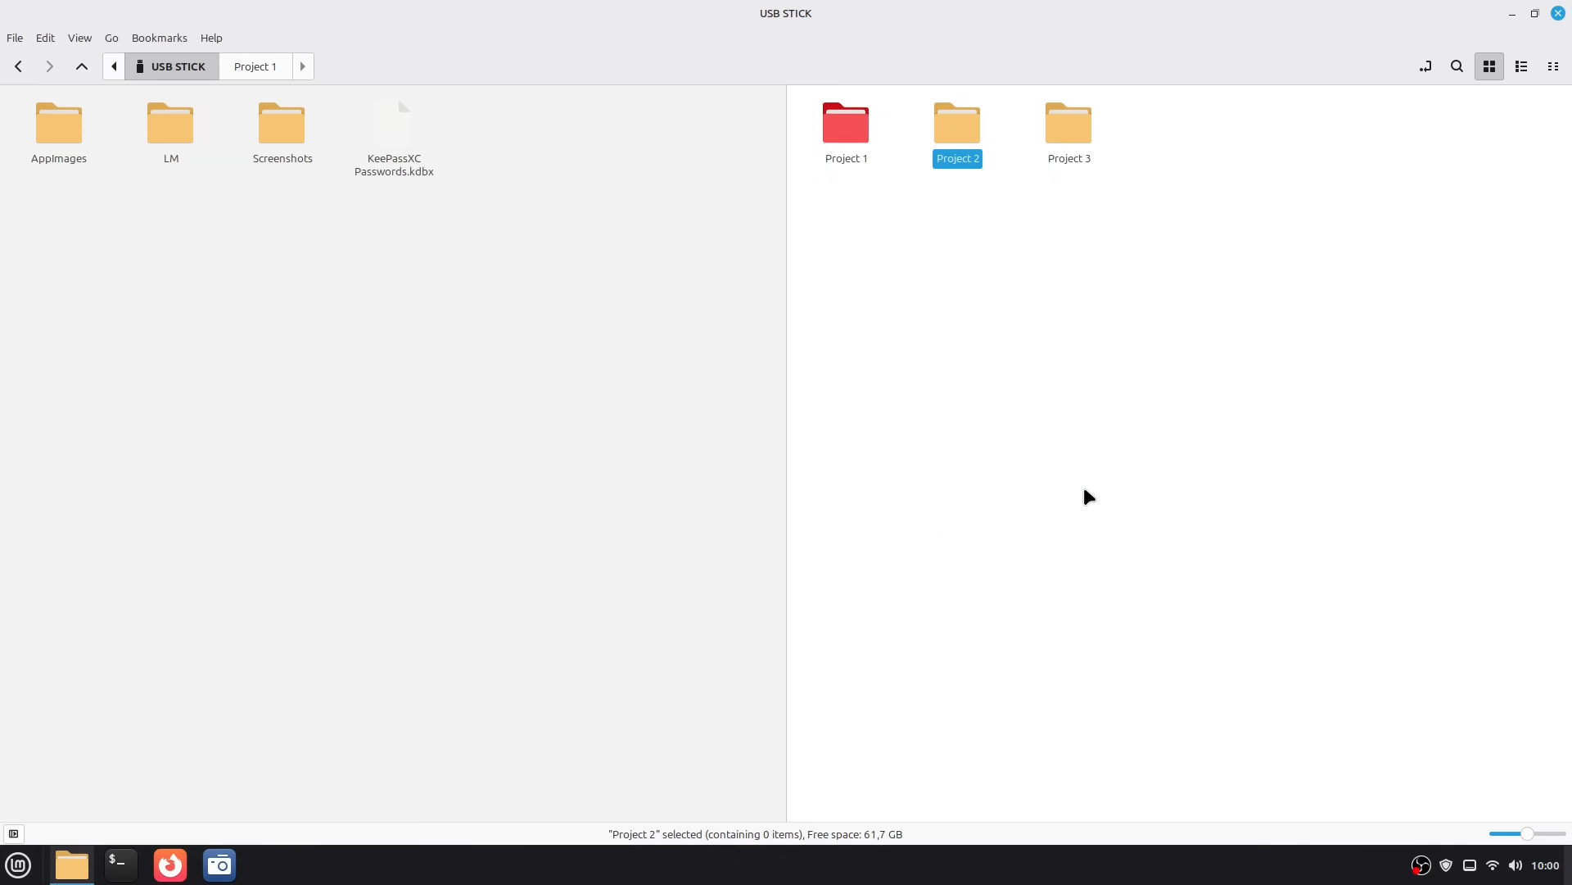
{"action": "right_click", "coordinate": [1068, 129]}
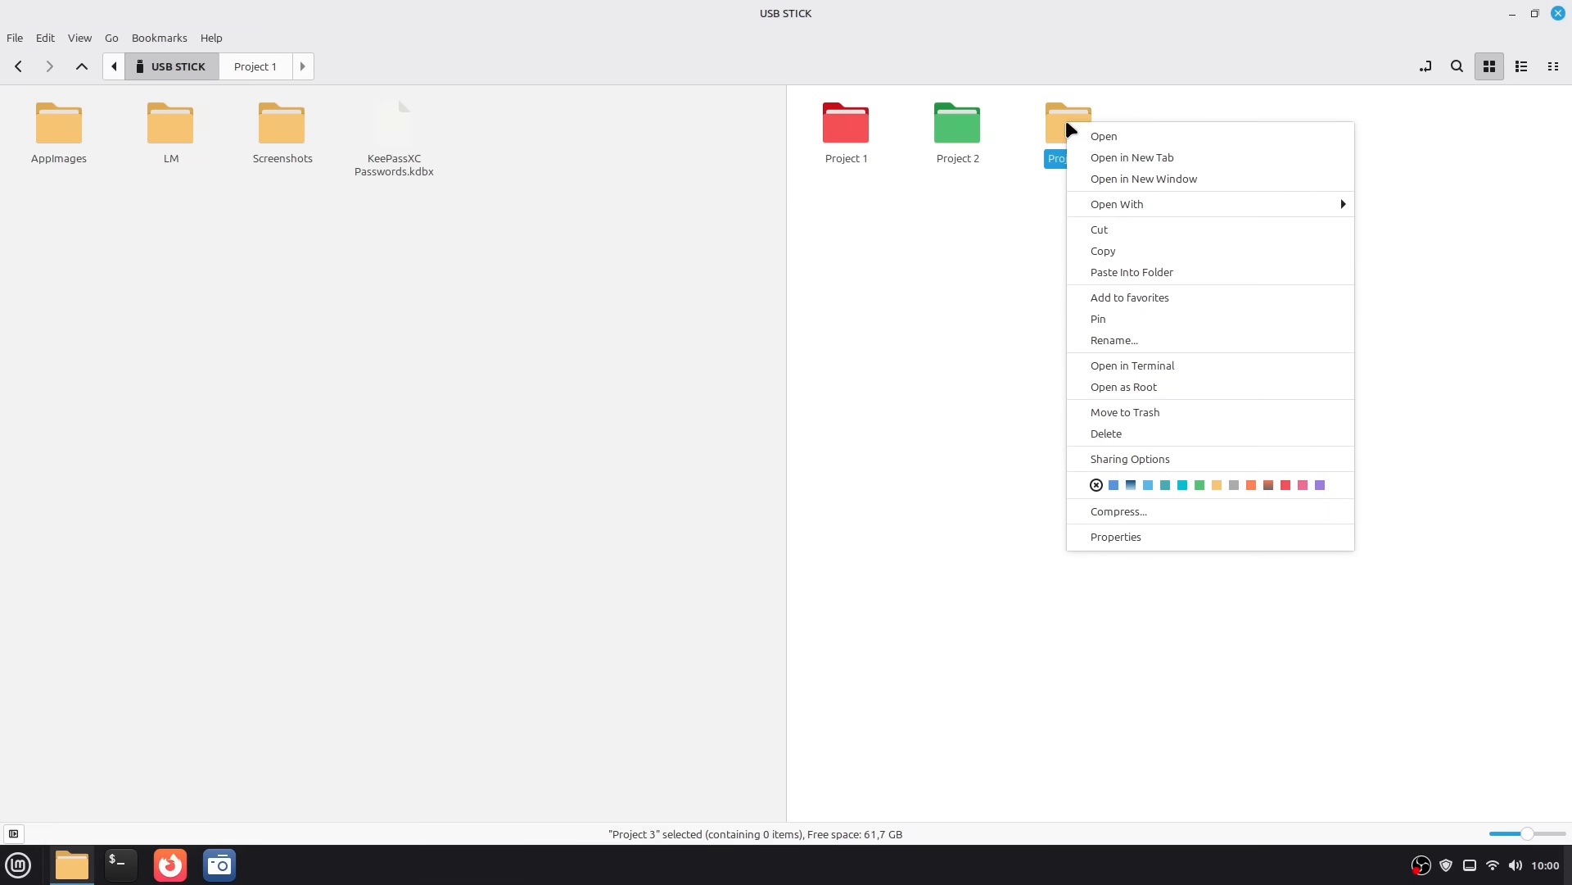
{"action": "left_click", "coordinate": [1113, 484]}
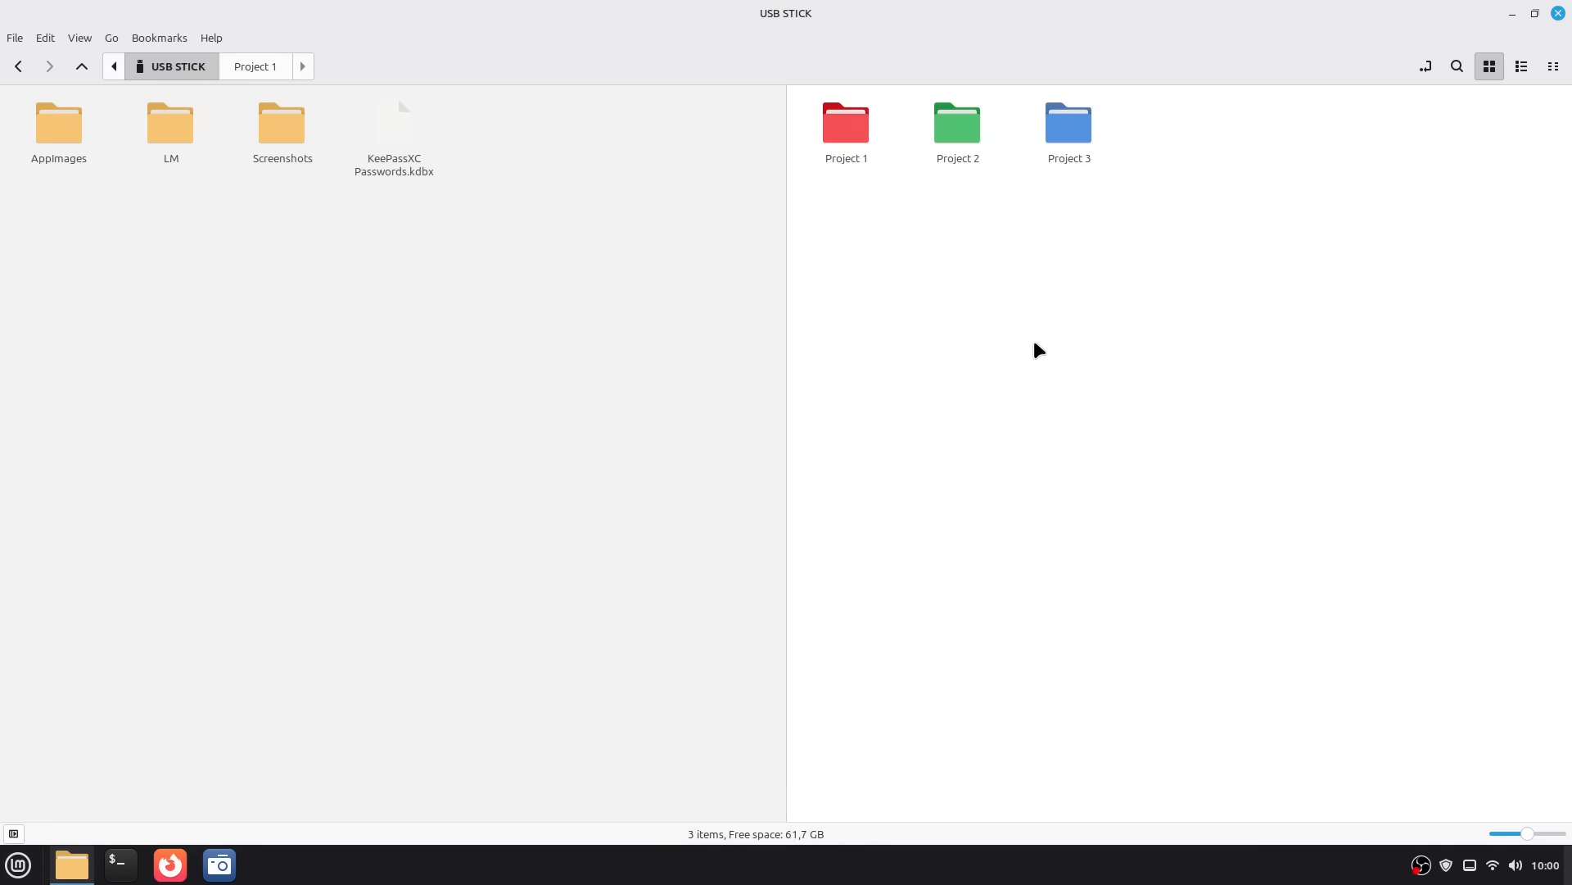